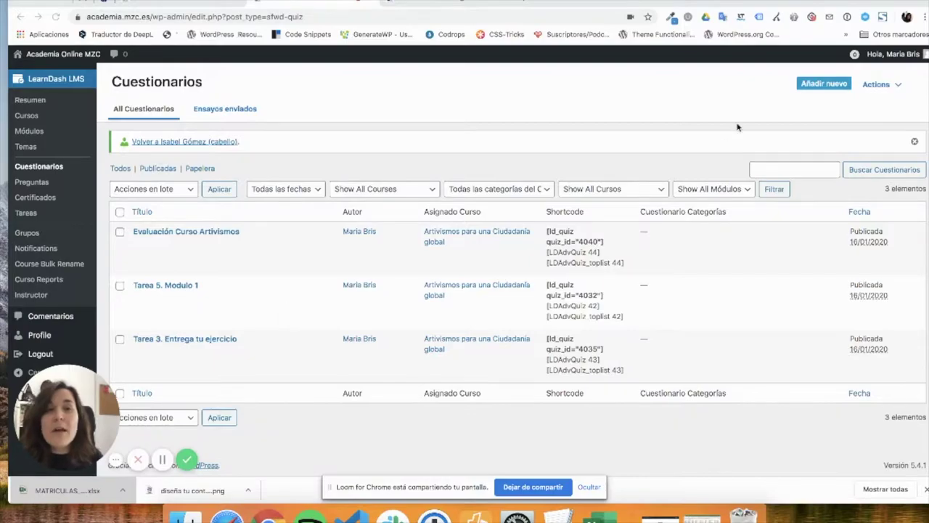
- Create a new quiz titled "Testing" and save it as a draft
left_click(821, 88)
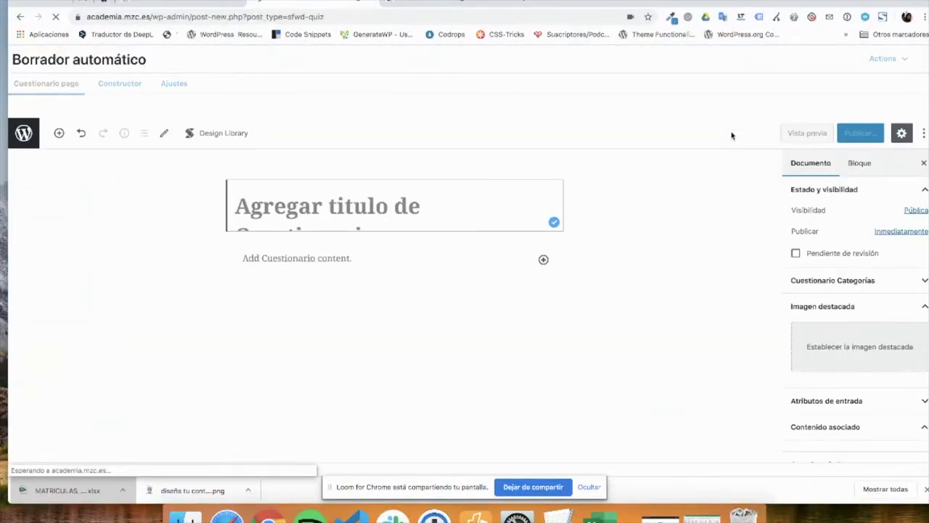
left_click(421, 205)
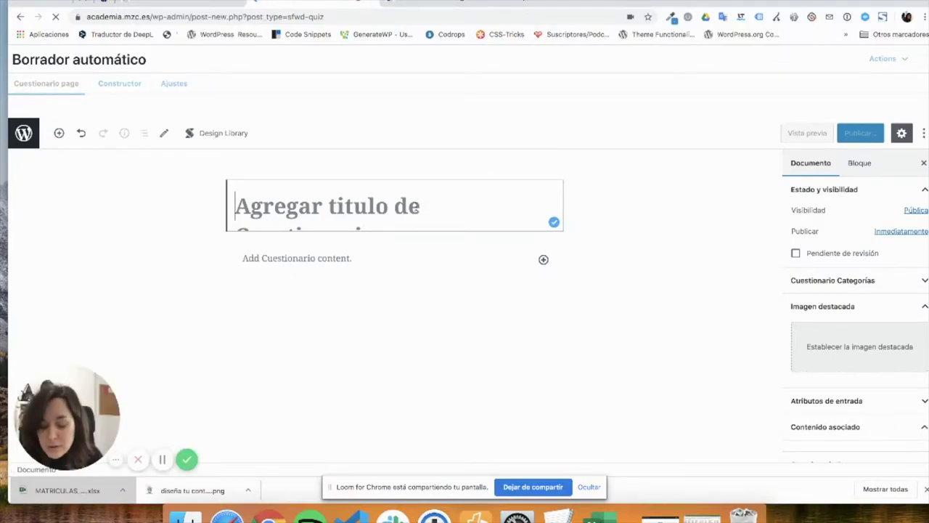
type("Testi")
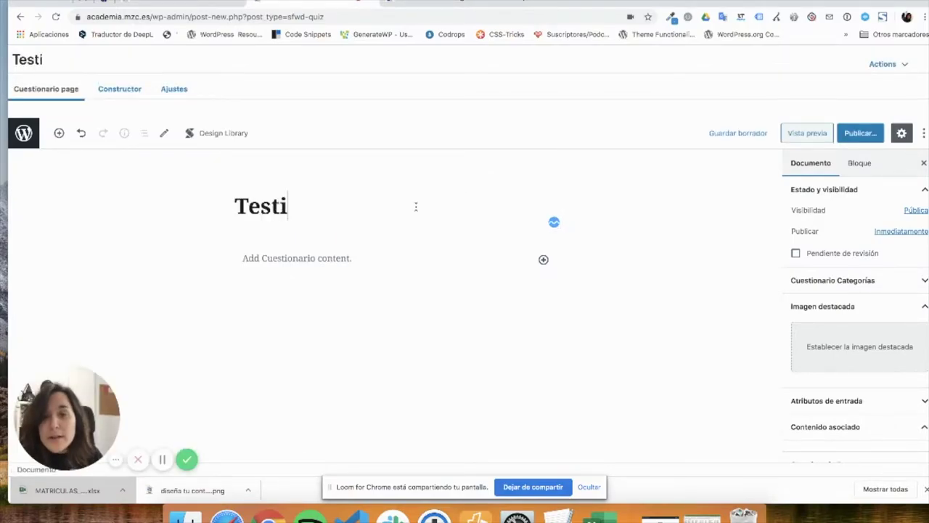
type("ng")
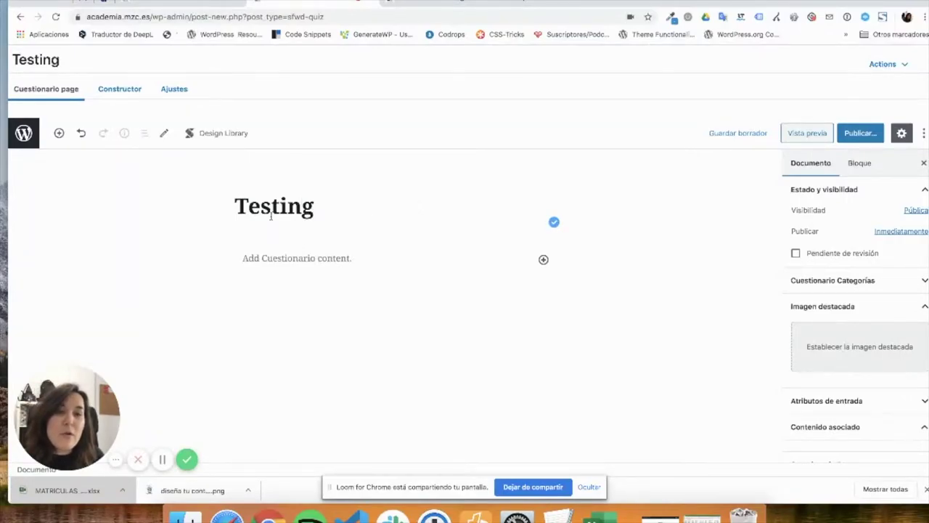
left_click(715, 135)
left_click(717, 135)
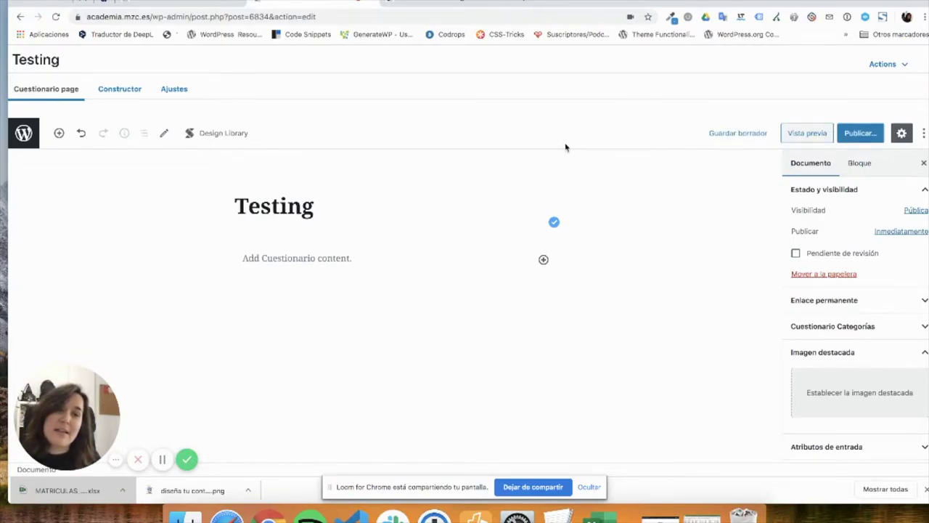
- Hide the document settings, return to the quiz list and reopen the Testing draft for editing
left_click(923, 163)
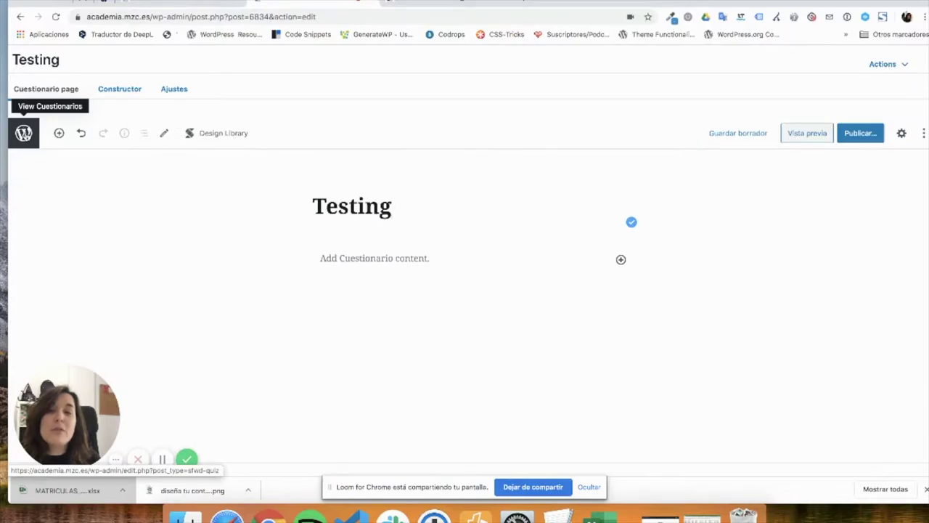
left_click(24, 132)
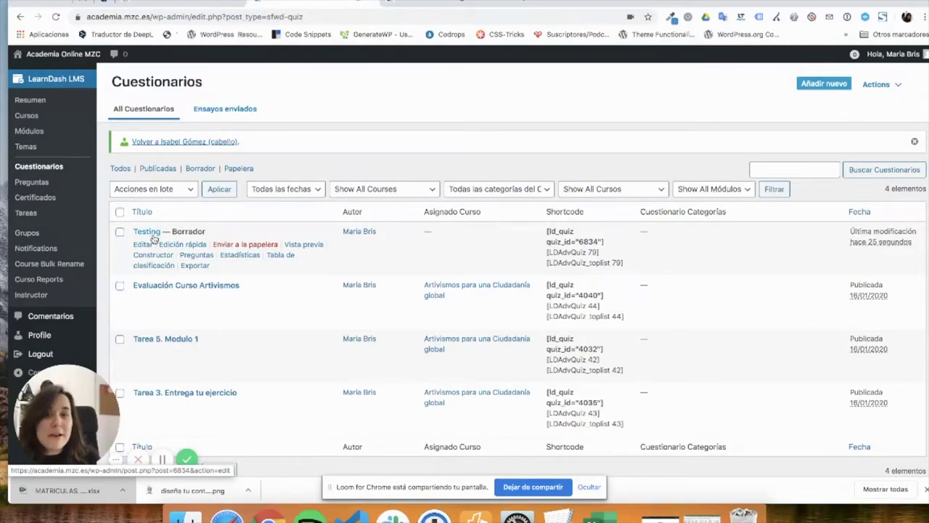
left_click(154, 232)
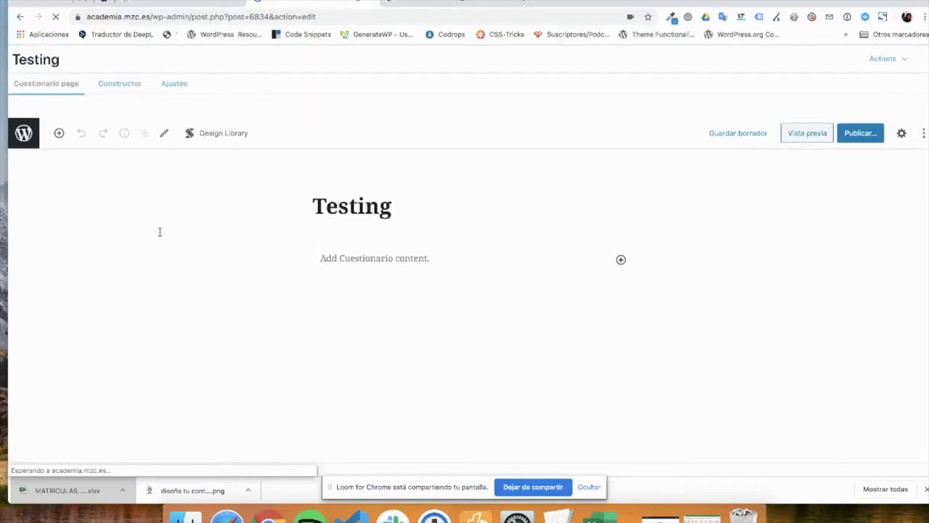
left_click(384, 203)
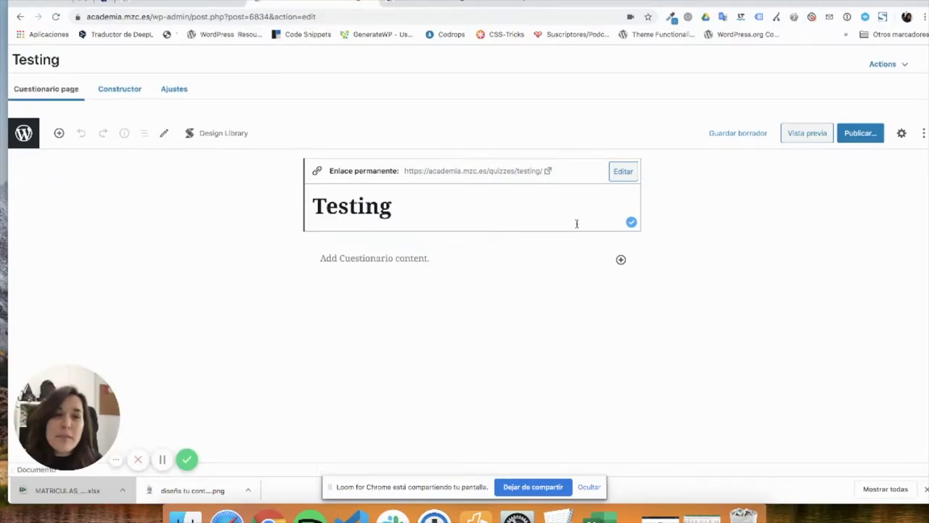
left_click(902, 134)
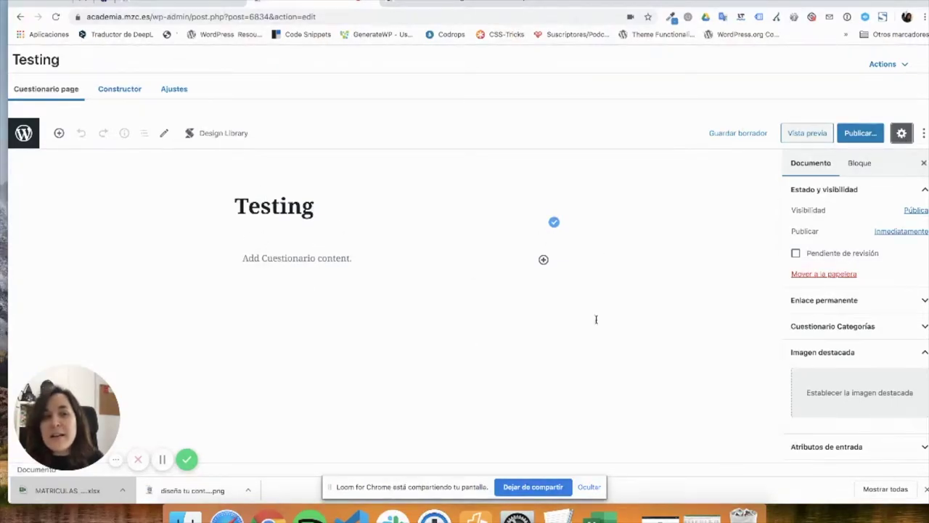
left_click(903, 133)
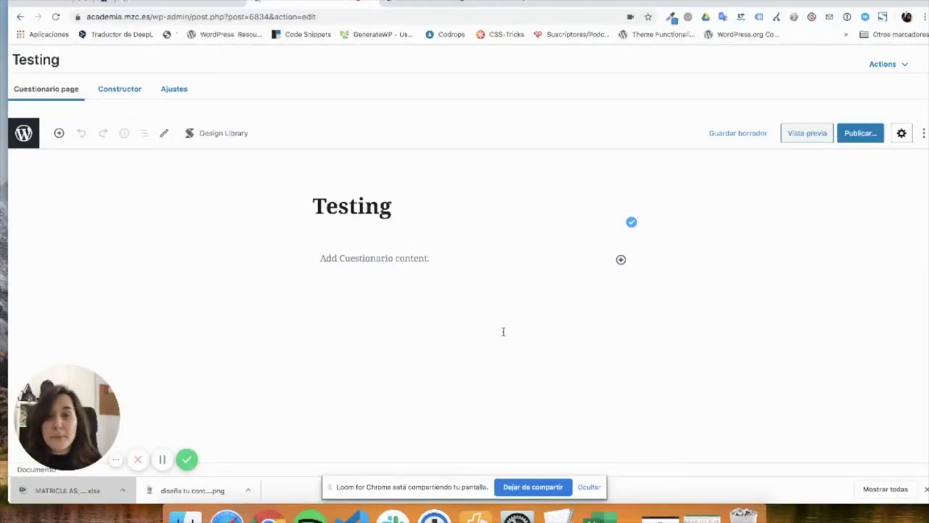
left_click(374, 210)
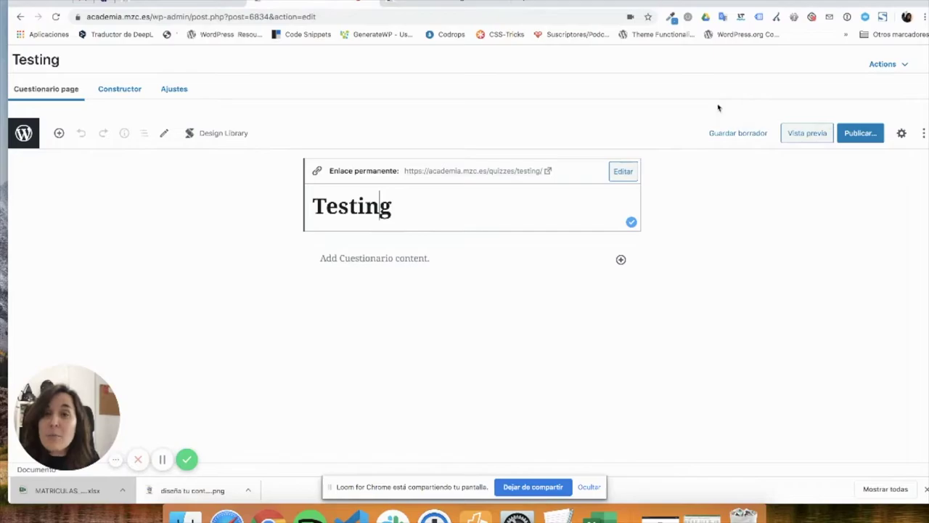
- Associate the quiz with the course Testing 2 in the quiz access settings
left_click(189, 90)
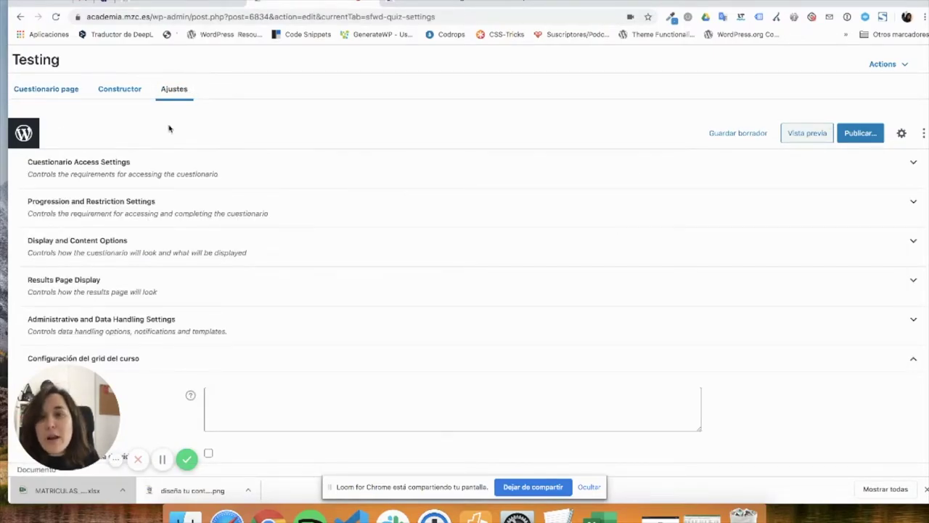
left_click(177, 161)
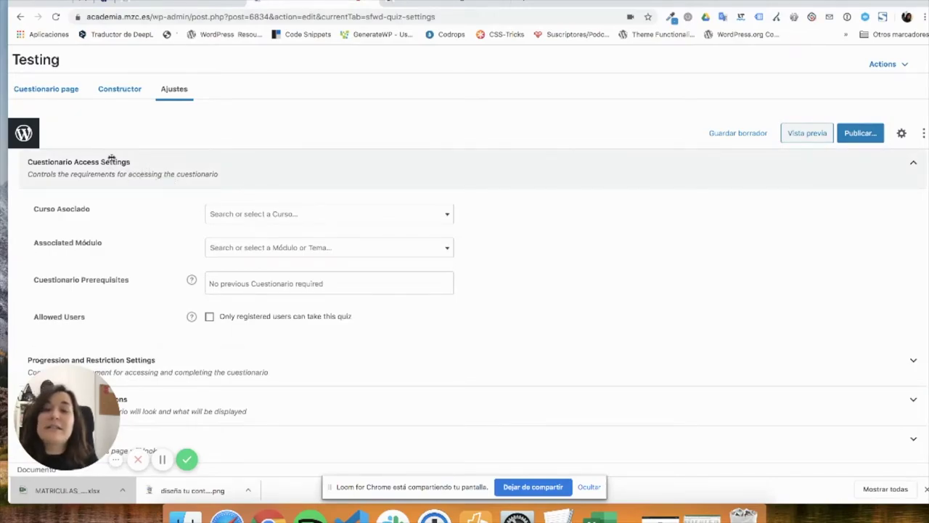
left_click(276, 215)
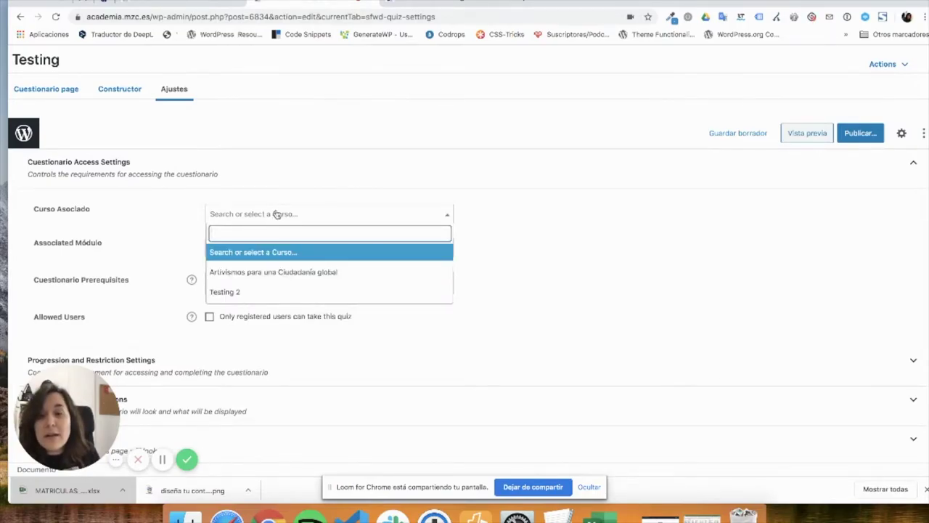
left_click(258, 289)
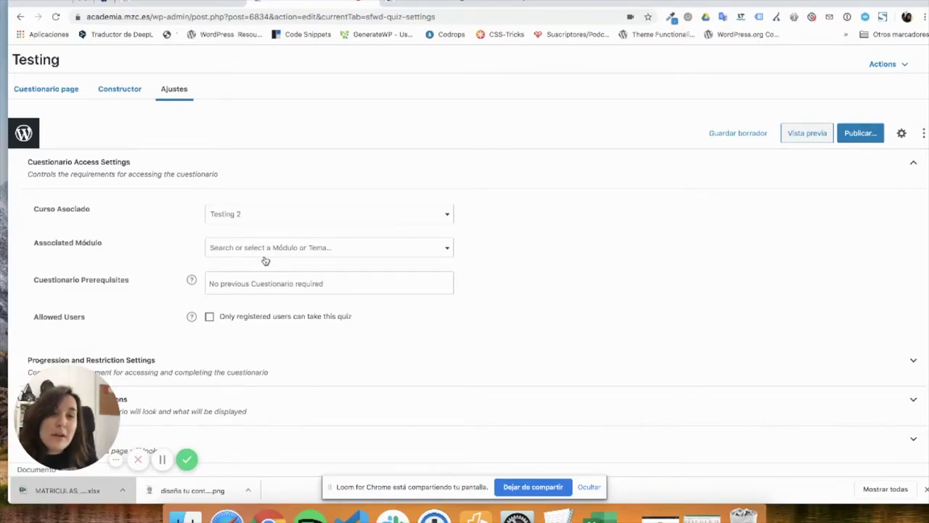
- Assign the quiz to the module 01. Testeando and allow only registered users to take it
left_click(266, 257)
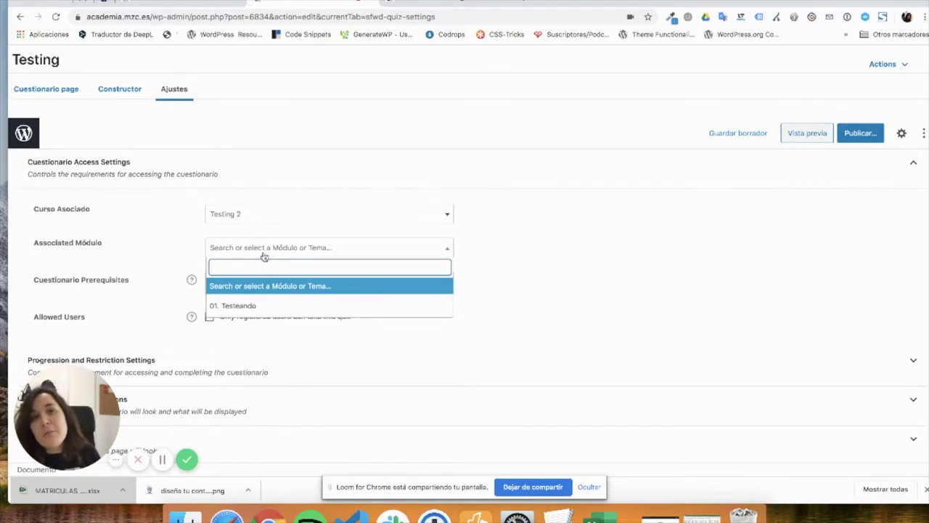
left_click(269, 306)
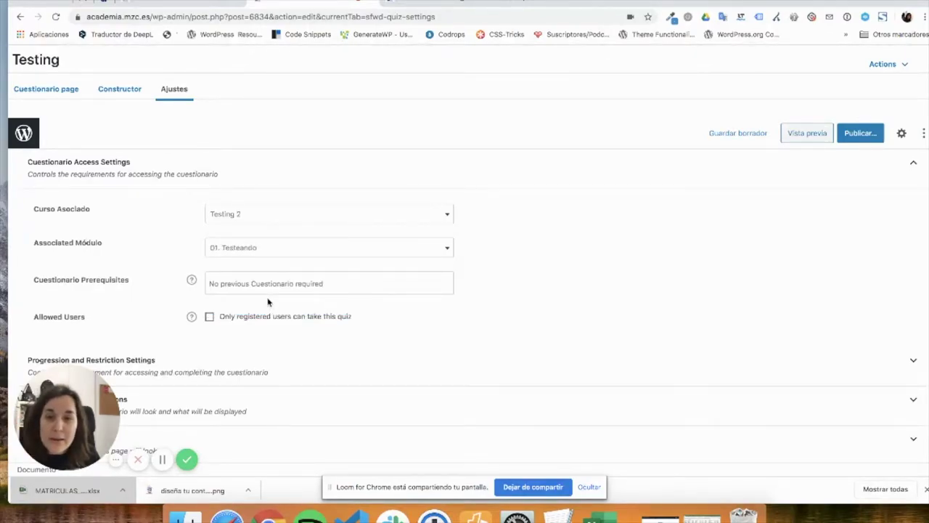
scroll(267, 303, "down", 1)
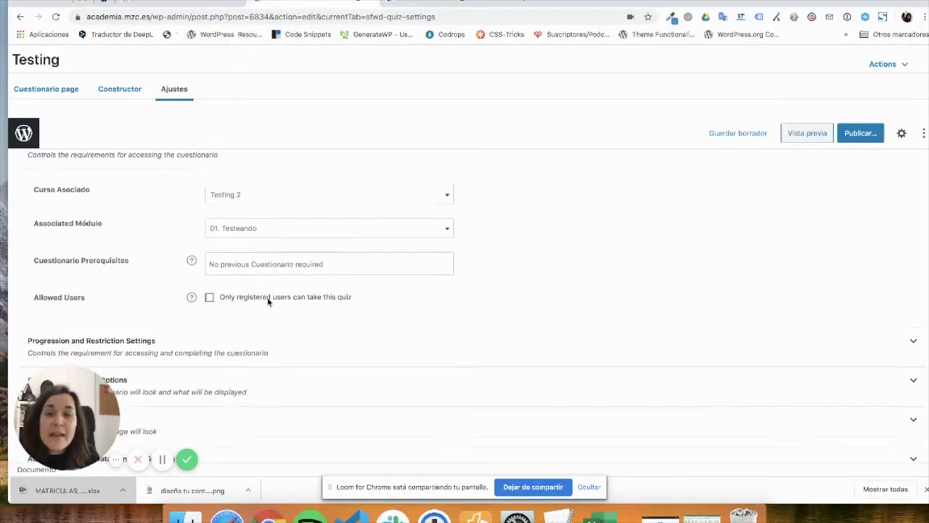
left_click(210, 290)
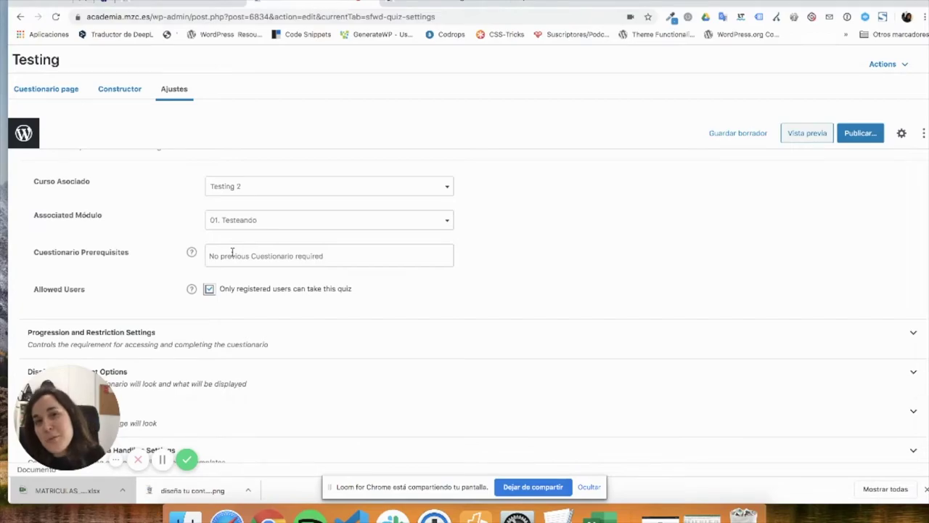
- In the Progression and Restriction Settings, require all questions to be answered to complete the quiz
scroll(318, 261, "down", 1)
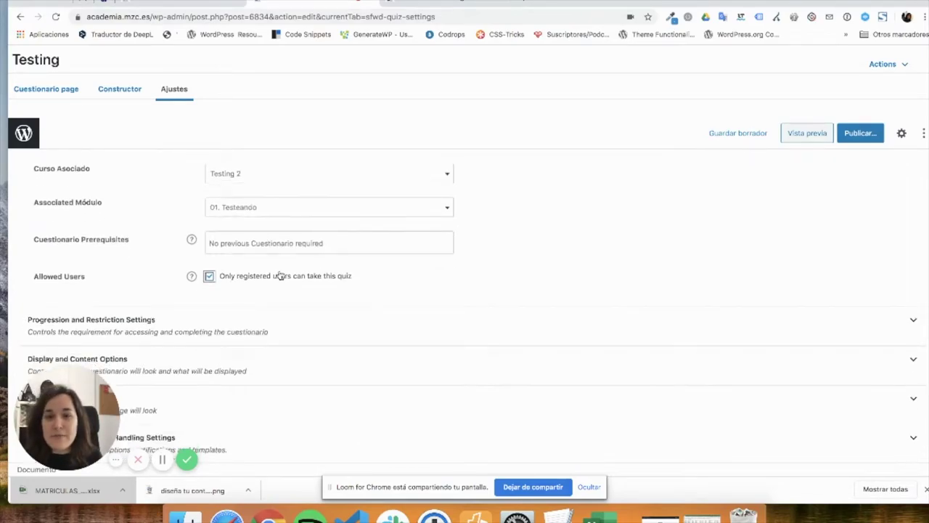
scroll(291, 293, "down", 3)
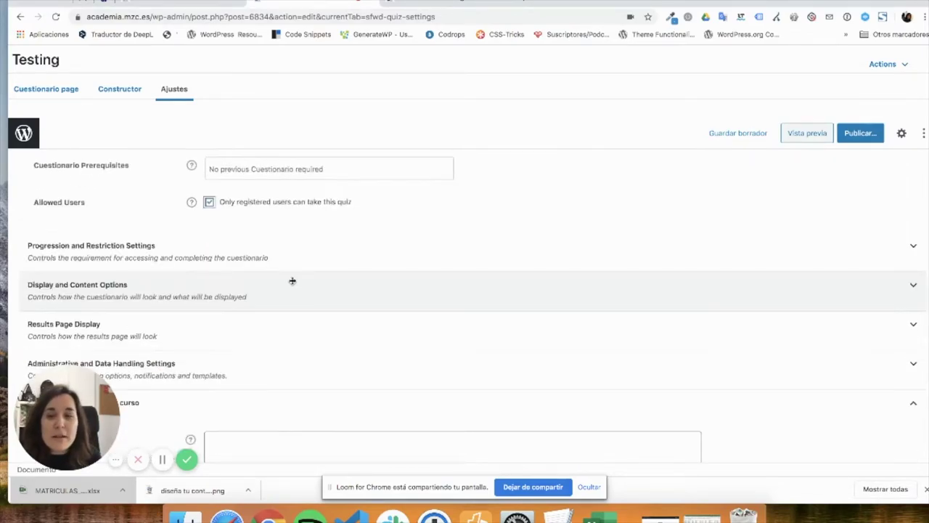
left_click(283, 249)
scroll(305, 280, "down", 4)
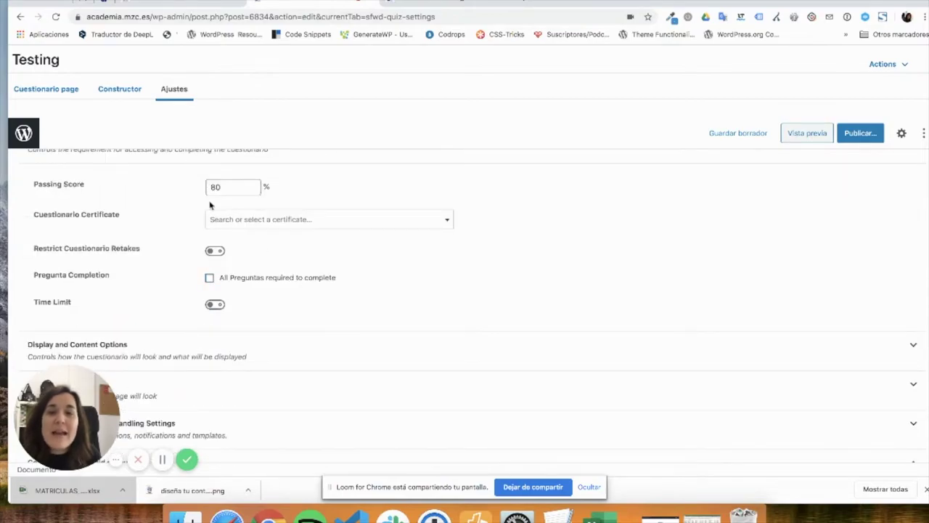
scroll(220, 229, "up", 3)
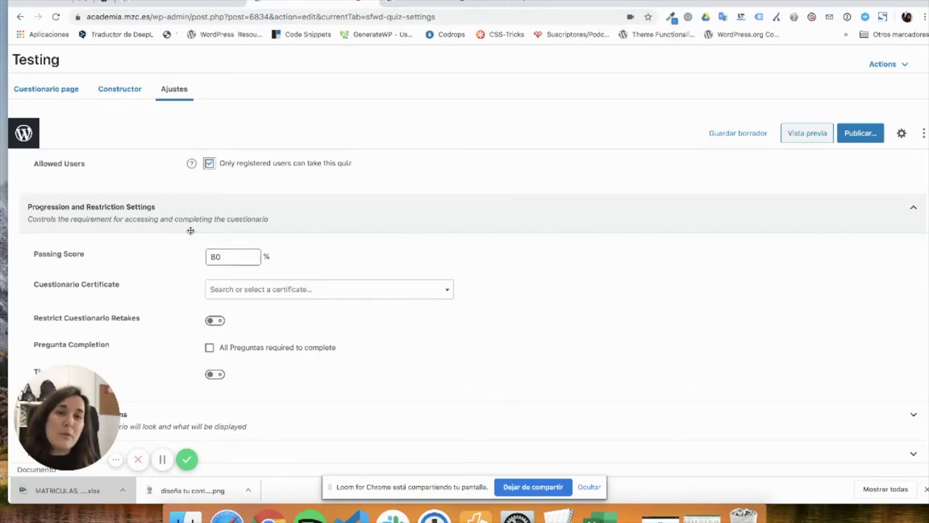
left_click(230, 255)
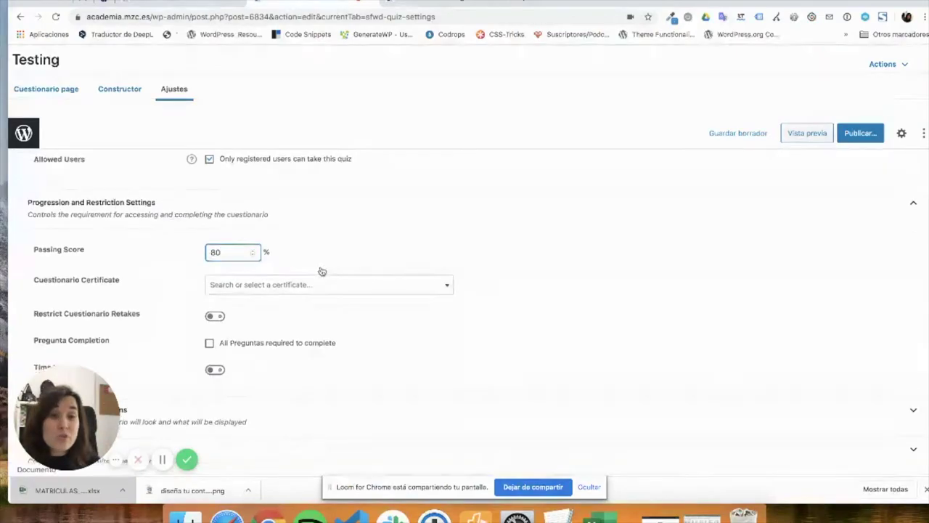
scroll(319, 271, "down", 2)
scroll(318, 270, "down", 1)
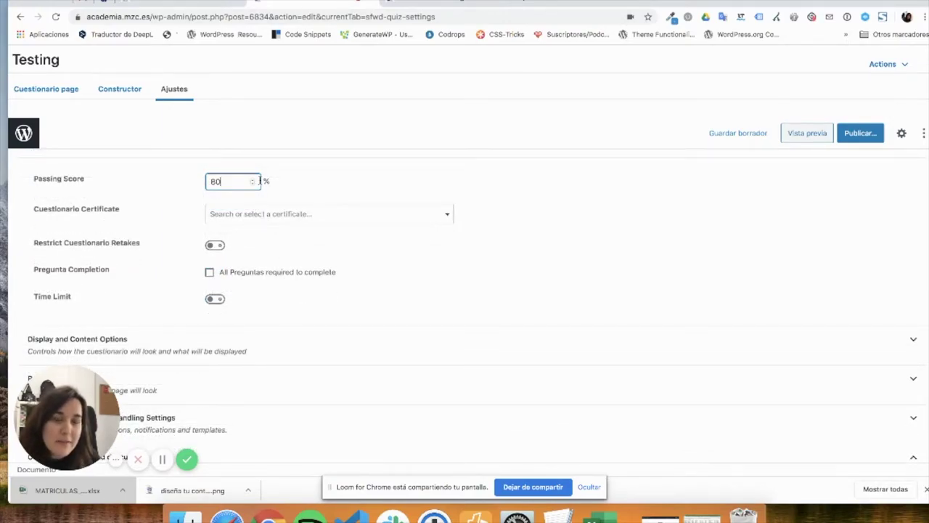
scroll(287, 292, "down", 1)
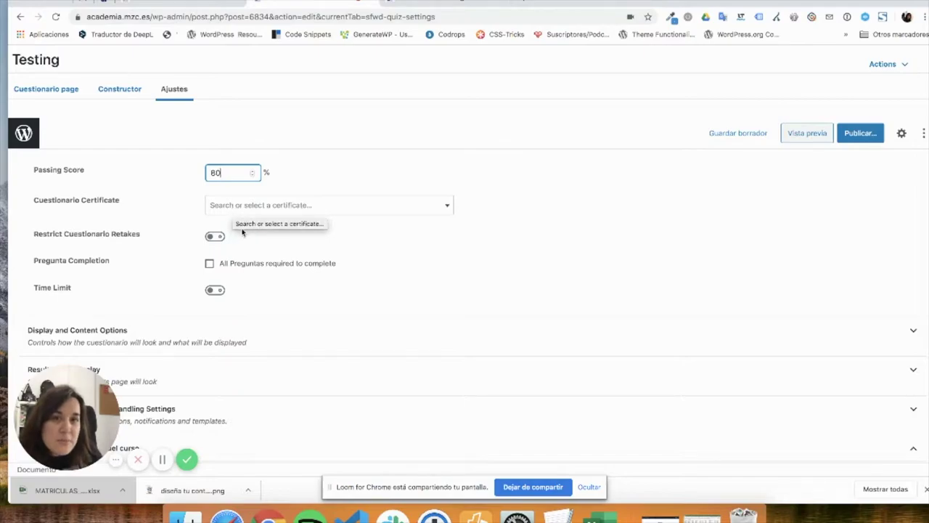
scroll(245, 236, "down", 1)
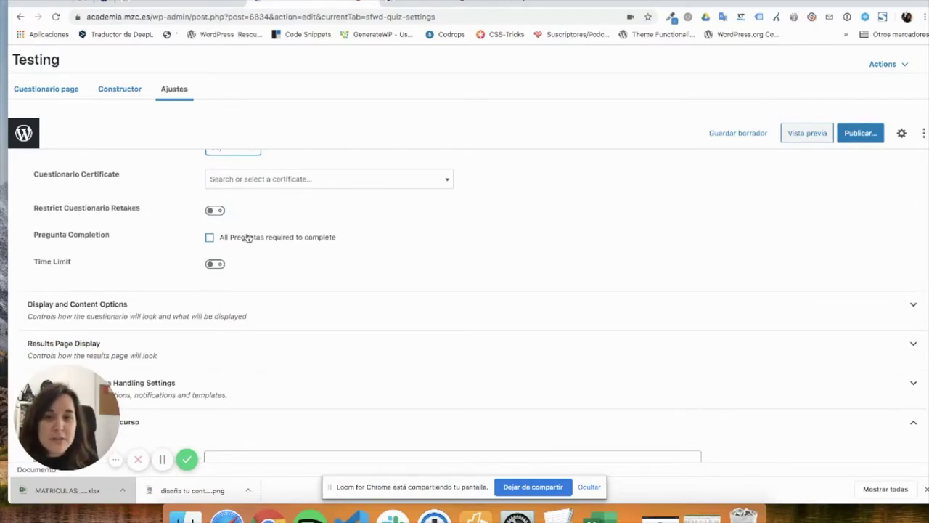
left_click(247, 239)
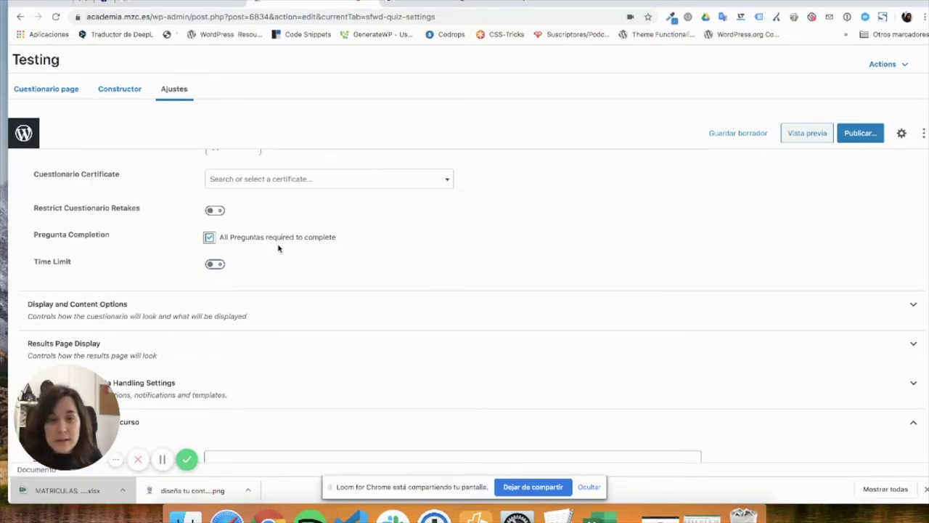
- Expand the Display and Content Options section of the quiz settings
scroll(342, 246, "down", 1)
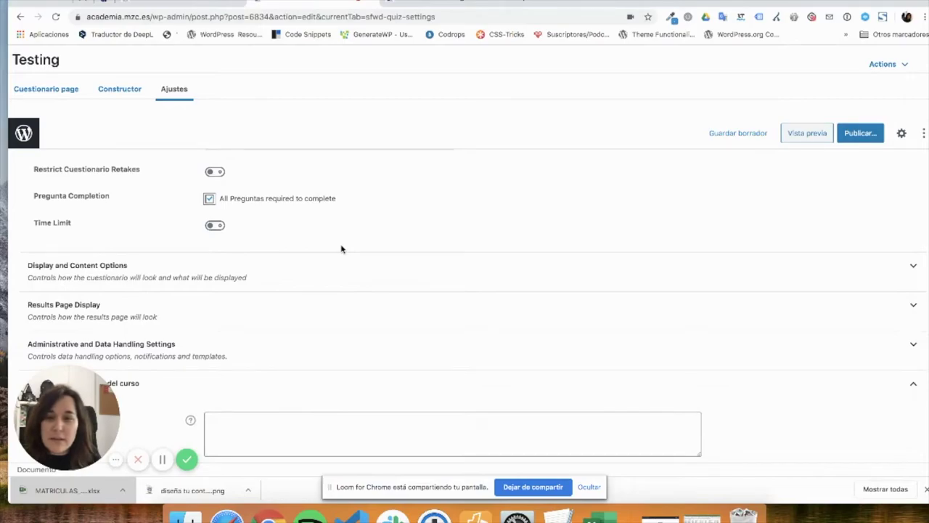
scroll(342, 249, "down", 1)
left_click(319, 245)
scroll(320, 256, "down", 1)
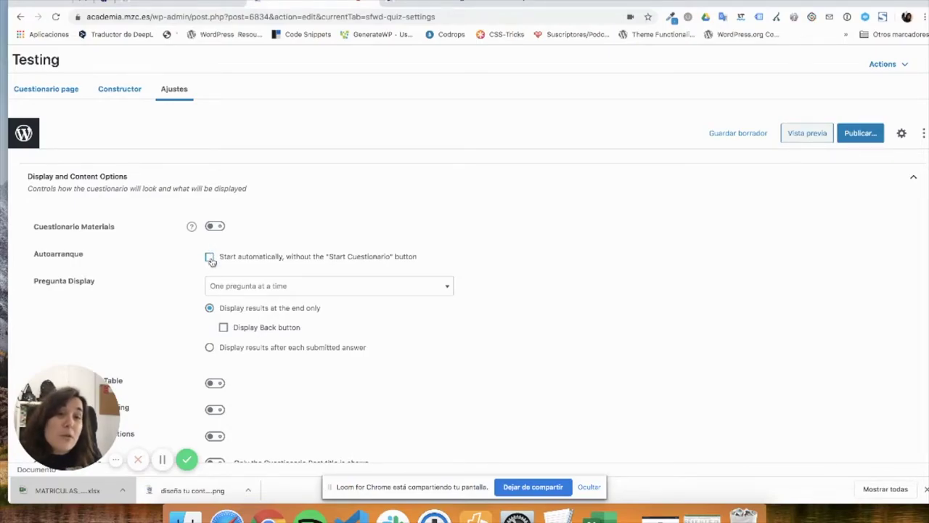
- Switch to the open coeducation lesson page and examine its materials and the text and images of Ejercicio Práctico 1
left_click(436, 8)
scroll(306, 290, "down", 13)
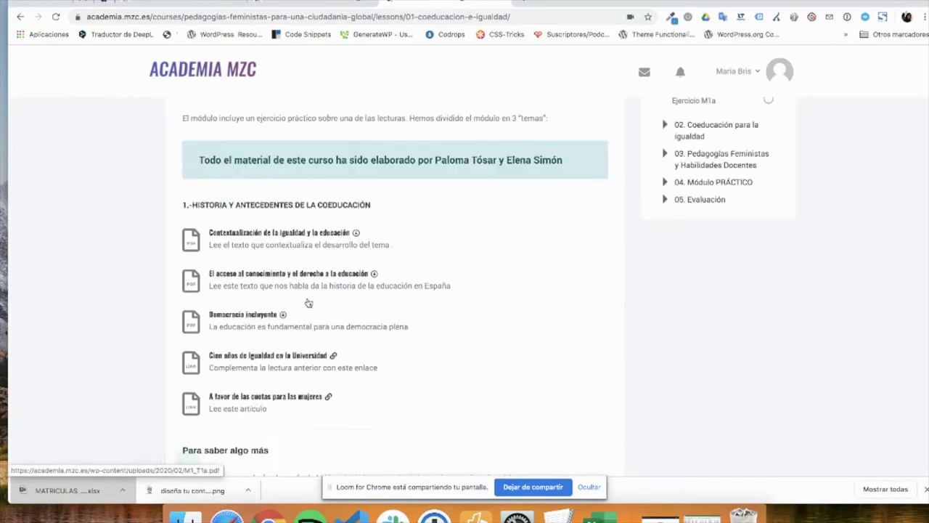
scroll(312, 300, "down", 5)
scroll(312, 301, "up", 4)
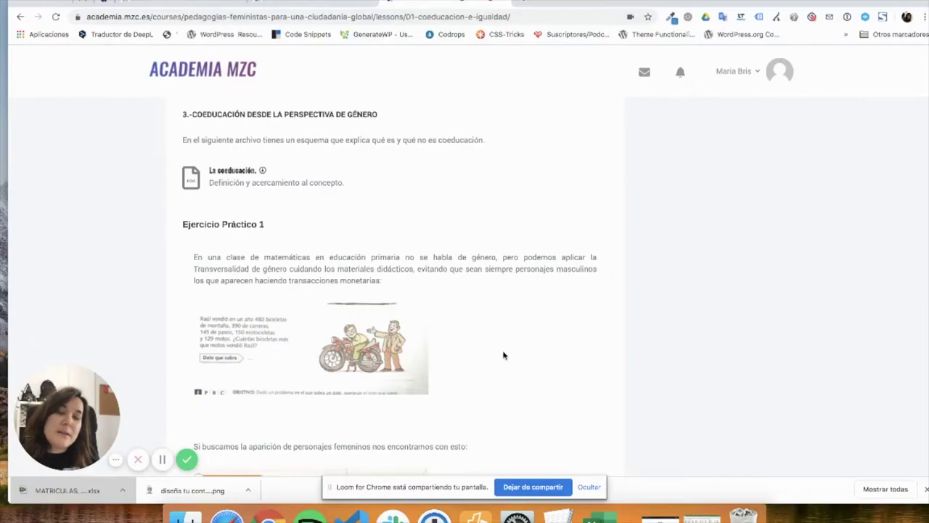
left_click_drag(197, 256, 477, 342)
scroll(480, 364, "down", 5)
scroll(479, 363, "down", 12)
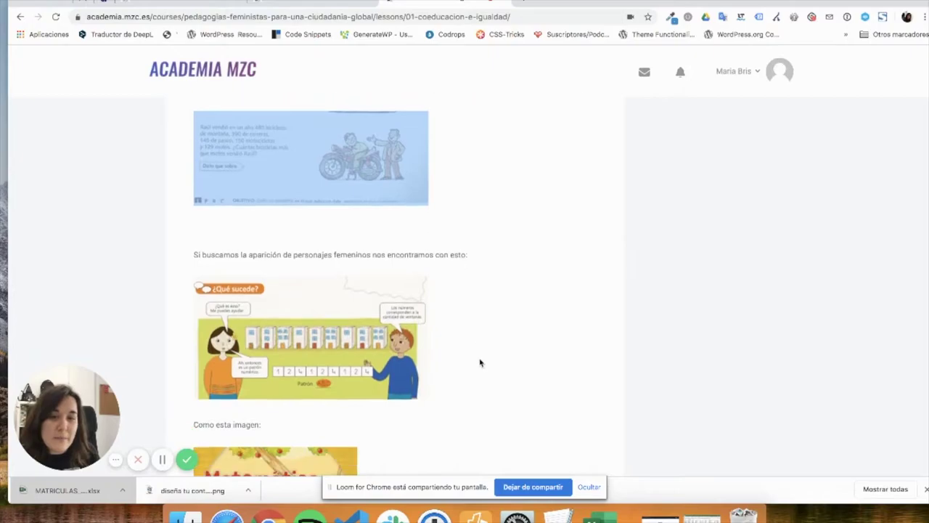
scroll(480, 363, "down", 2)
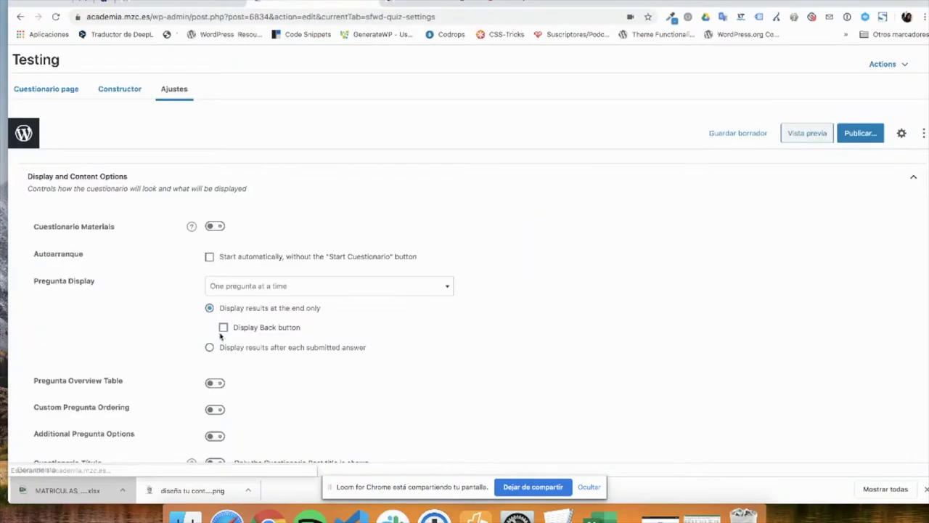
- Set the quiz to start automatically without the Start Cuestionario button and keep its questions displayed one at a time
left_click(221, 261)
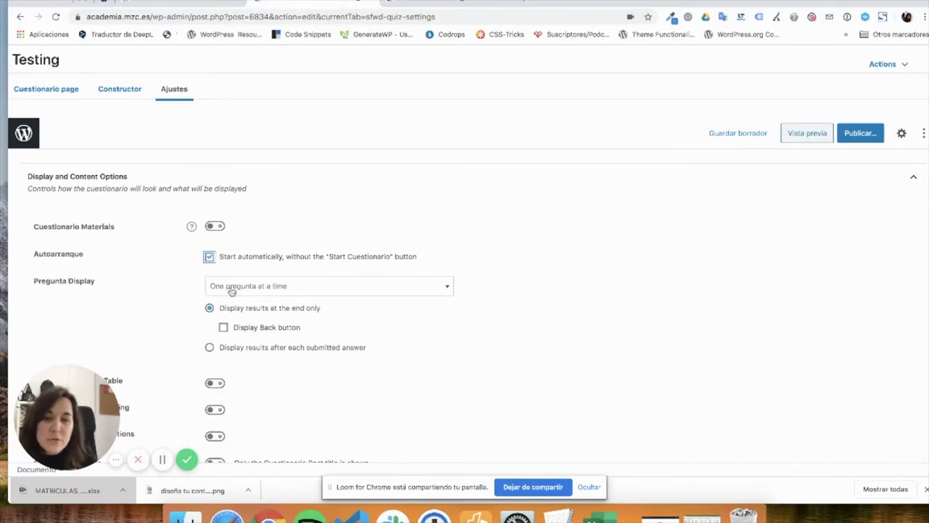
scroll(241, 302, "down", 1)
left_click(243, 252)
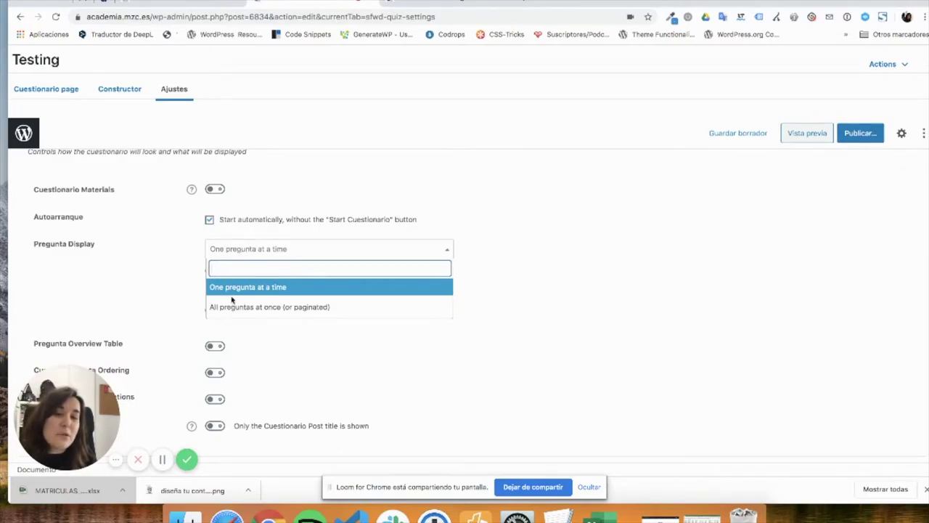
left_click(175, 301)
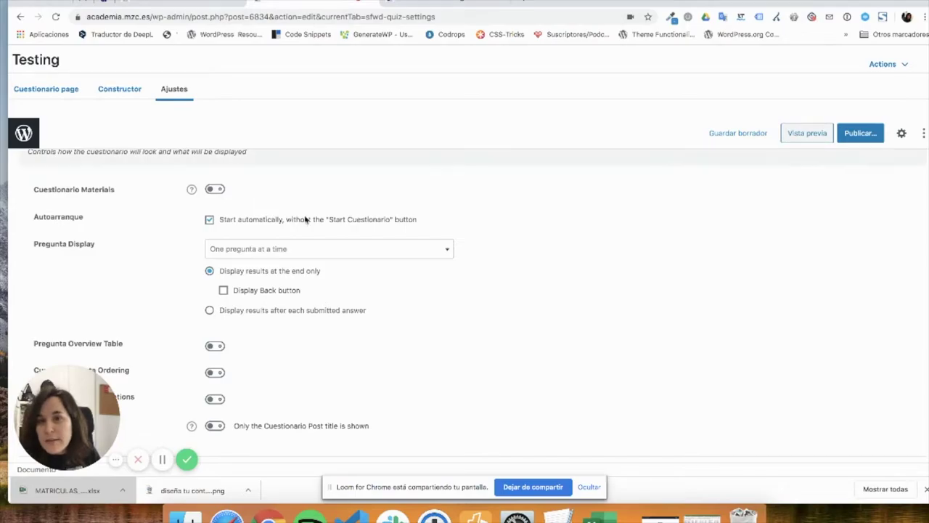
- Expand the Results Page Display section and enable Result Message(s) for the quiz results page
scroll(330, 320, "down", 3)
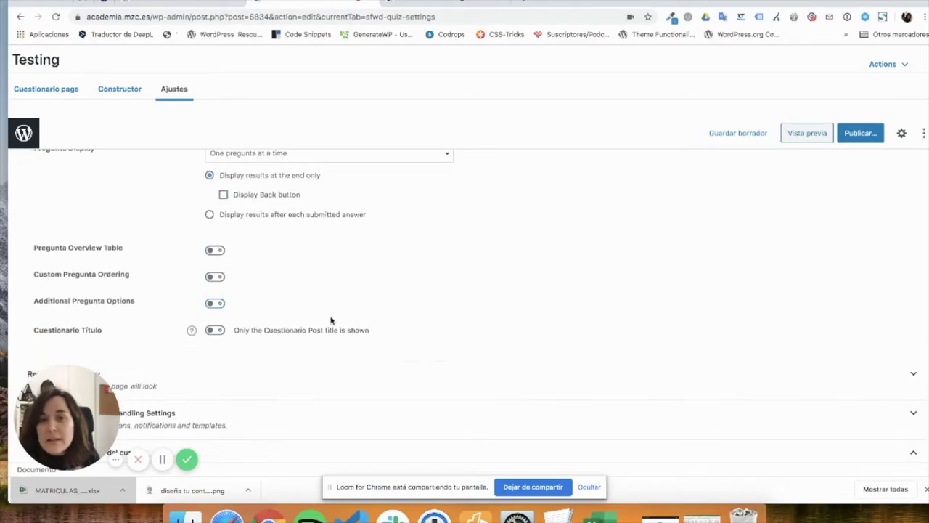
scroll(327, 321, "down", 1)
scroll(327, 321, "down", 3)
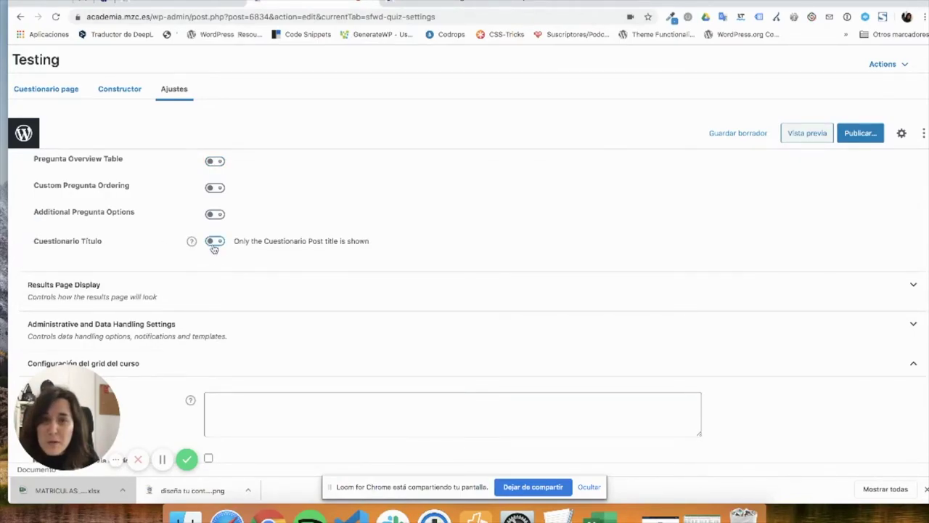
scroll(223, 261, "down", 1)
left_click(222, 225)
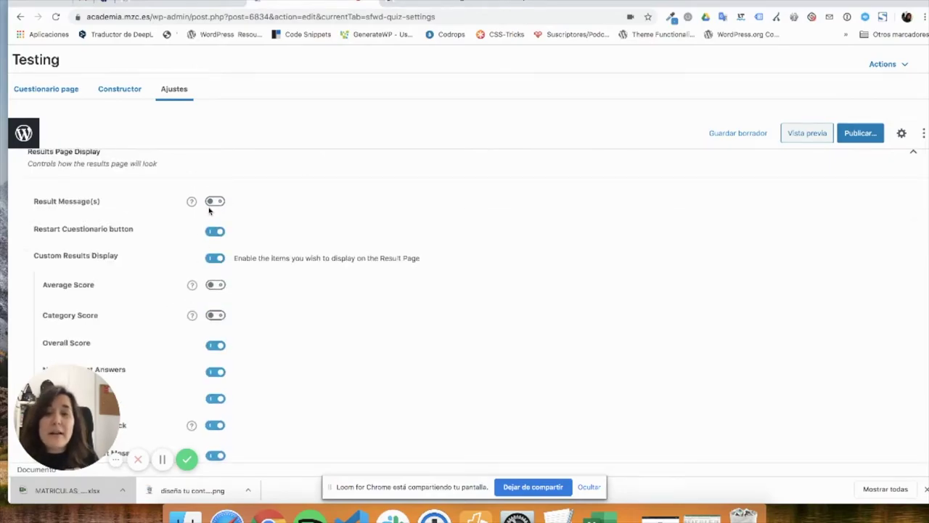
left_click(211, 203)
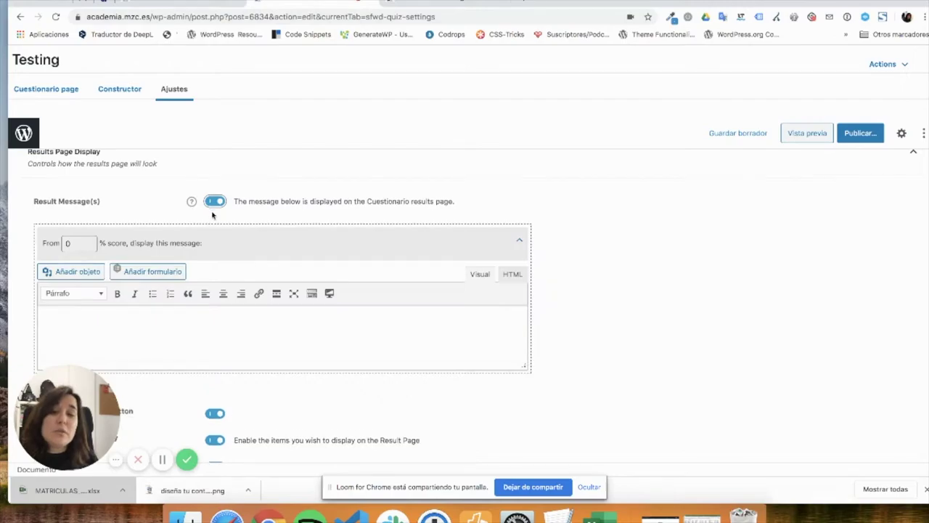
- Examine the result message settings, including the score threshold, the message editor and the option to add graduations
left_click(74, 244)
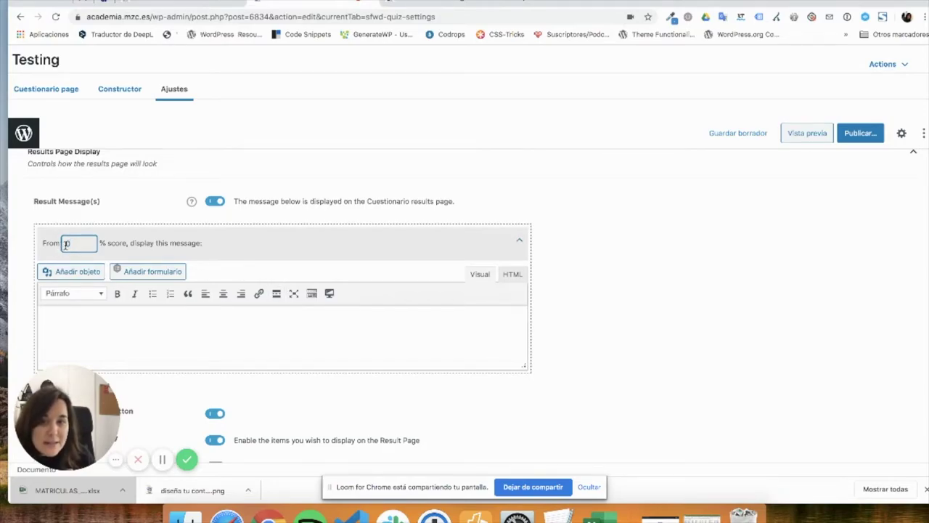
left_click(211, 344)
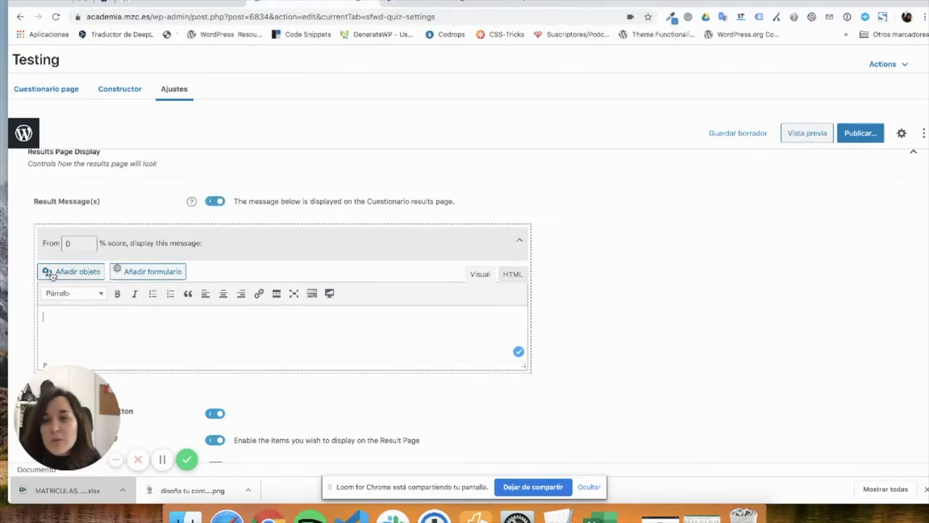
left_click(64, 243)
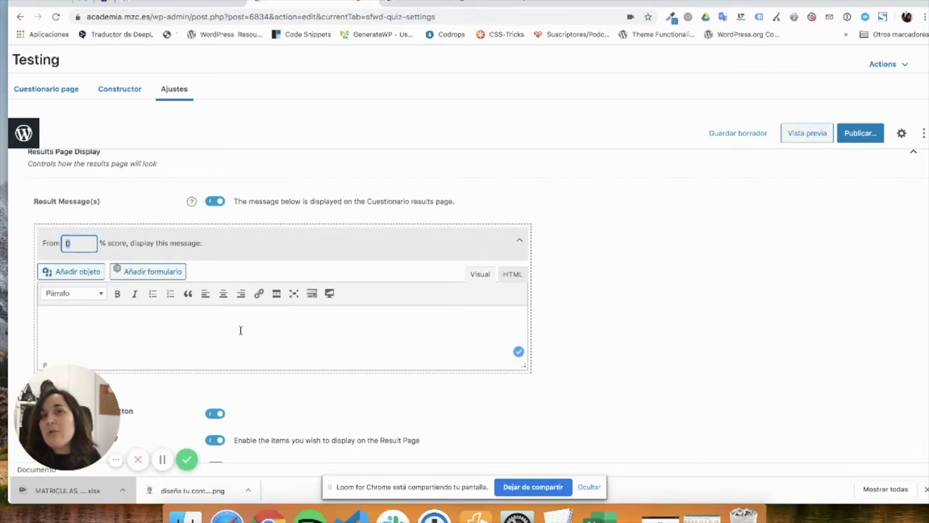
scroll(244, 338, "down", 1)
scroll(244, 341, "down", 1)
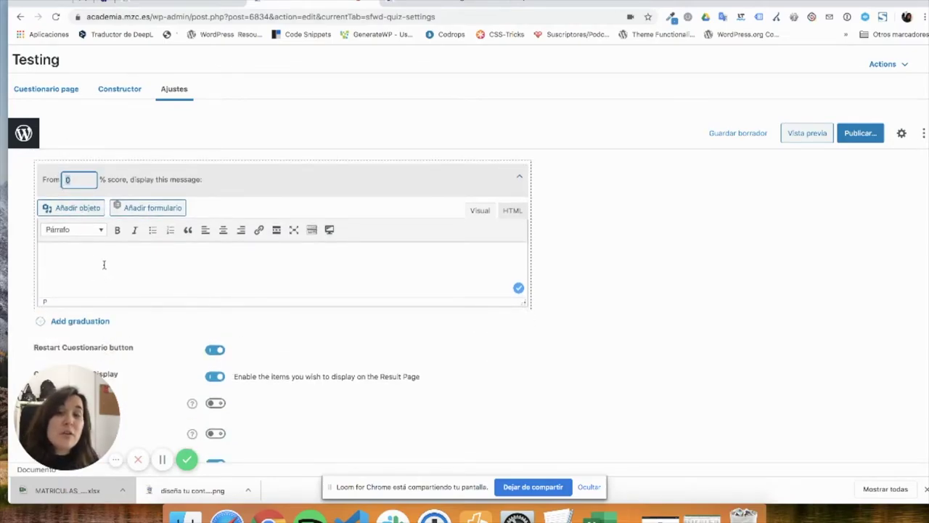
scroll(114, 274, "down", 2)
scroll(151, 285, "up", 4)
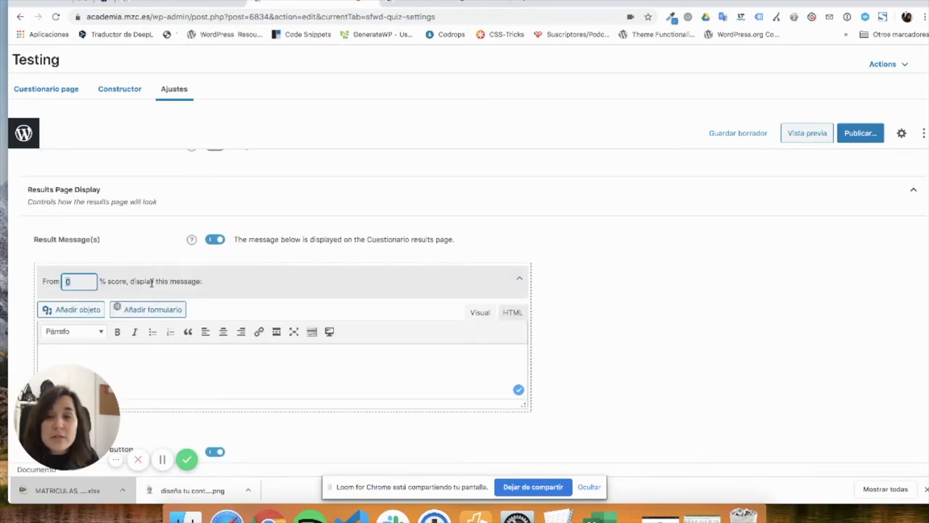
left_click(215, 244)
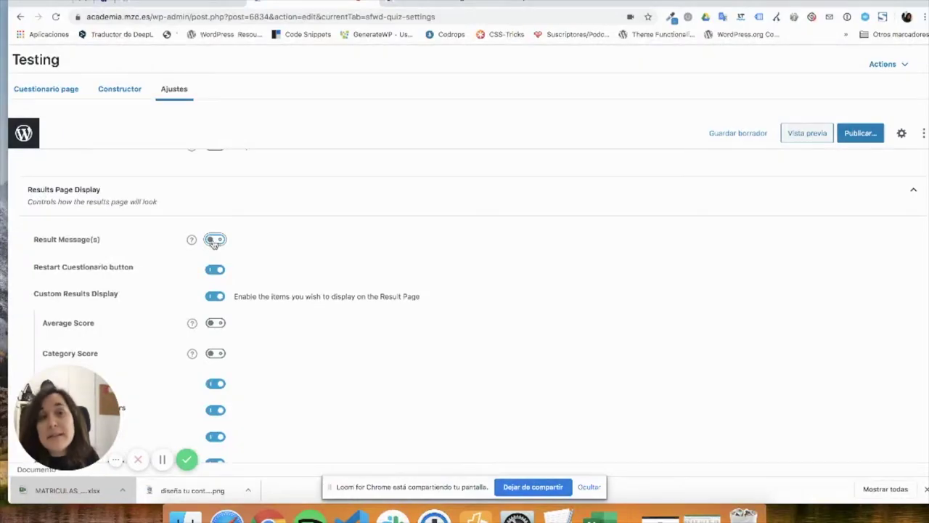
left_click(213, 241)
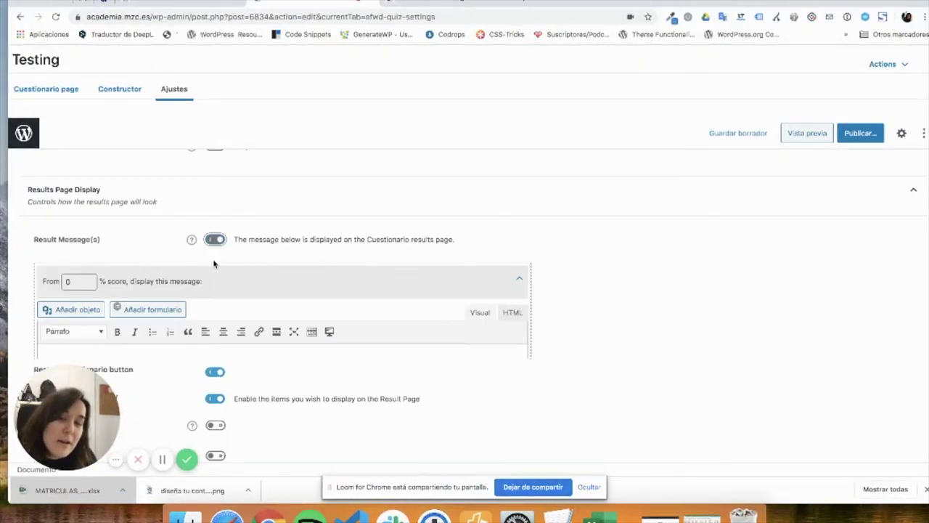
- Switch the Restart Cuestionario button option off and back on
scroll(215, 269, "down", 1)
scroll(215, 268, "down", 3)
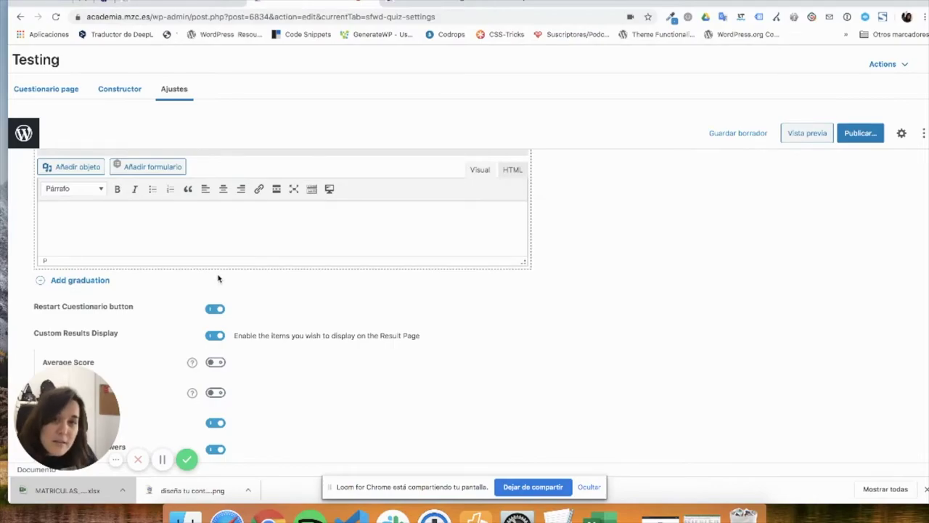
scroll(224, 280, "down", 2)
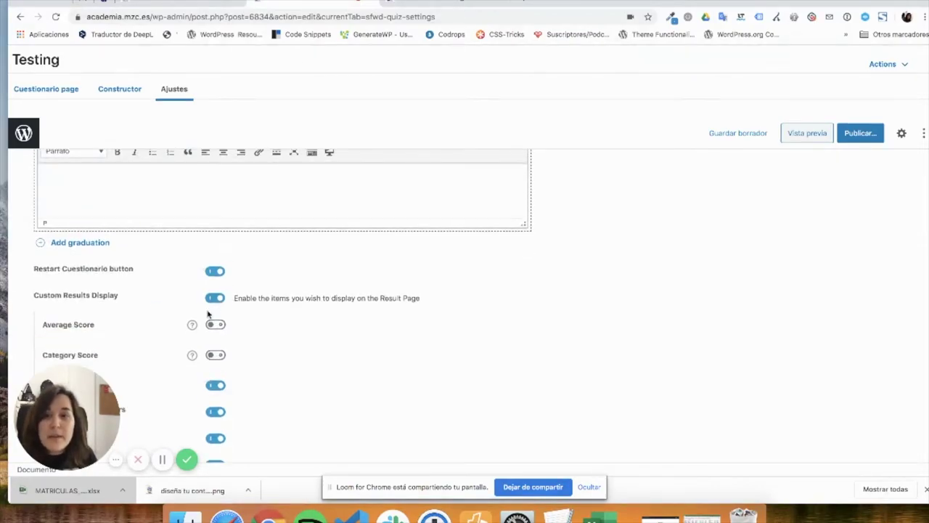
left_click(220, 271)
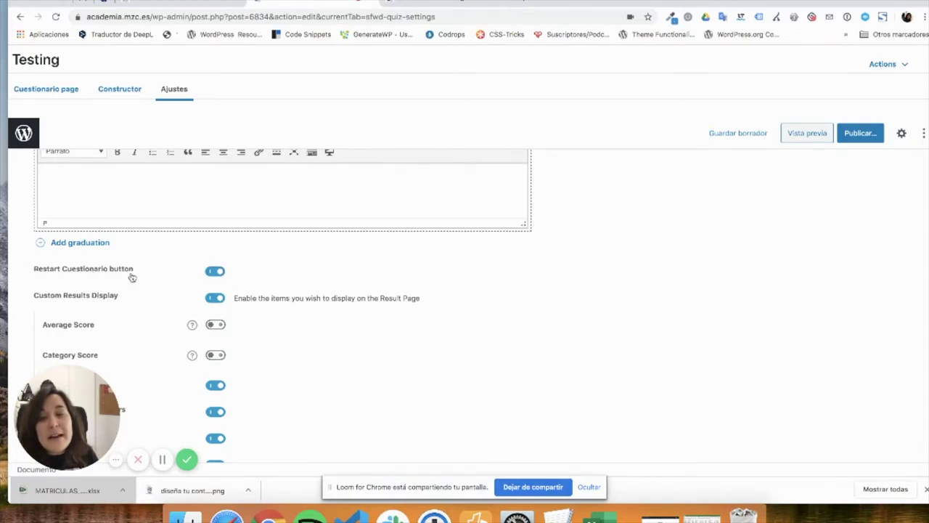
left_click(222, 273)
left_click(231, 270)
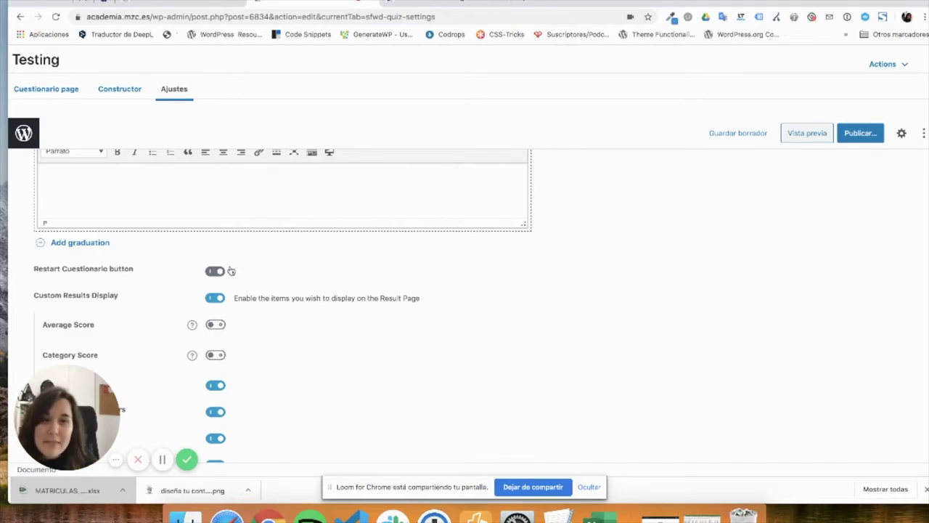
left_click(221, 270)
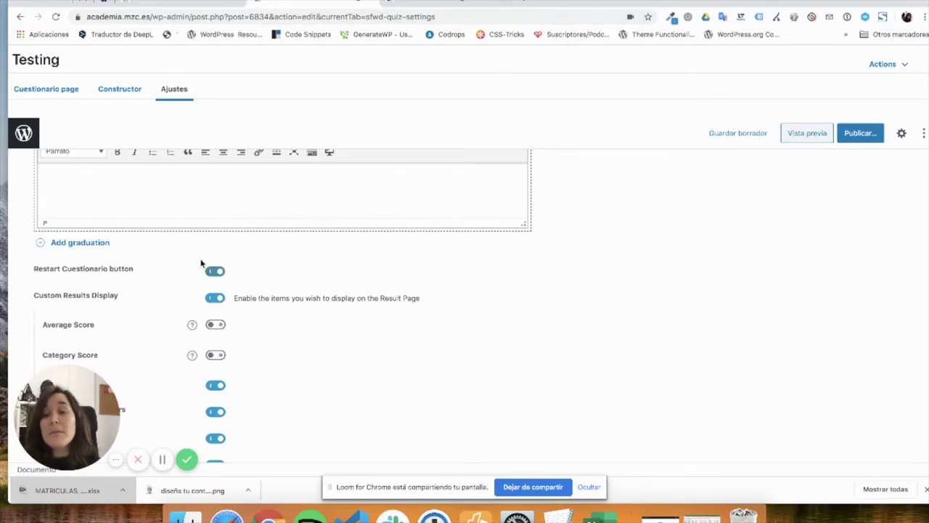
- Examine the Custom Results Display and Custom Answer Feedback options, including the correct/incorrect messages, answer marks and View Preguntas button
left_click_drag(145, 300, 49, 301)
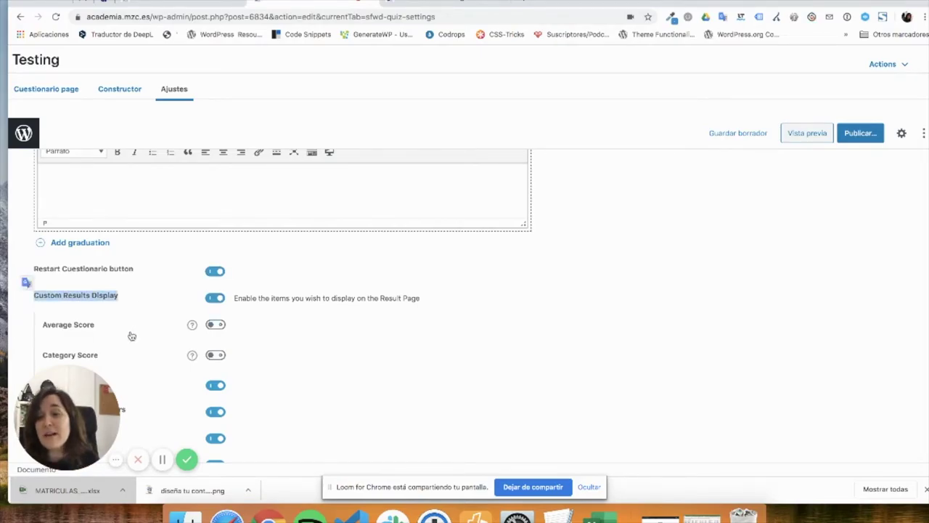
scroll(134, 330, "down", 3)
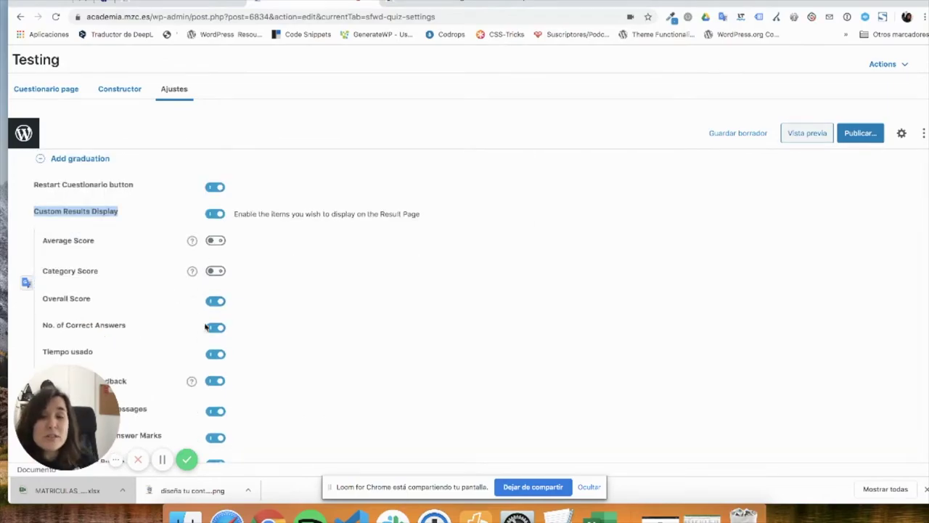
scroll(124, 316, "down", 1)
scroll(131, 315, "down", 1)
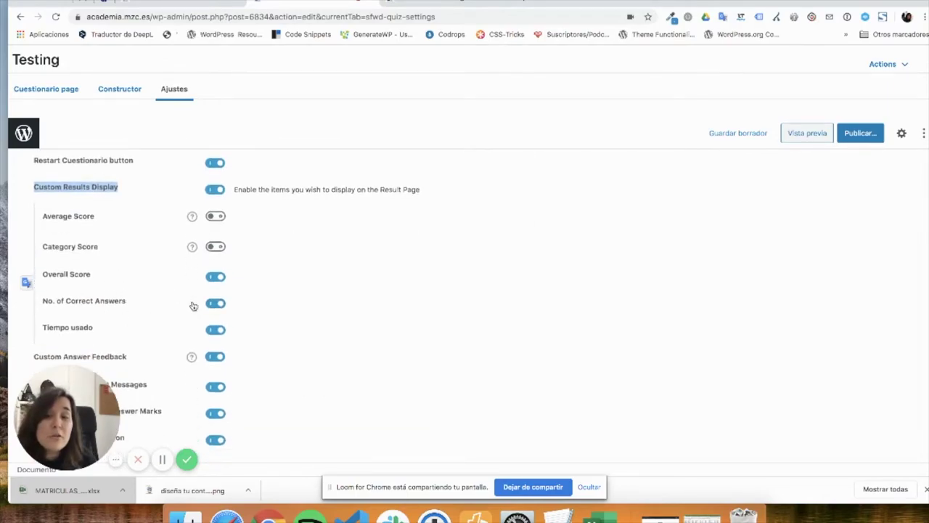
scroll(150, 332, "down", 3)
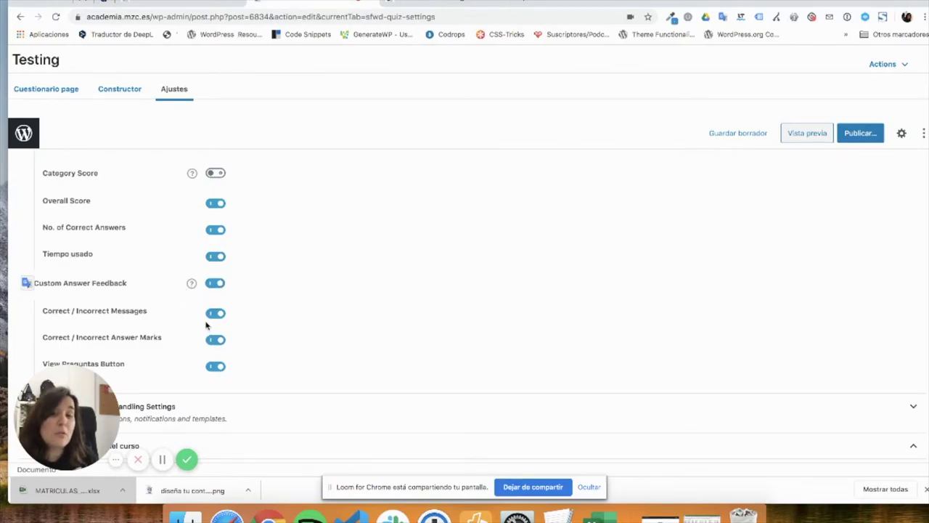
left_click(216, 339)
left_click(221, 342)
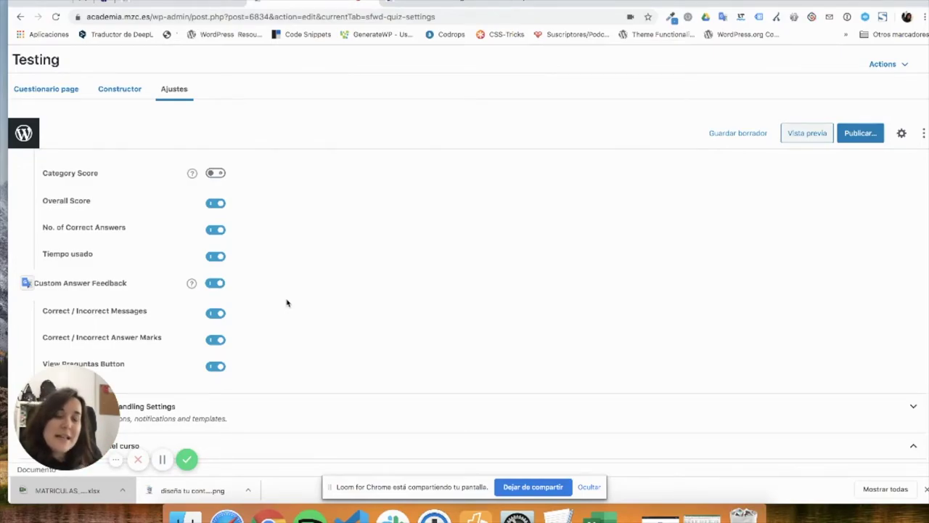
scroll(269, 322, "down", 3)
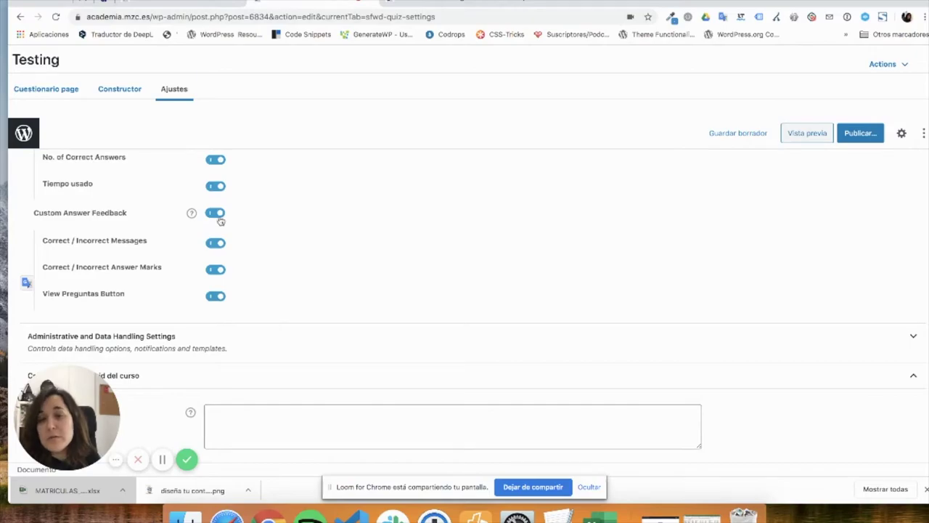
left_click(211, 268)
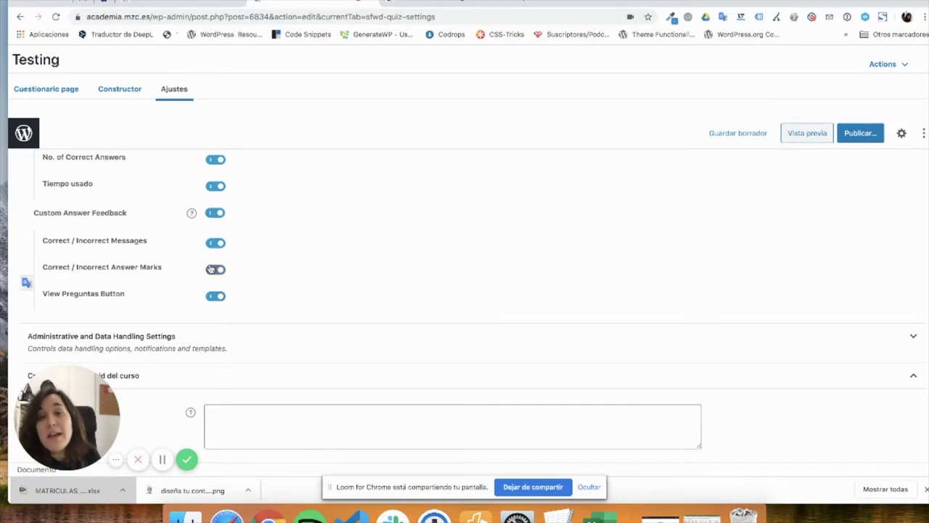
scroll(211, 269, "up", 5)
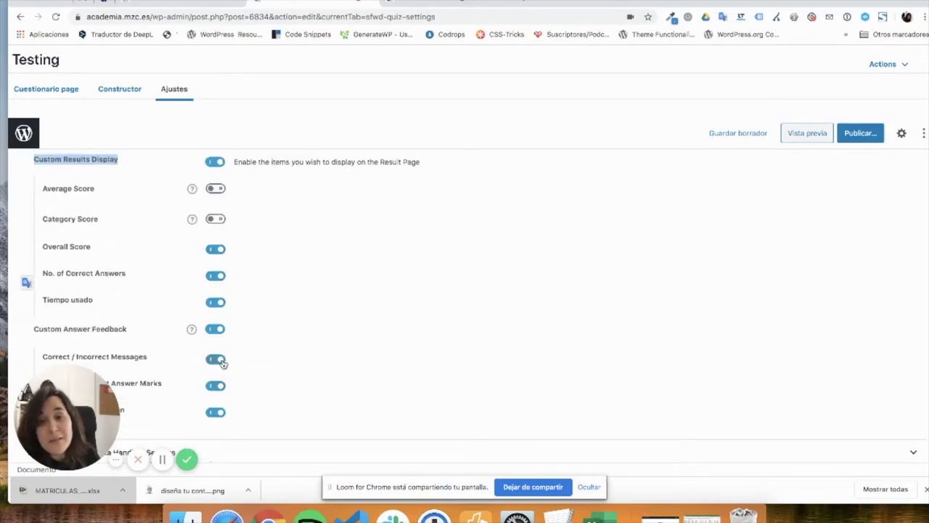
scroll(255, 334, "down", 4)
scroll(257, 332, "down", 1)
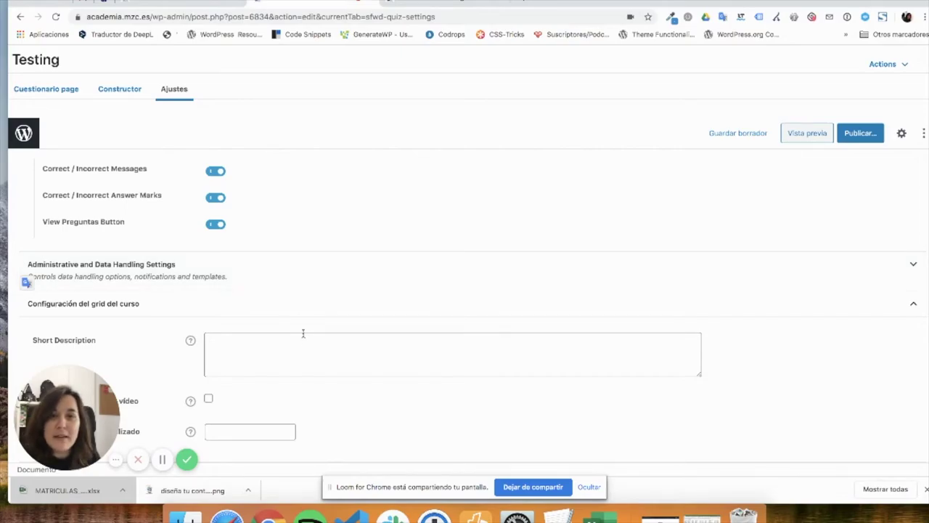
- Expand the Administrative and Data Handling Settings and review the custom fields, leaderboard and quiz statistics options
left_click(264, 276)
scroll(270, 297, "down", 2)
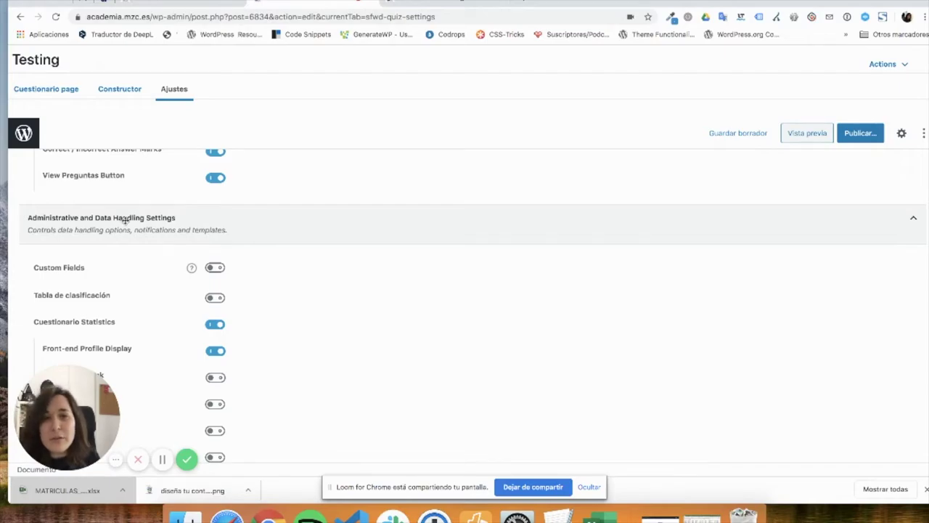
scroll(236, 263, "down", 1)
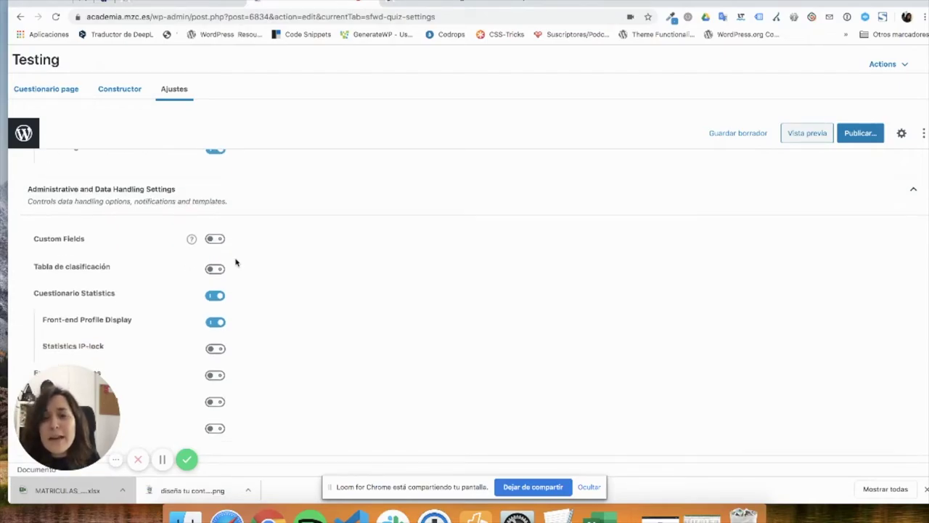
scroll(242, 311, "down", 1)
left_click(221, 261)
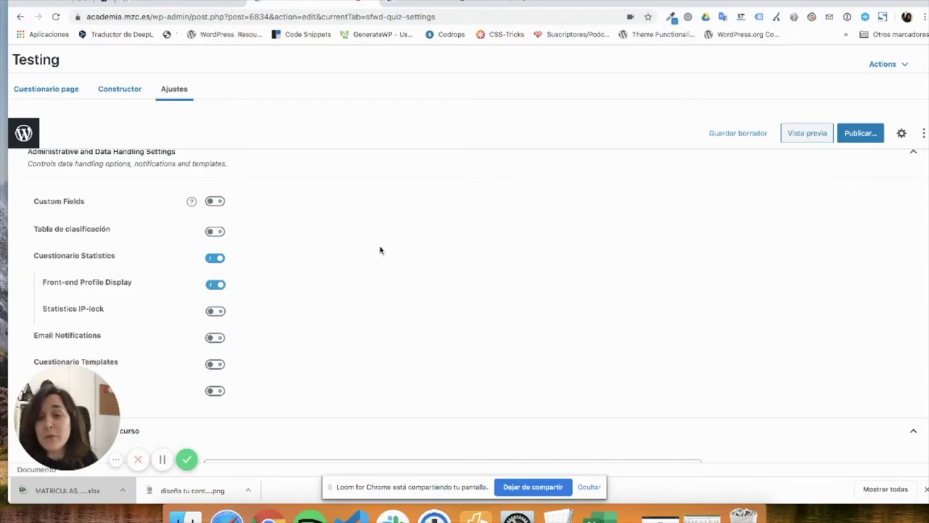
- Go to the quiz builder and add a new question titled "1. Pregunta Verdadero o Falso"
scroll(376, 258, "down", 4)
scroll(294, 237, "up", 15)
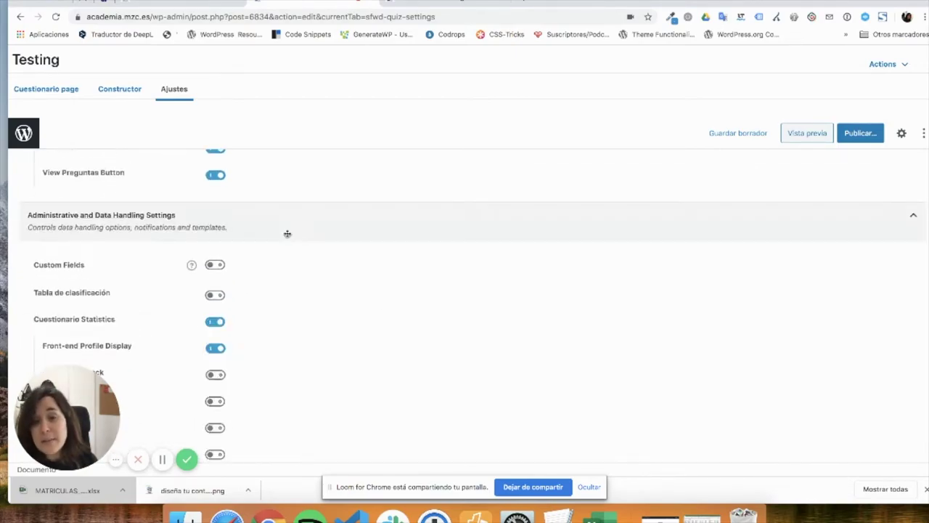
scroll(289, 240, "up", 3)
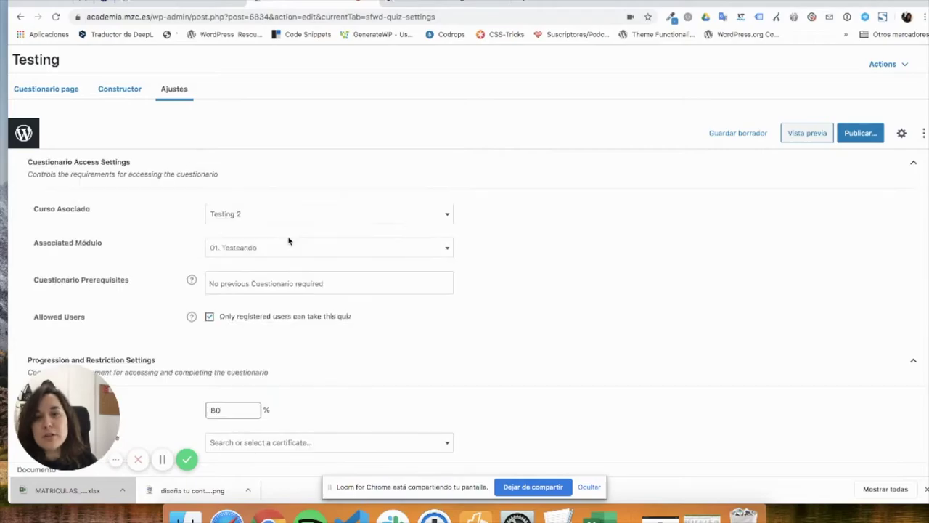
left_click(130, 94)
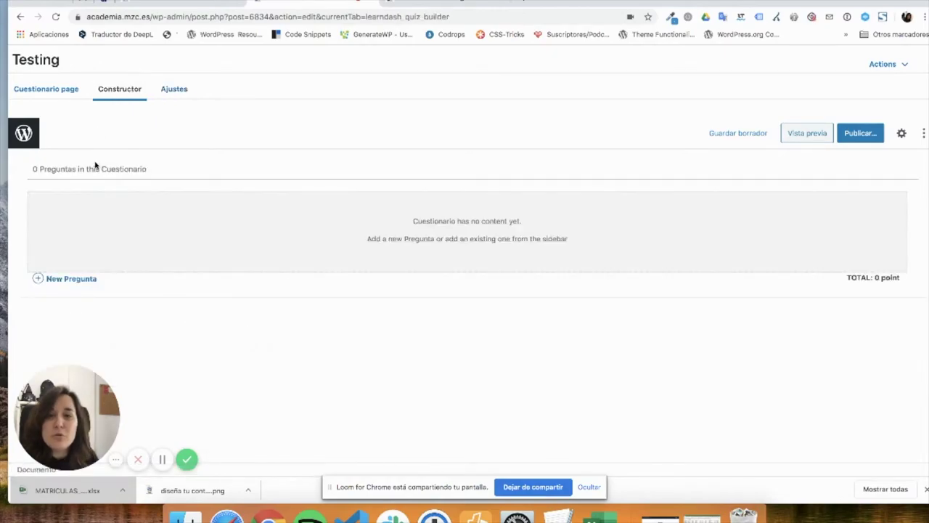
left_click(89, 281)
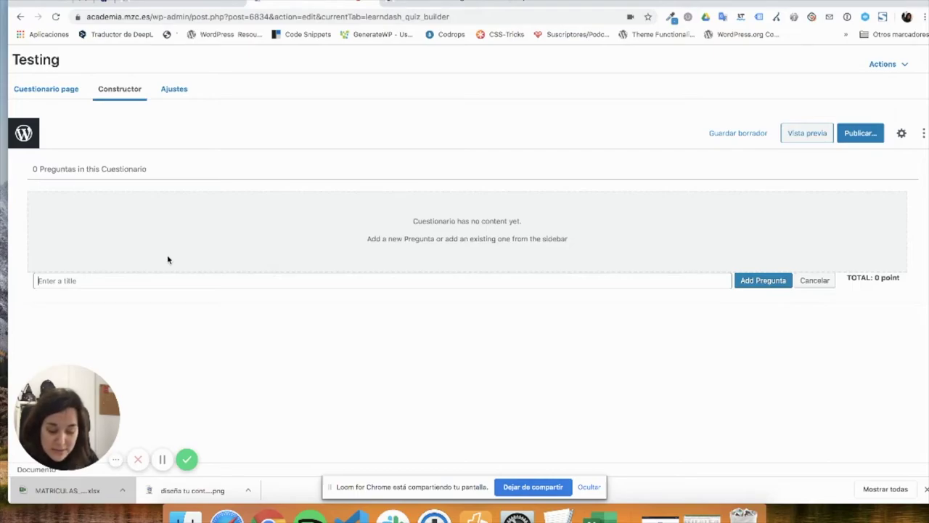
type("1")
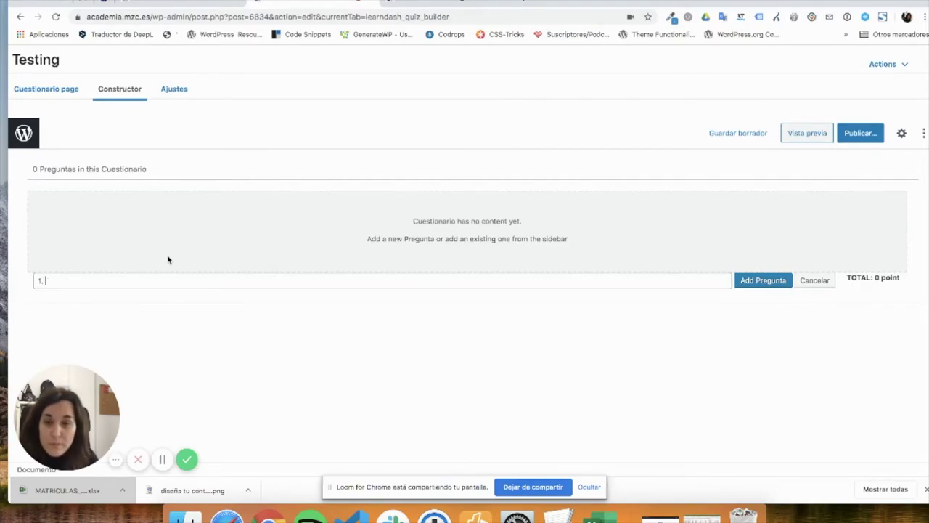
type(". Pregunta")
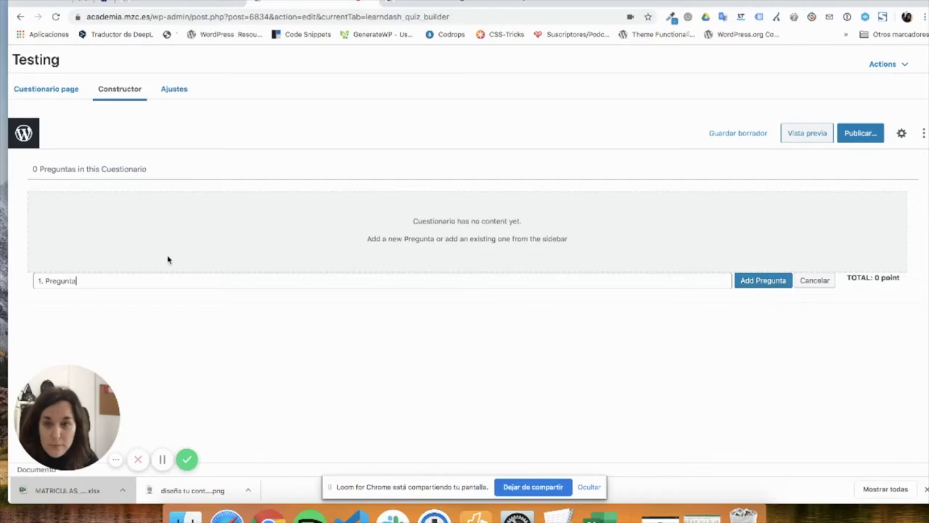
type(" Verdad")
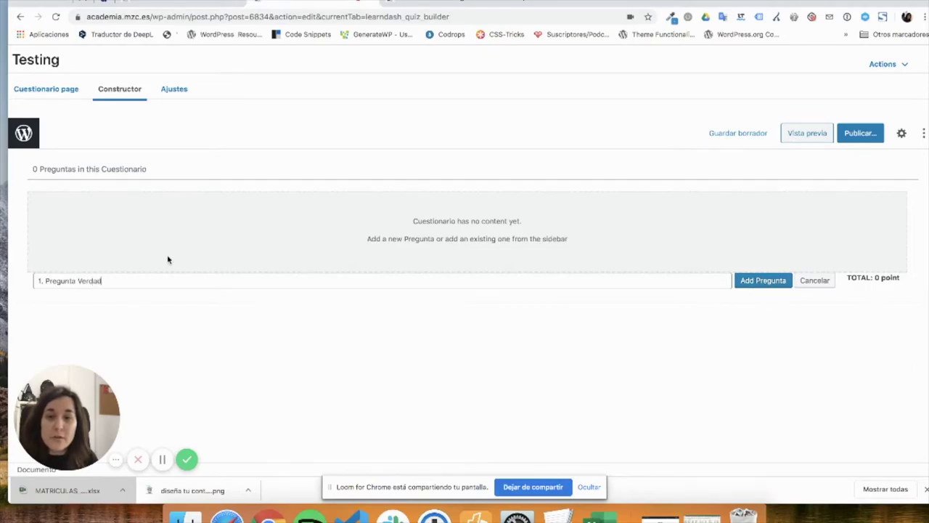
type("ero o Falso")
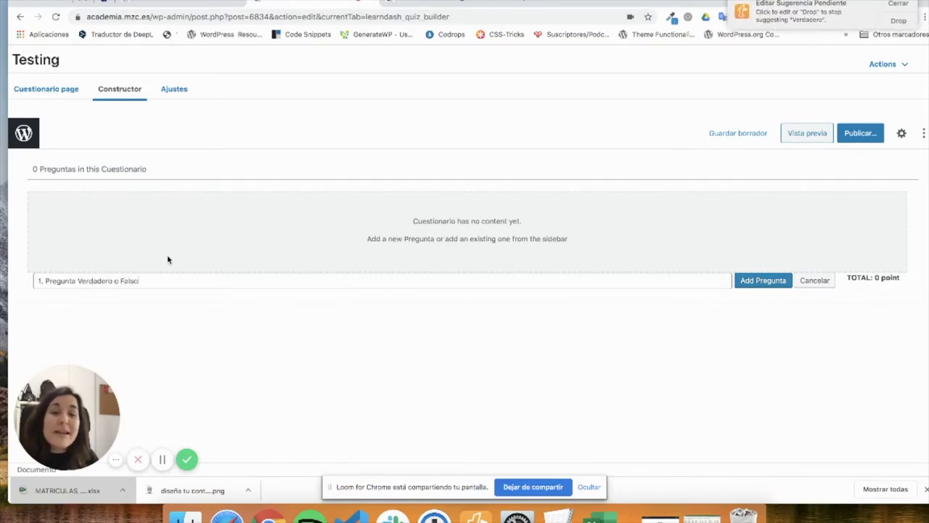
left_click_drag(149, 280, 39, 277)
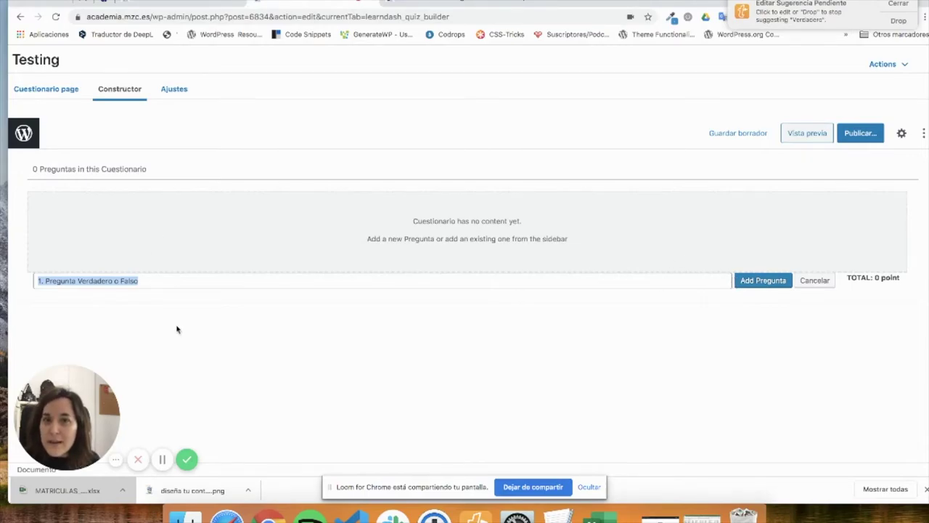
left_click(126, 297)
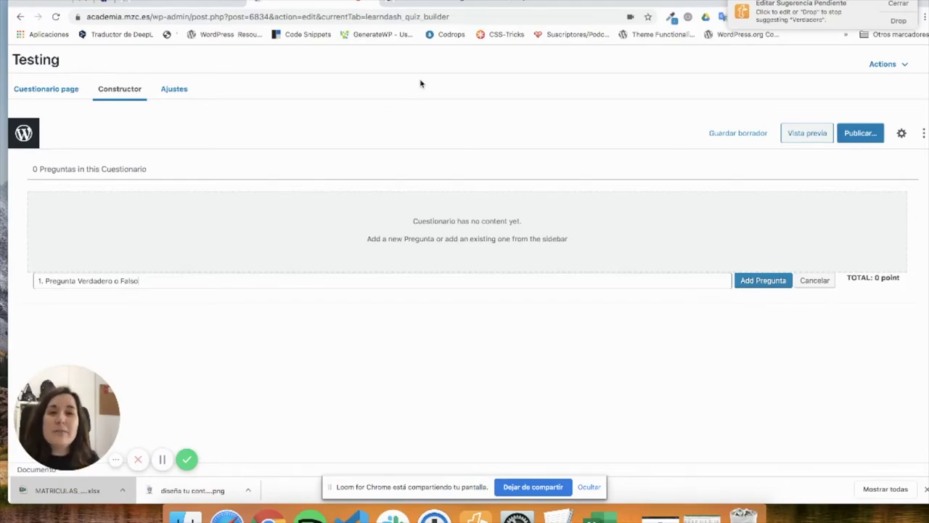
left_click(742, 281)
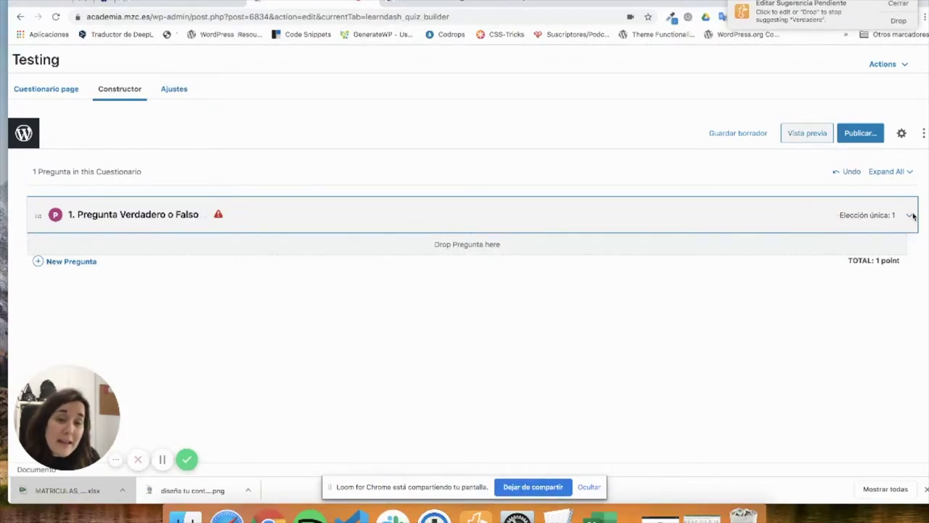
- Expand the new question and save "Responde Verdadero o Falso" as its question text
left_click(910, 216)
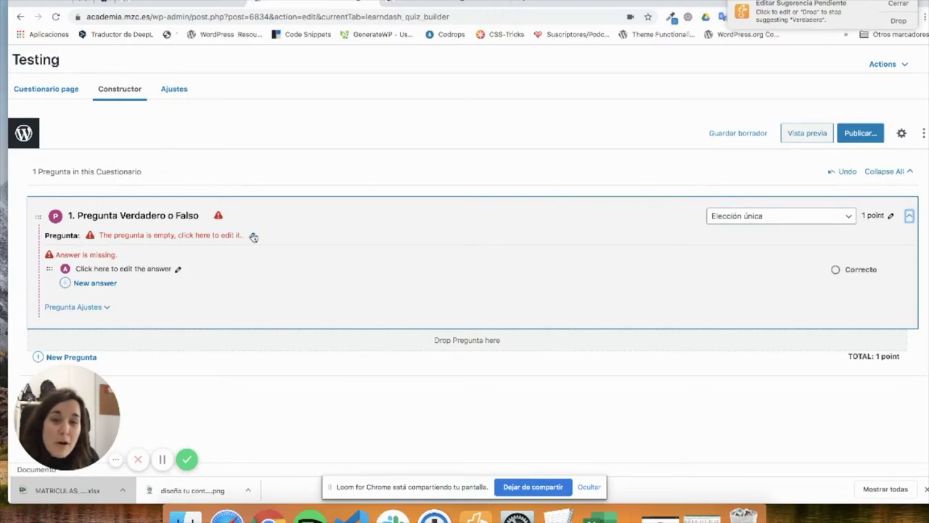
left_click(255, 235)
left_click(141, 251)
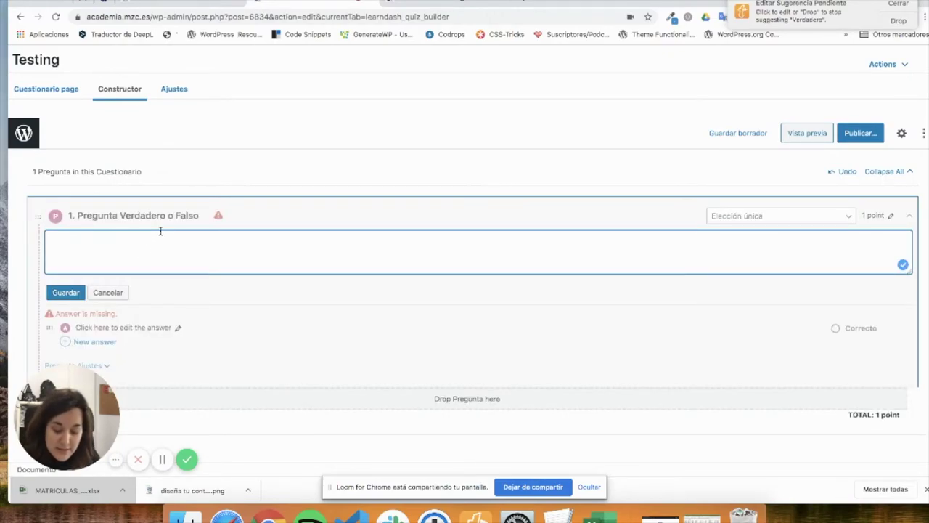
type("Respo")
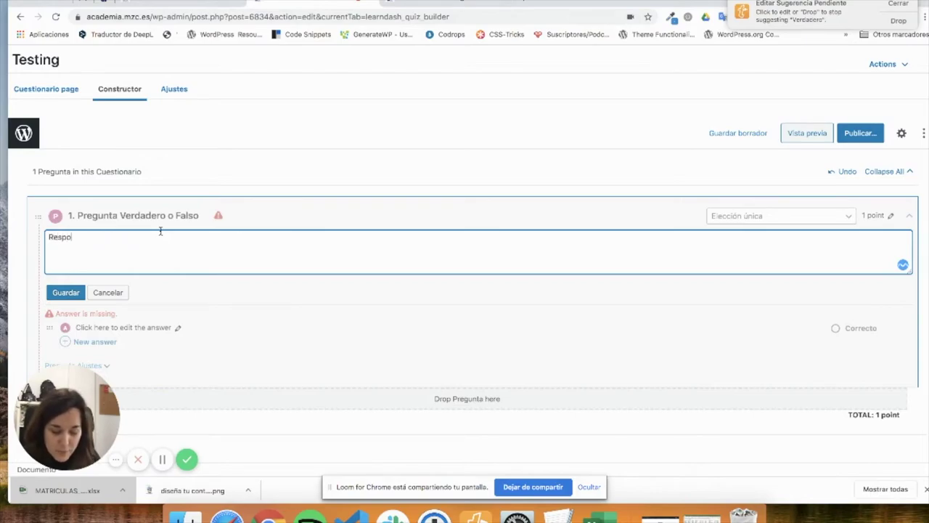
type("nde Verdadero o Falso")
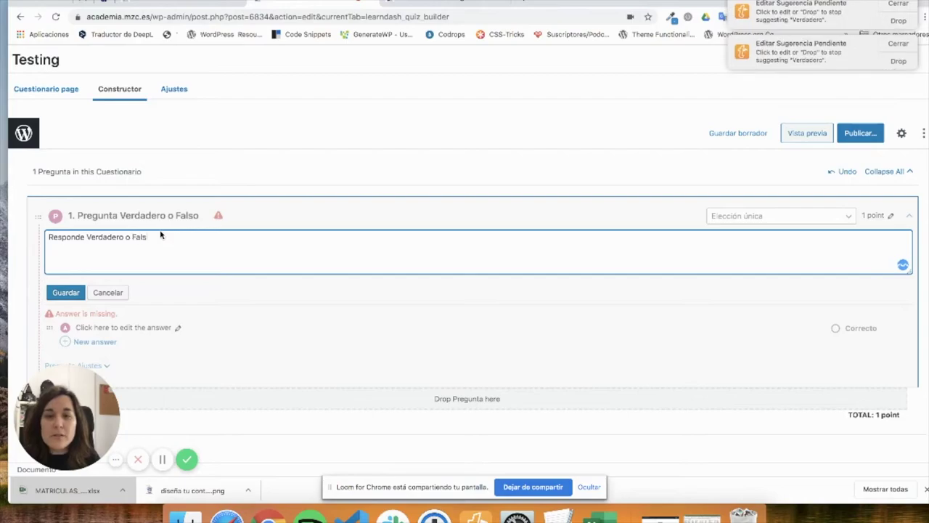
left_click(67, 293)
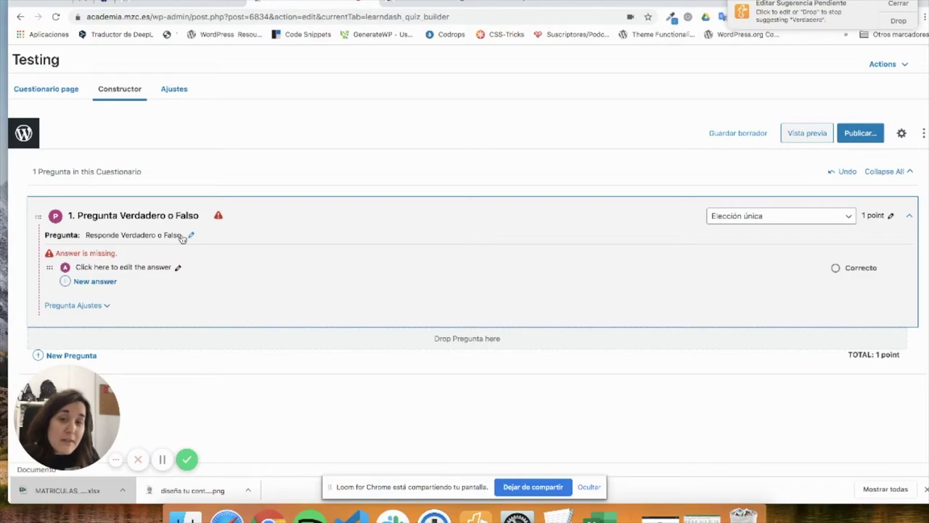
- Review the question text editor and the available question types without changing the Elección única type
left_click(100, 238)
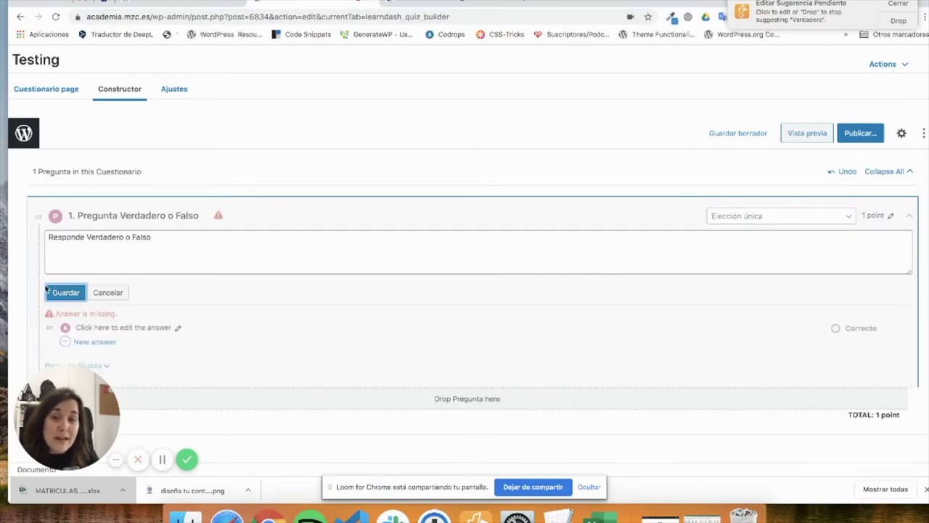
left_click(73, 294)
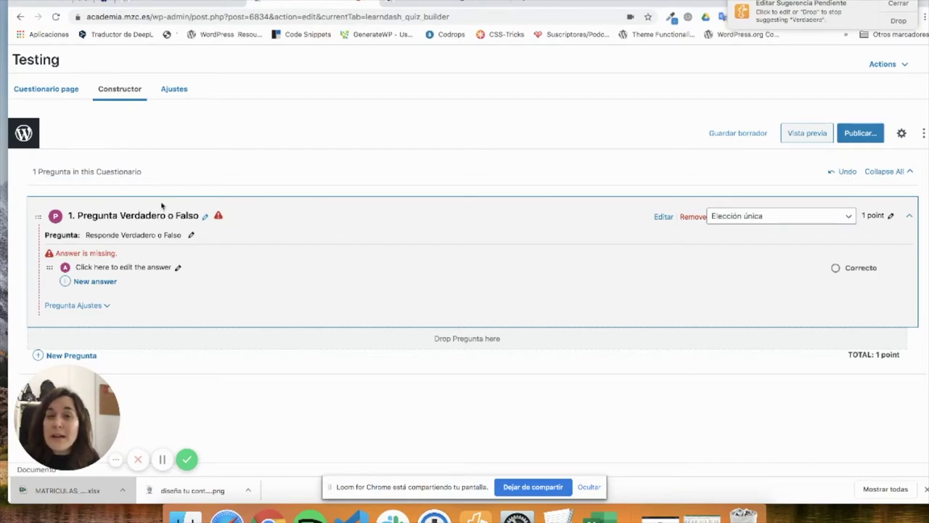
left_click(828, 220)
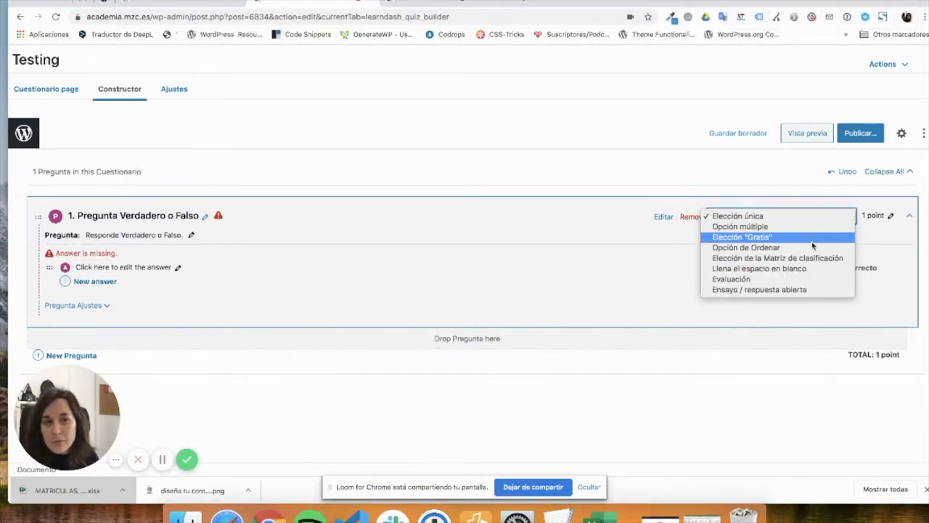
left_click(650, 157)
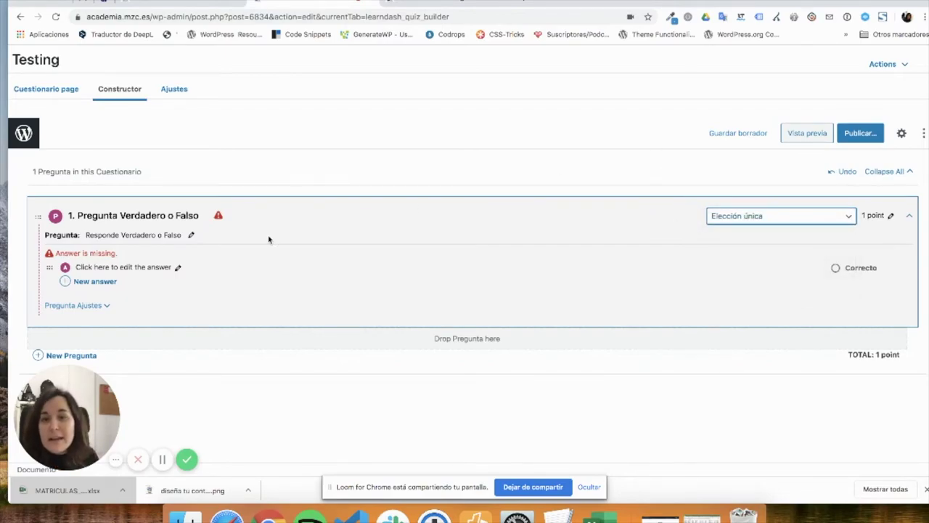
- Enter "Verdadero" as the first answer of the true-or-false question
left_click(179, 272)
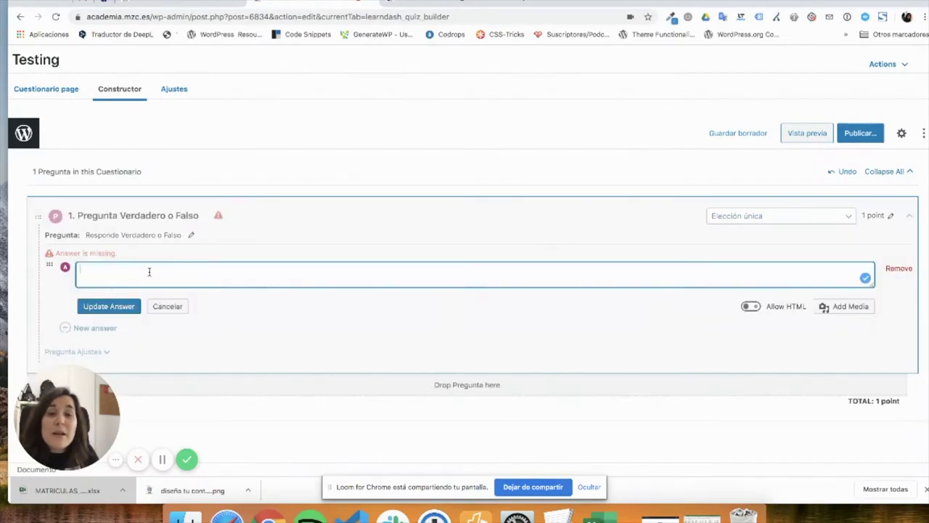
type("Verdad")
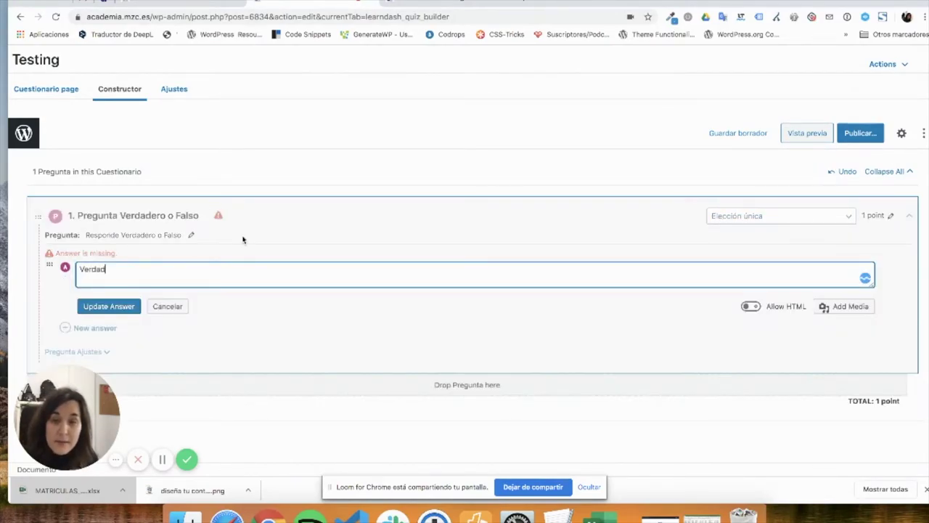
type("ero")
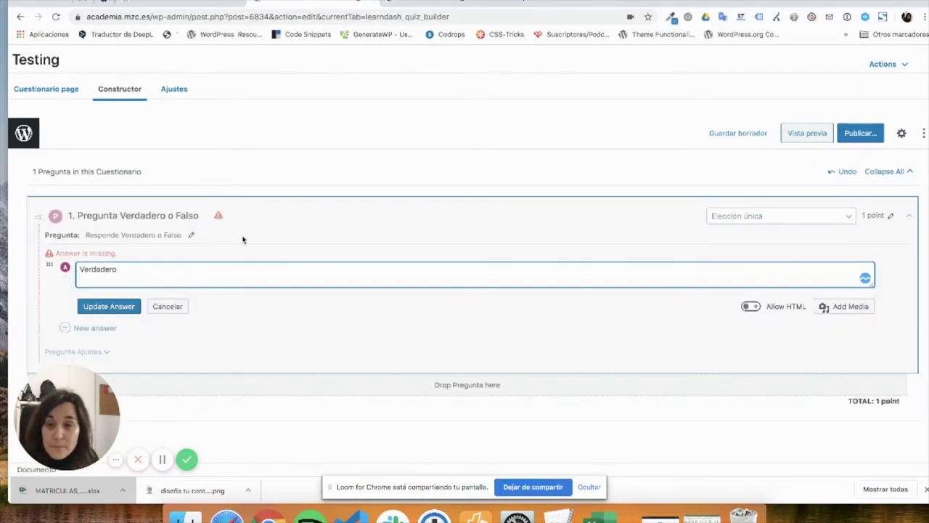
left_click(90, 306)
- Add "Falso" as a second answer and mark Verdadero as the correct one
left_click(91, 269)
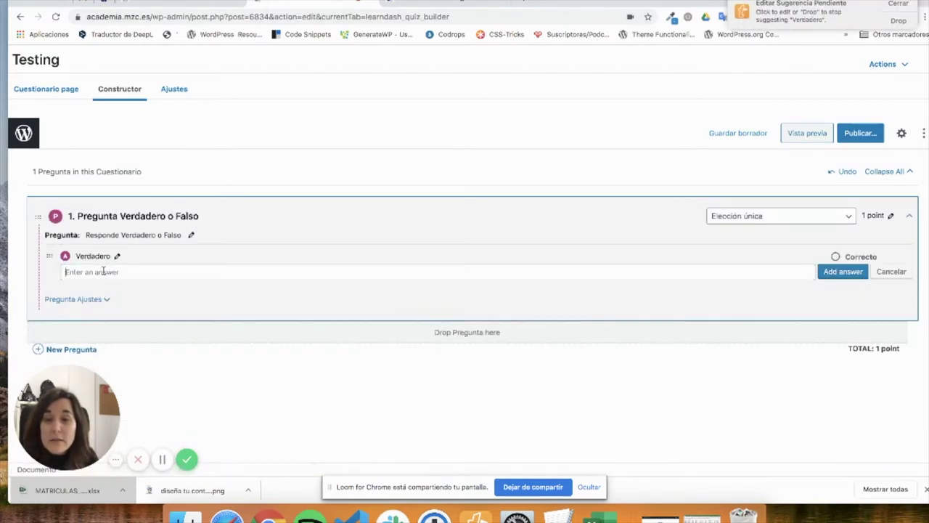
type("Falso")
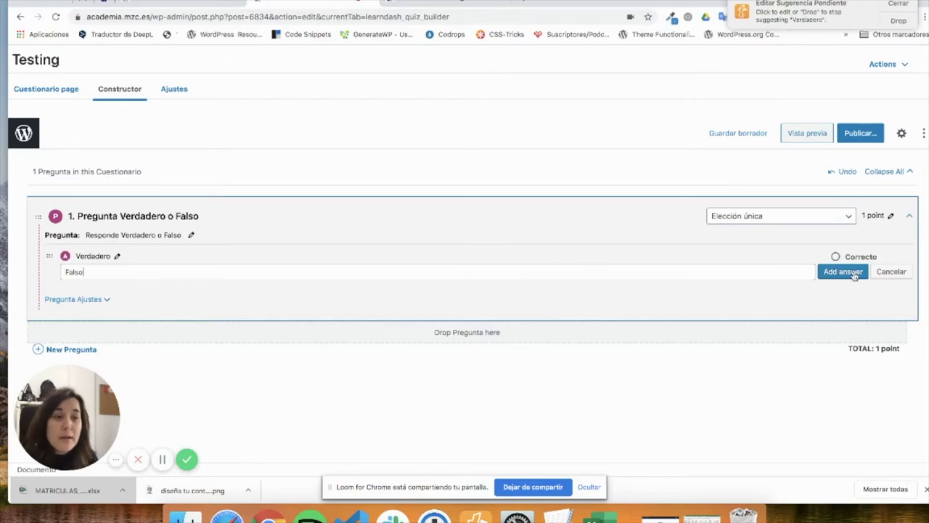
left_click(843, 272)
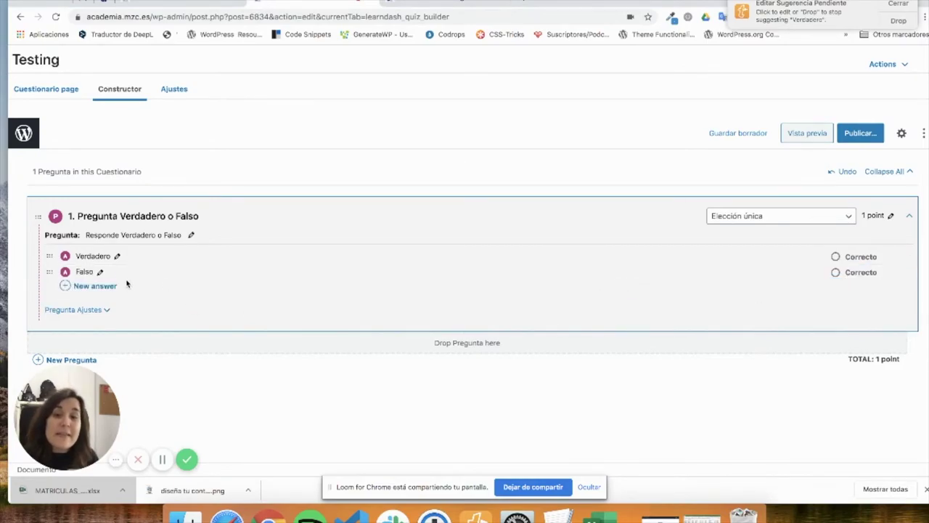
left_click(836, 256)
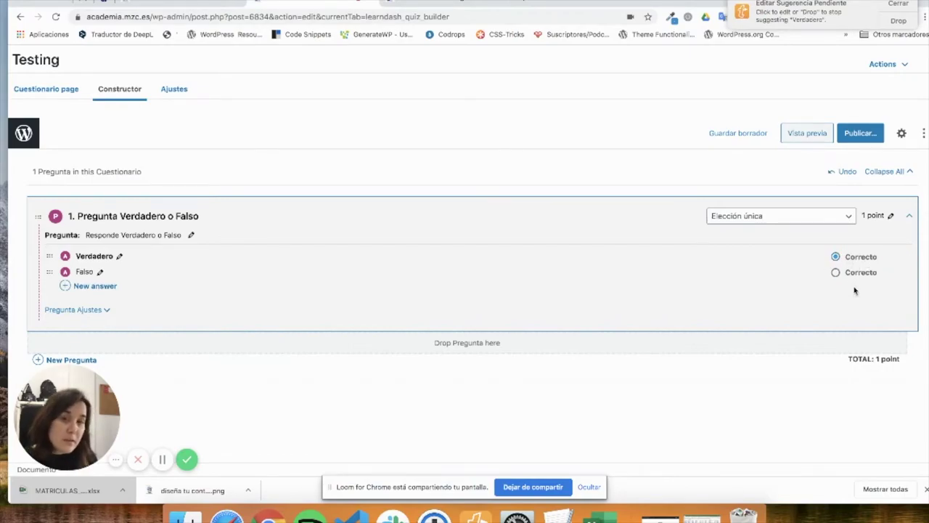
- Open the point value of the true-or-false question for editing
left_click(888, 215)
left_click(762, 215)
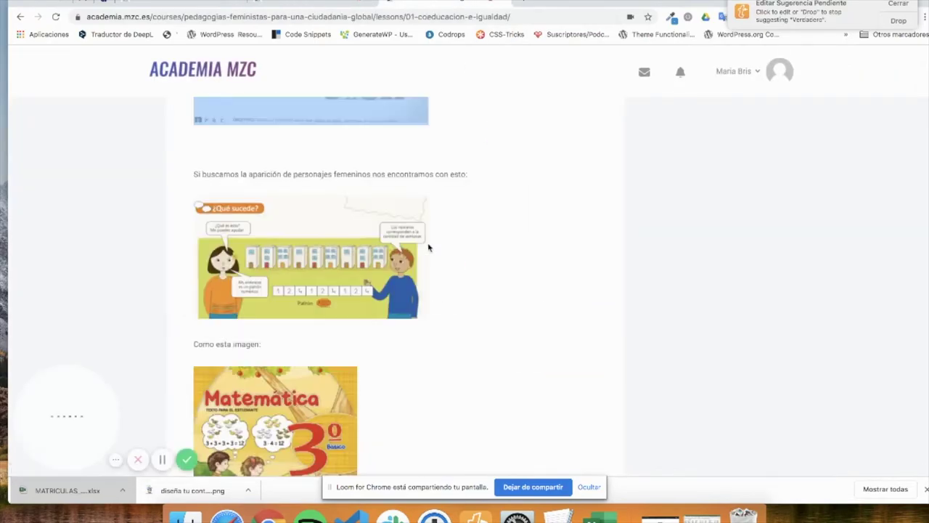
- Examine the Ejercicio Práctico 1 question on the coeducation lesson page, highlighting its text and images, and return to the quiz builder
scroll(428, 249, "up", 6)
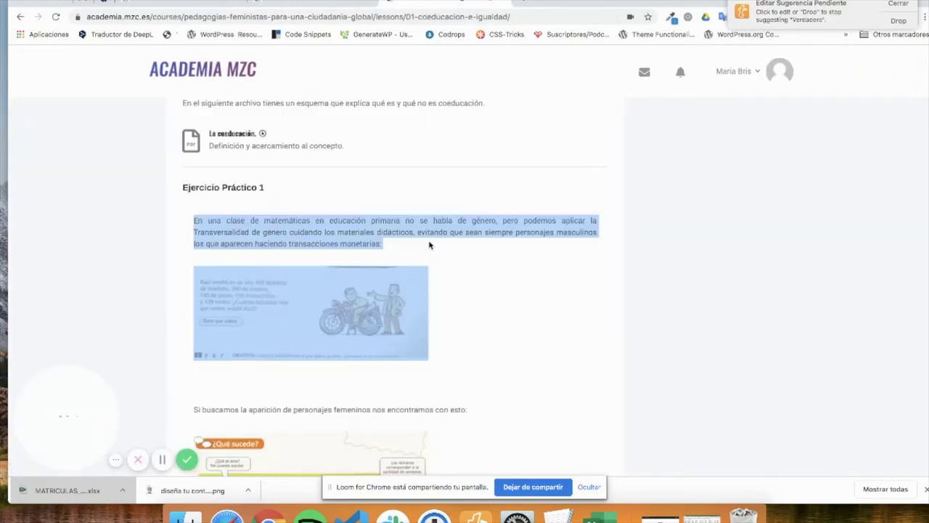
scroll(428, 248, "down", 3)
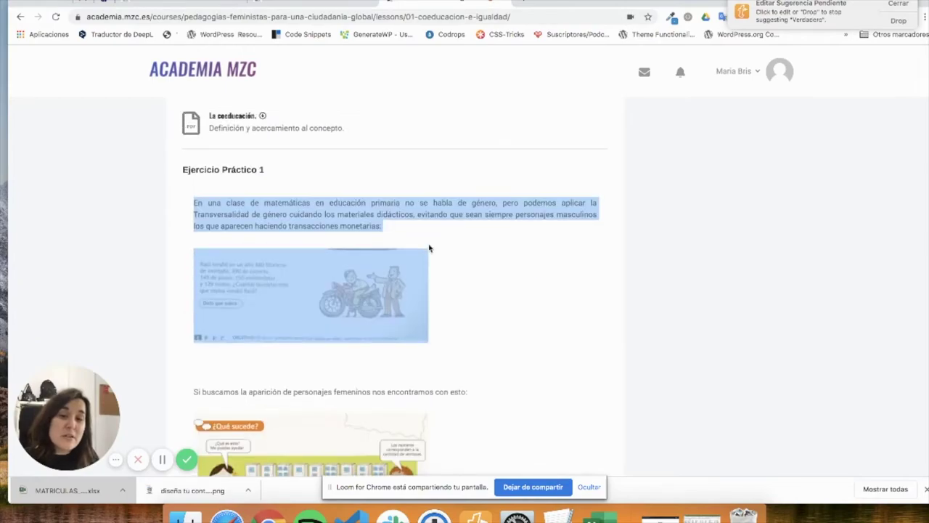
scroll(429, 248, "down", 4)
scroll(432, 247, "down", 5)
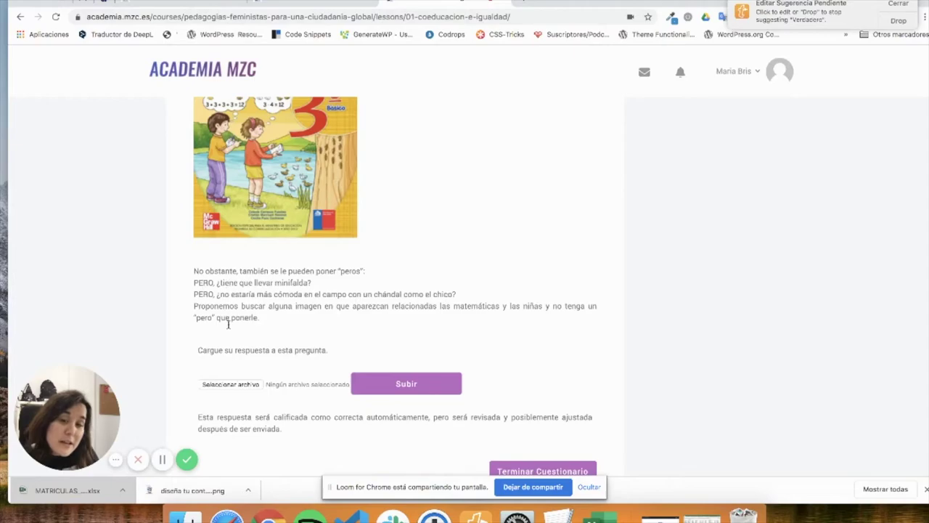
left_click_drag(363, 351, 221, 167)
scroll(232, 183, "up", 14)
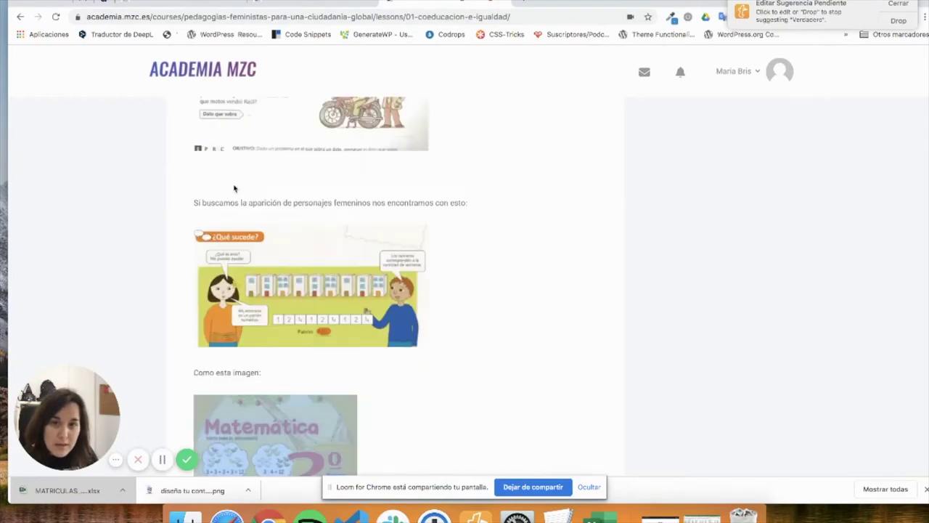
left_click(194, 373, "shift")
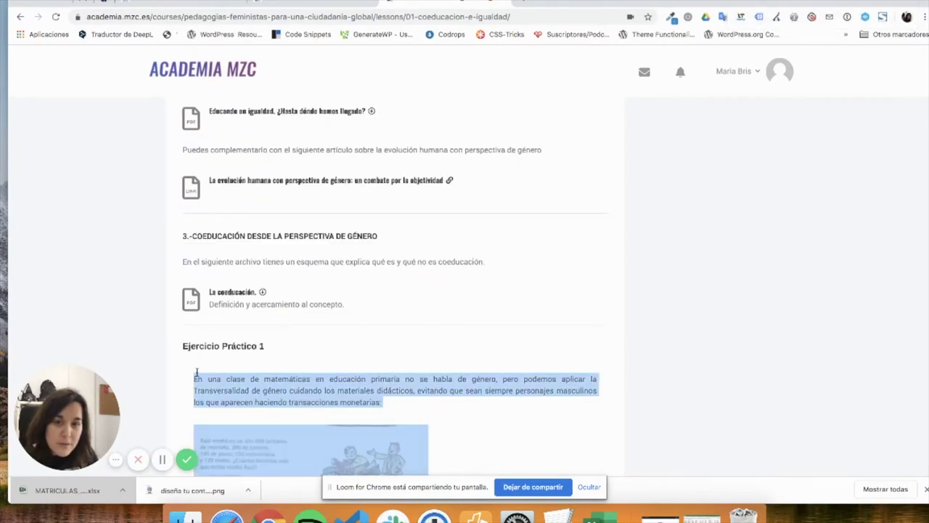
scroll(305, 290, "down", 3)
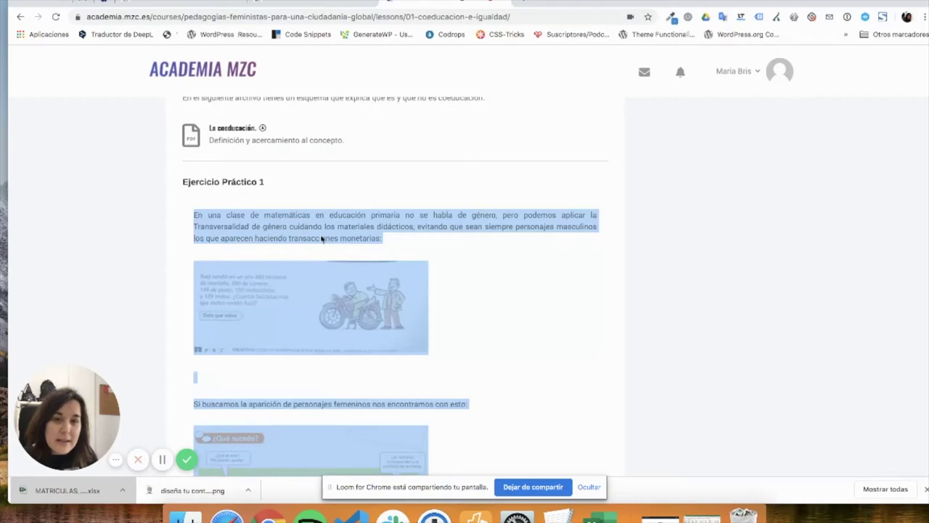
left_click(307, 3)
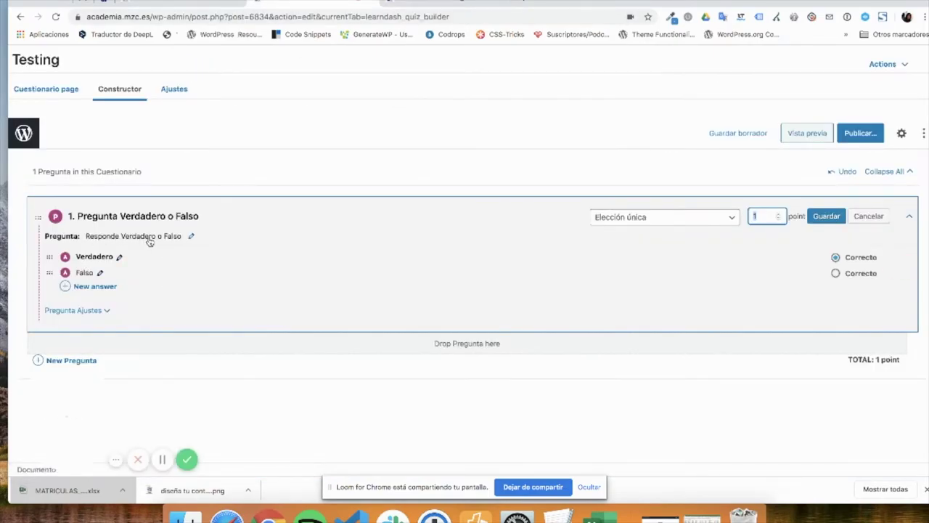
- Examine the rest of Ejercicio Práctico 1, its file upload area and Ejercicio Práctico 2 on the coeducation lesson page, and return to the quiz builder
left_click(458, 3)
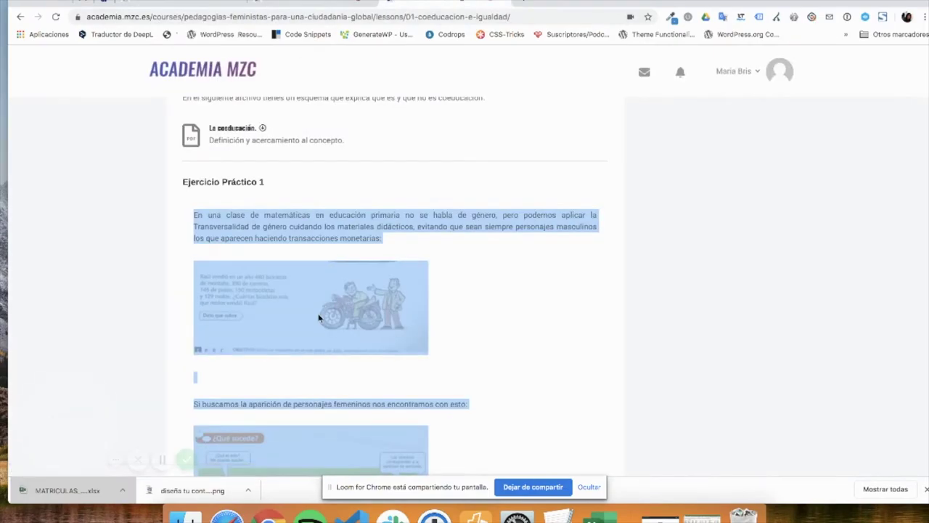
scroll(323, 323, "down", 4)
scroll(370, 324, "down", 3)
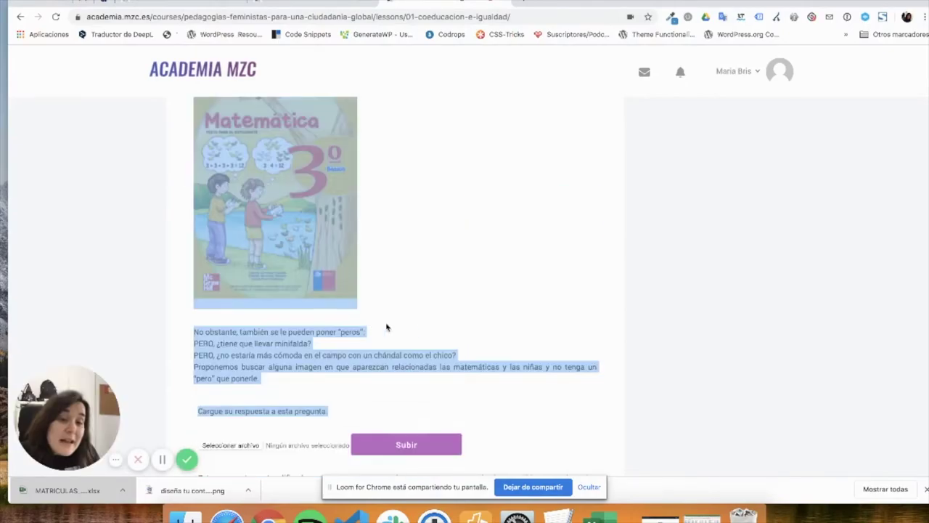
scroll(438, 310, "down", 5)
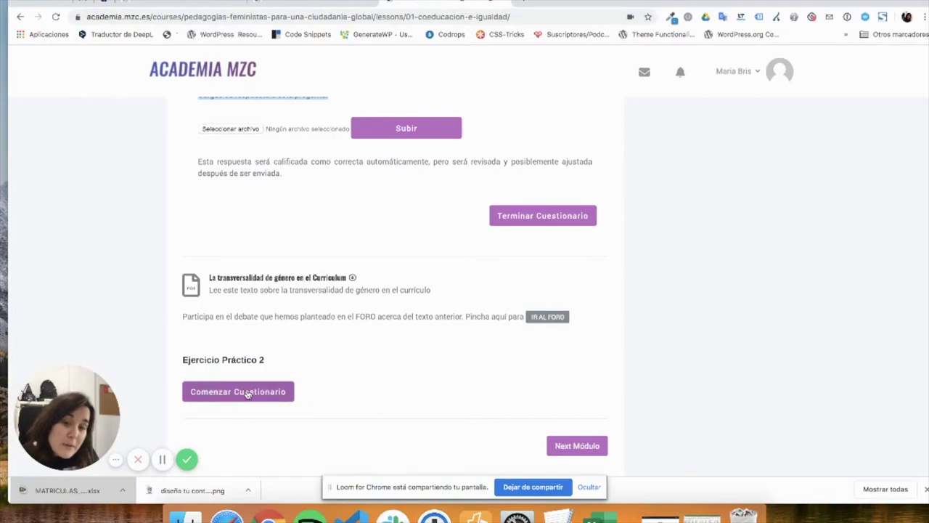
left_click(314, 4)
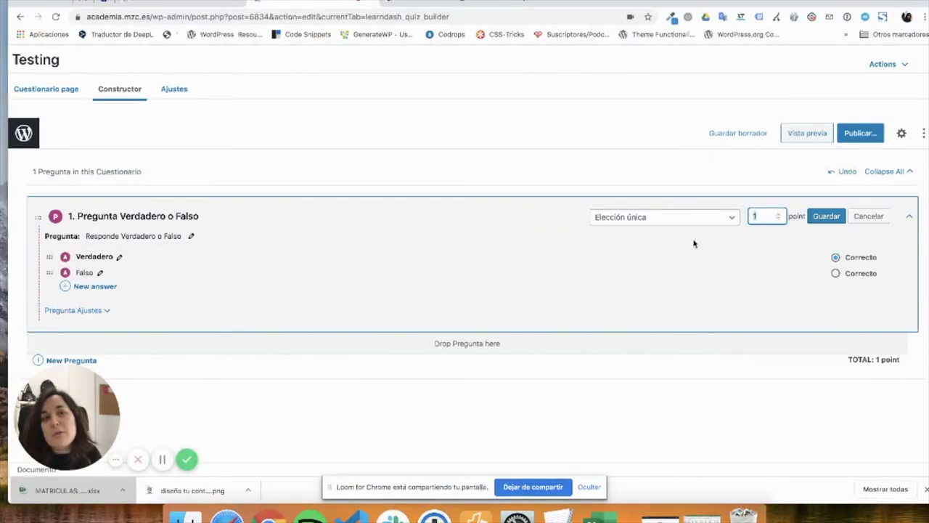
left_click(420, 4)
scroll(323, 233, "up", 5)
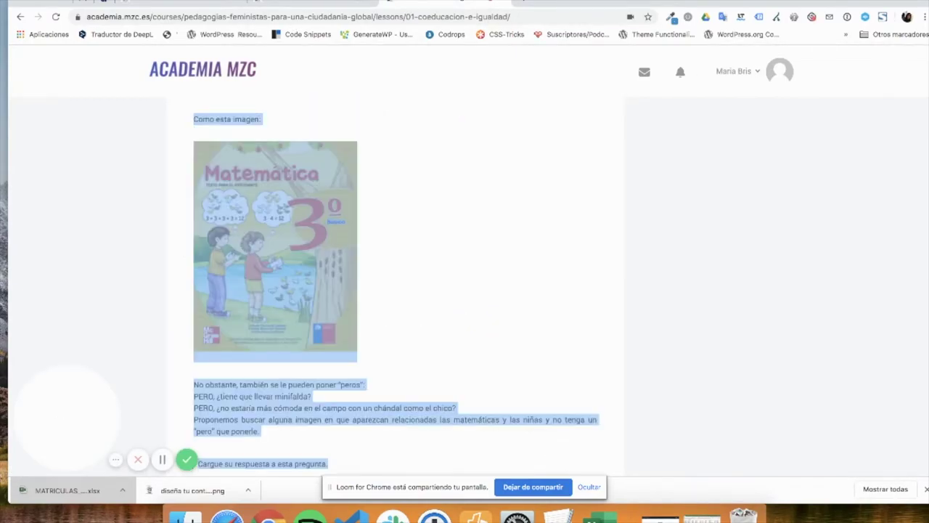
left_click(304, 3)
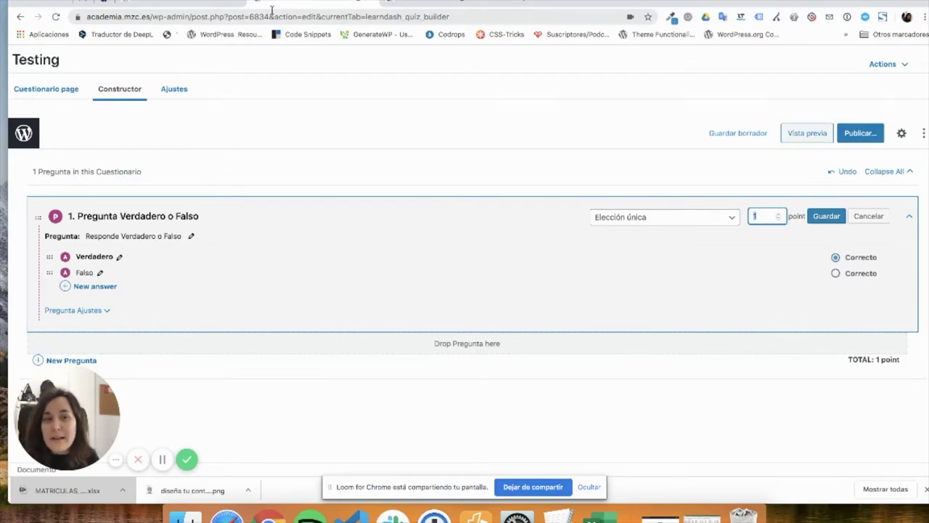
- Change the question's type to Opción múltiple and mark both Verdadero and Falso as correct
left_click(645, 225)
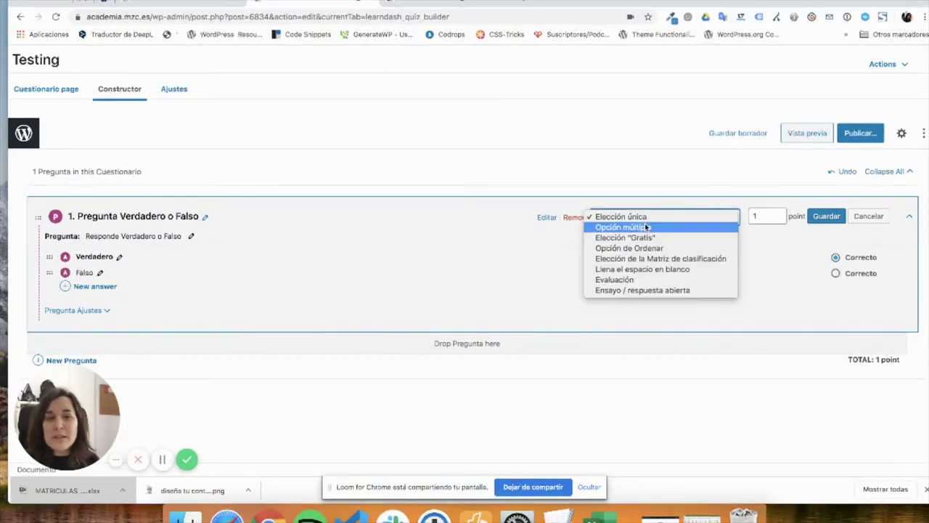
left_click(645, 228)
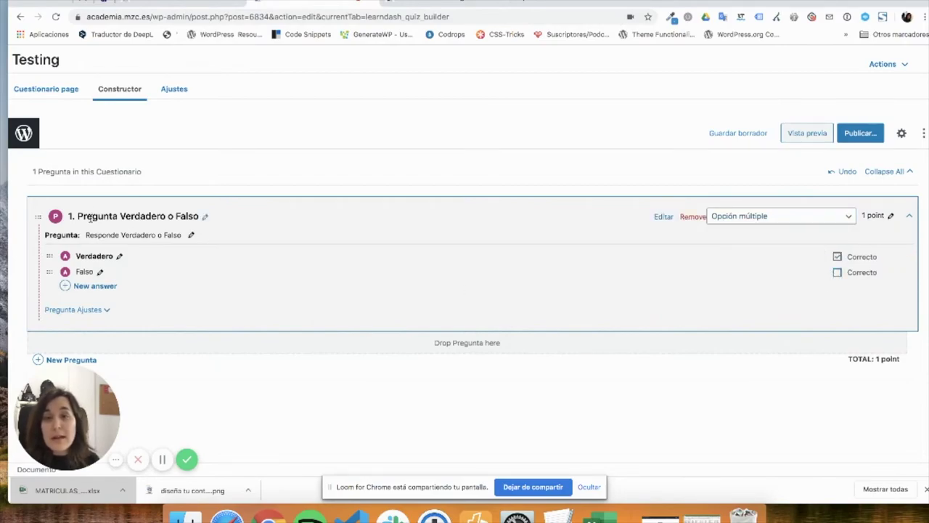
left_click(838, 273)
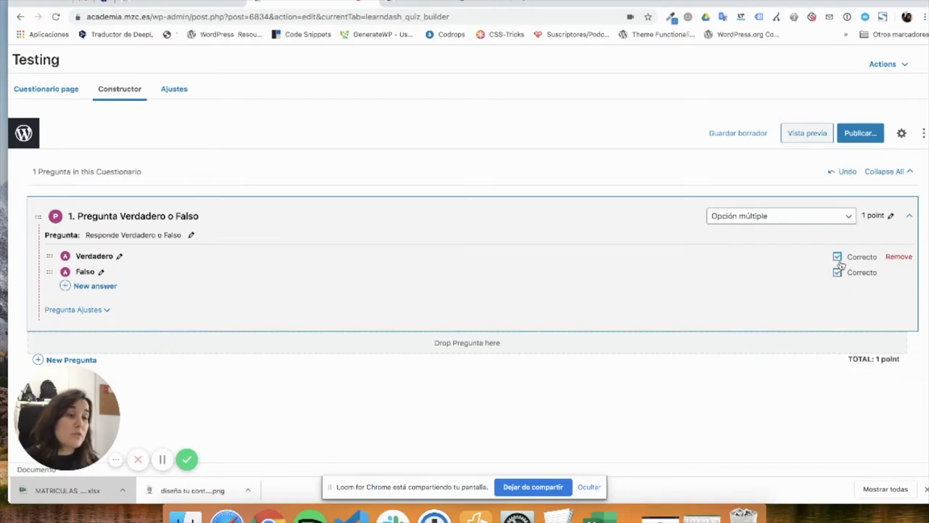
left_click(837, 257)
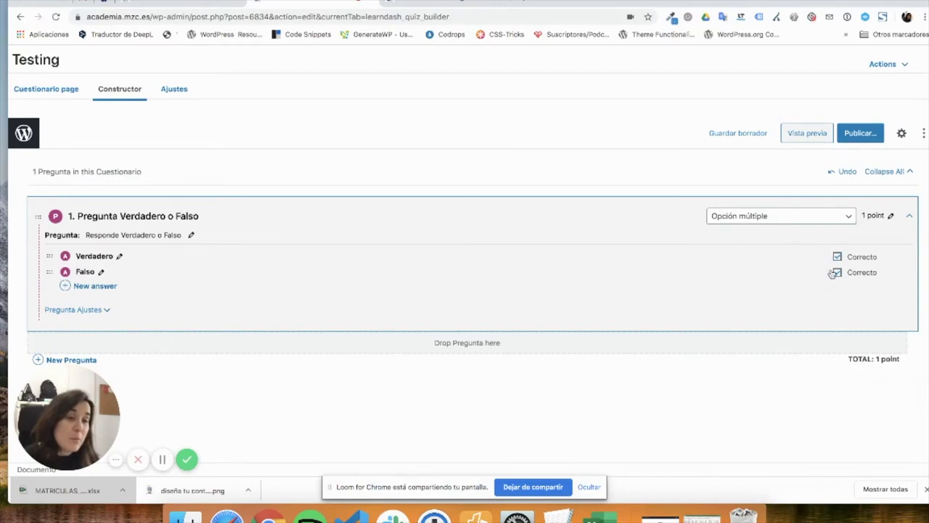
- Try the Elección "Gratis" and Opción de Ordenar question types, opening the empty ordering answer and cancelling its editing
left_click(808, 222)
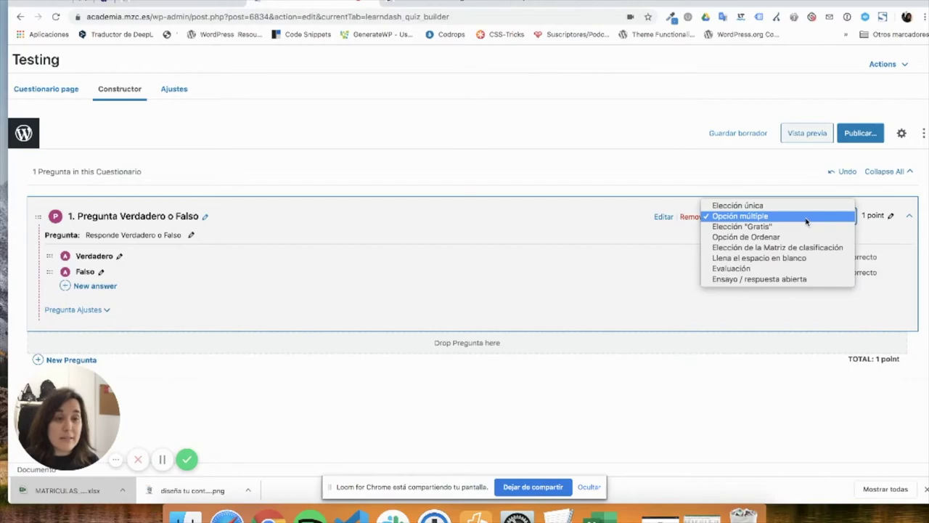
left_click(799, 226)
left_click(805, 220)
left_click(805, 228)
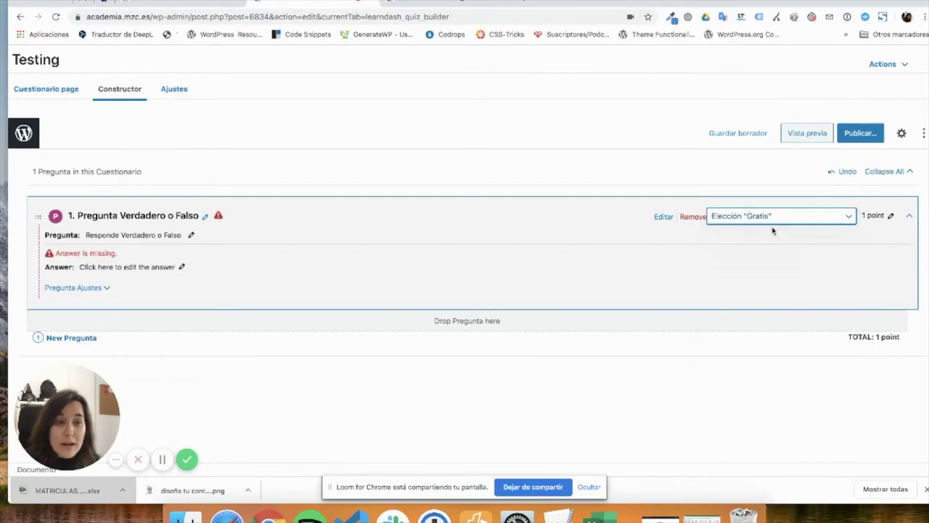
left_click(201, 267)
left_click(177, 282)
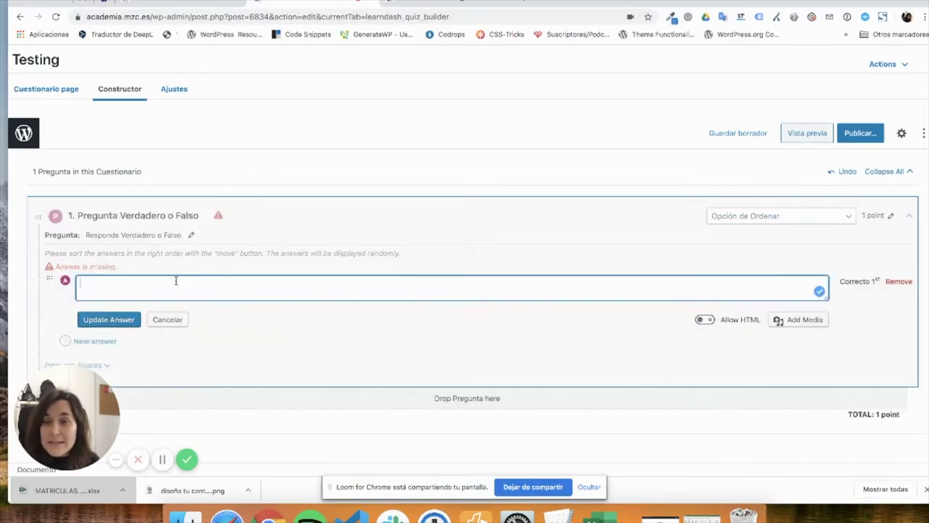
left_click(167, 321)
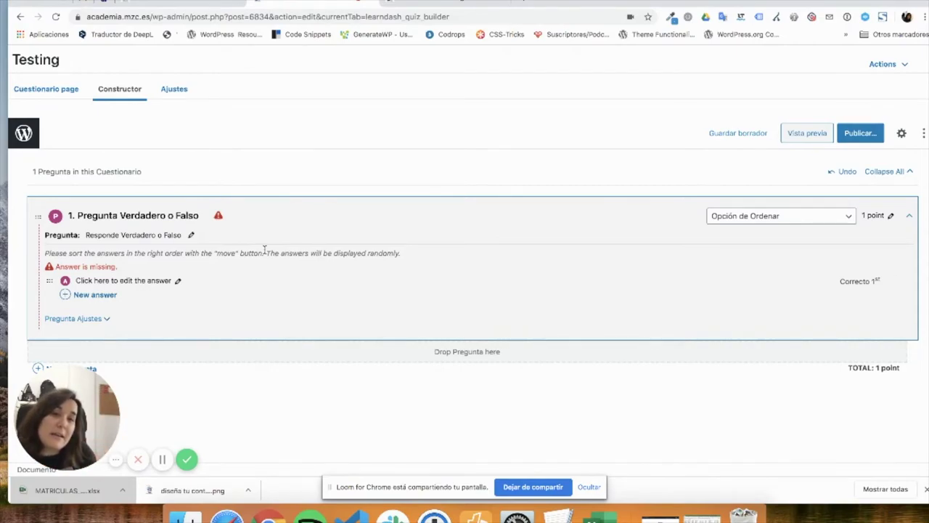
- Try the question types Elección de la Matriz de clasificación and Llena el espacio en blanco
left_click(745, 216)
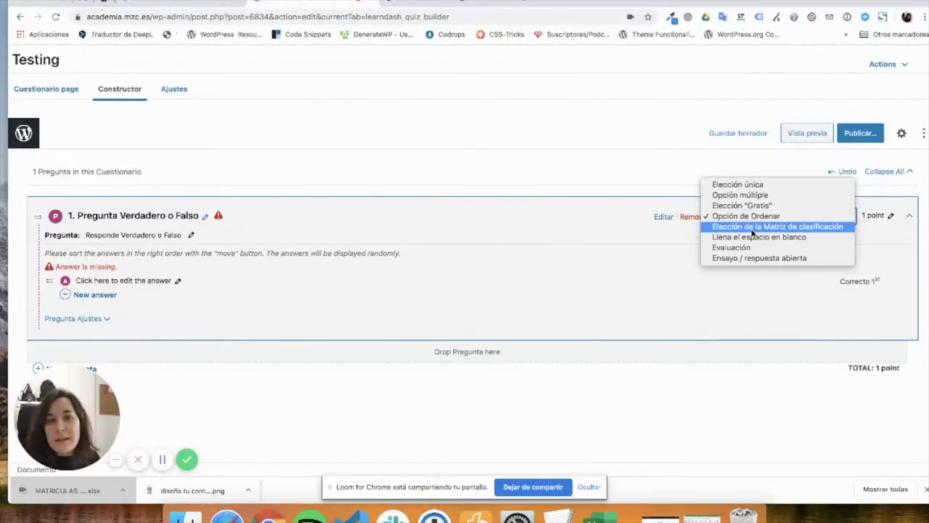
left_click(753, 228)
left_click(753, 221)
left_click(753, 228)
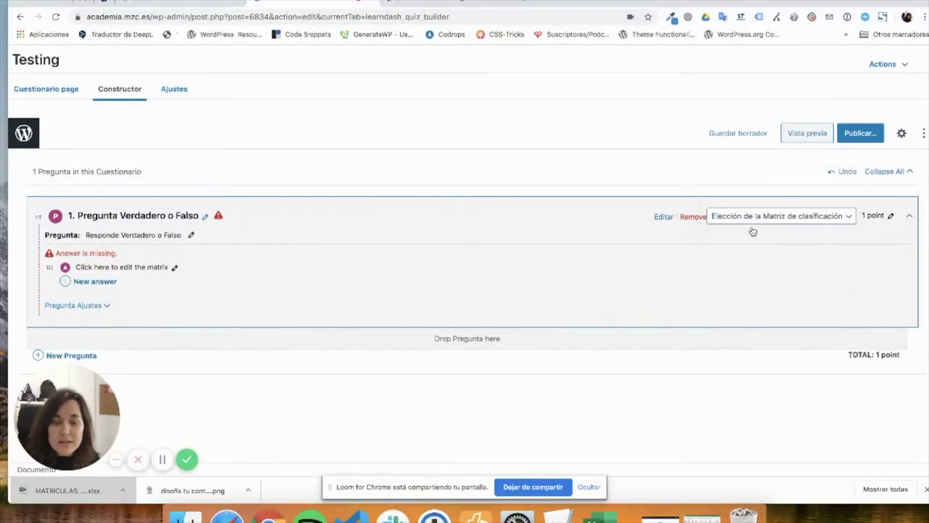
left_click(756, 218)
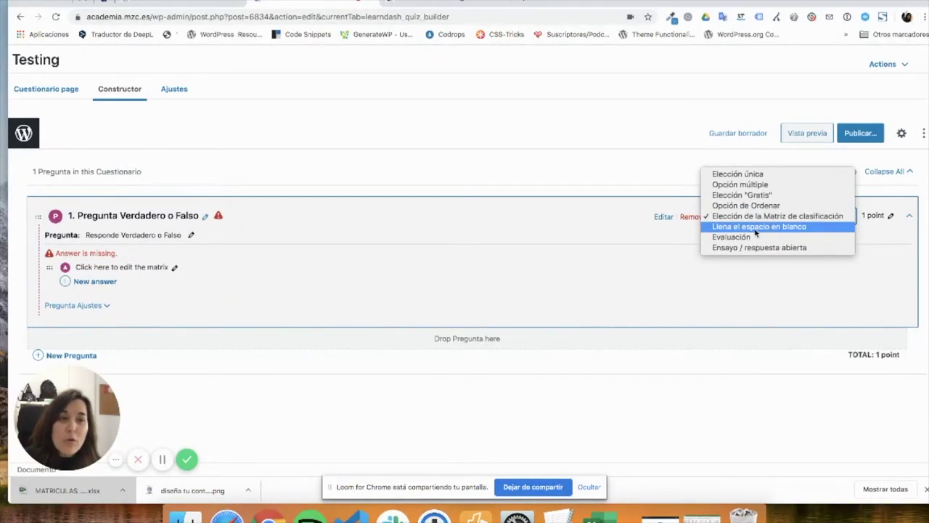
left_click(756, 227)
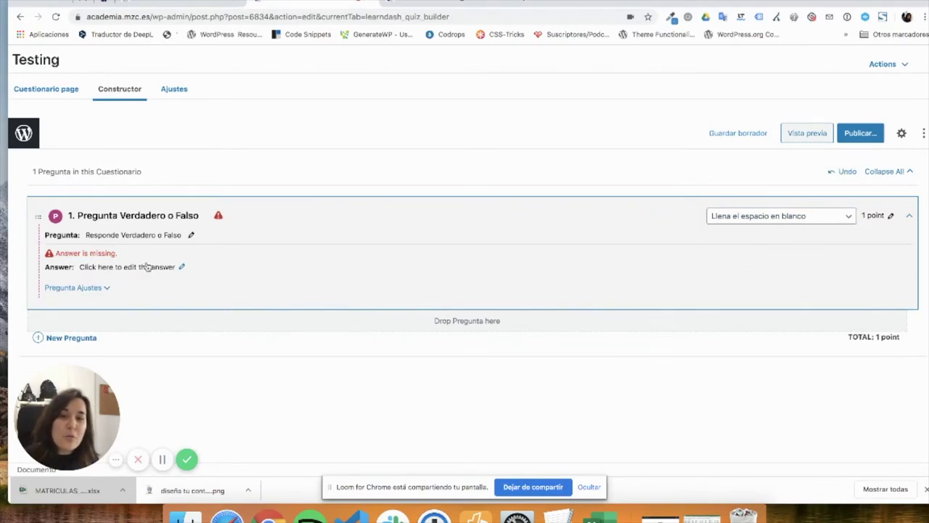
- Set the question type to Evaluación and enter the sample assessment "Less true { [1] [2] [3] [4] [5] } More true" as its answer
left_click(742, 216)
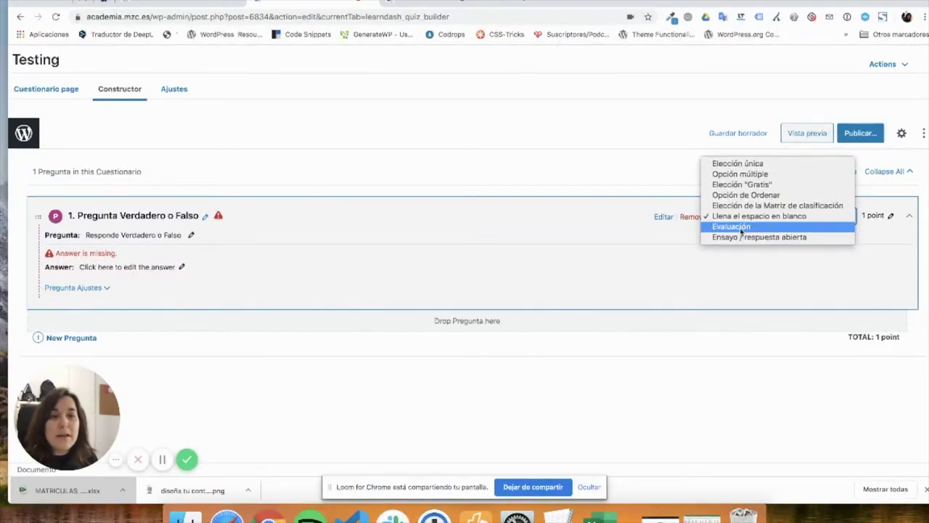
left_click(741, 226)
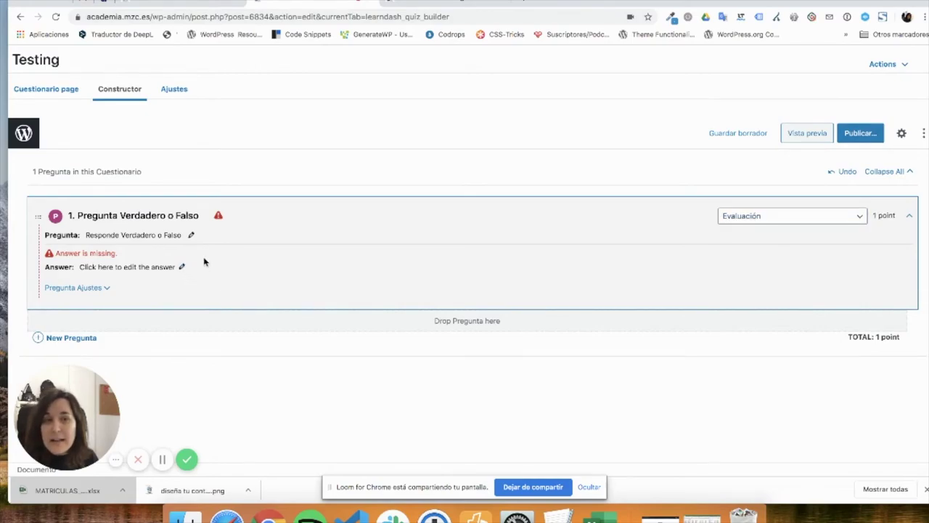
left_click(176, 275)
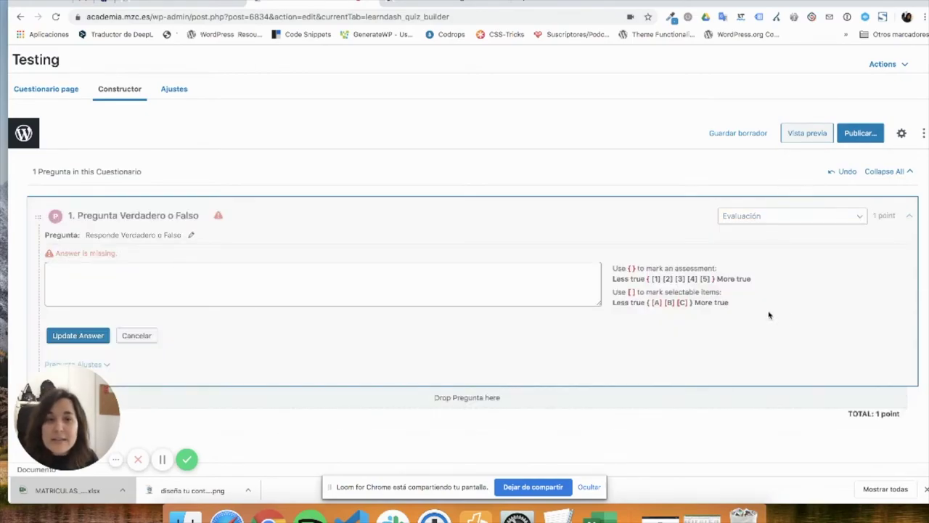
left_click_drag(613, 282, 759, 283)
left_click_drag(231, 288, 231, 287)
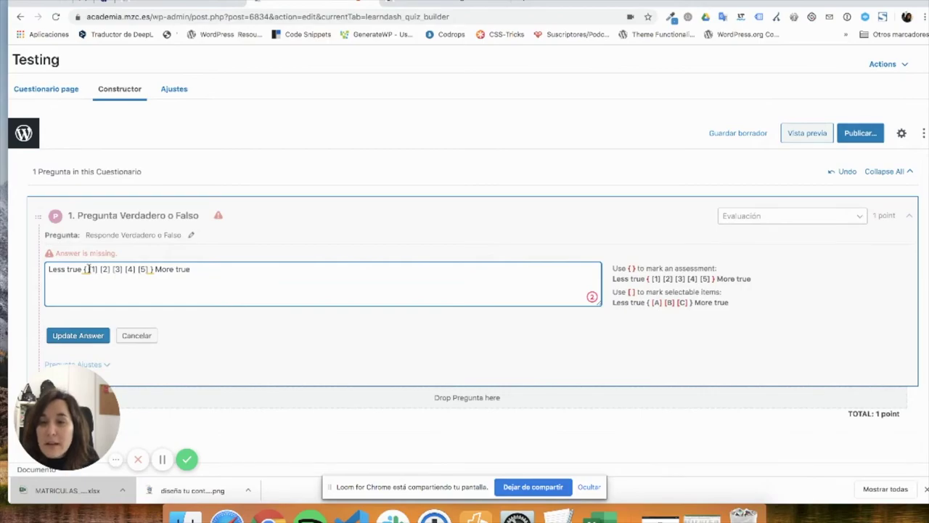
- Extend the assessment scale in the answer with the bracketed values 6, 7, 8, 9 and 10
left_click_drag(152, 268, 89, 269)
key("ctrl+c")
left_click(150, 269)
key("ctrl+v")
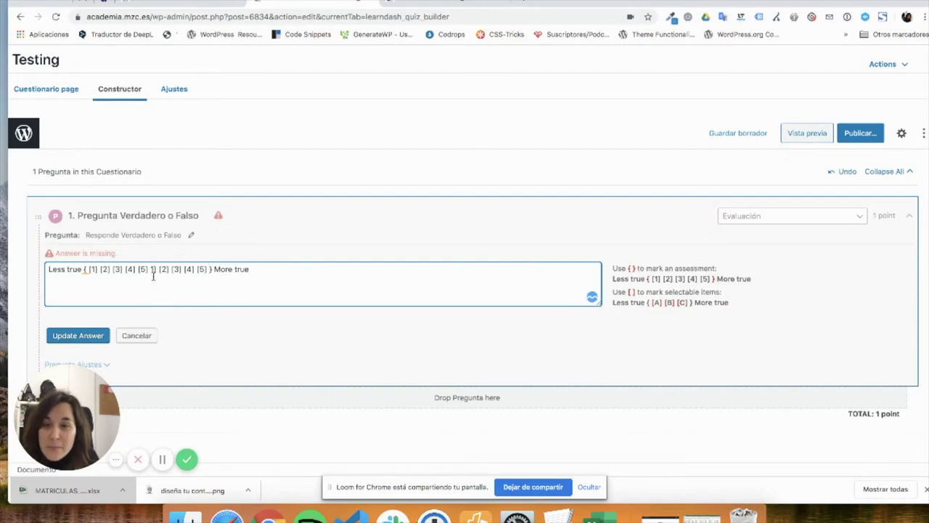
type("[")
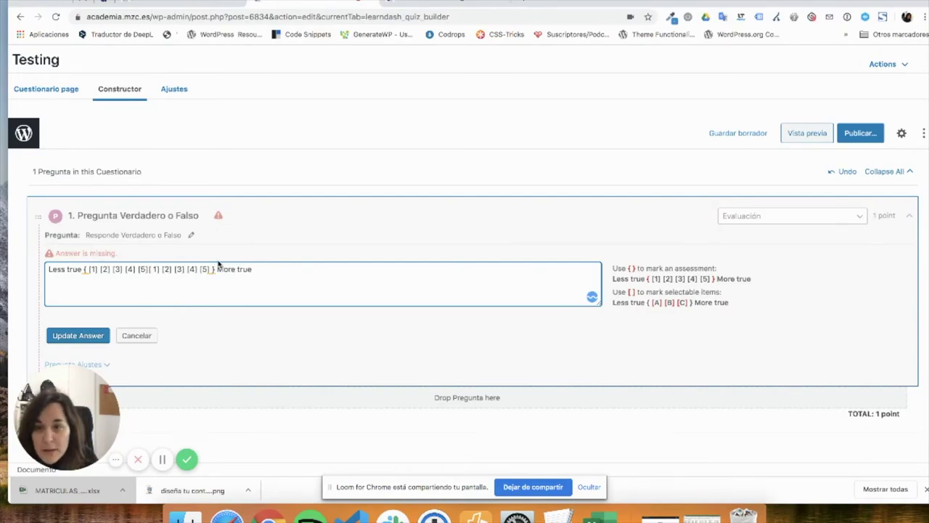
key("shift+Right")
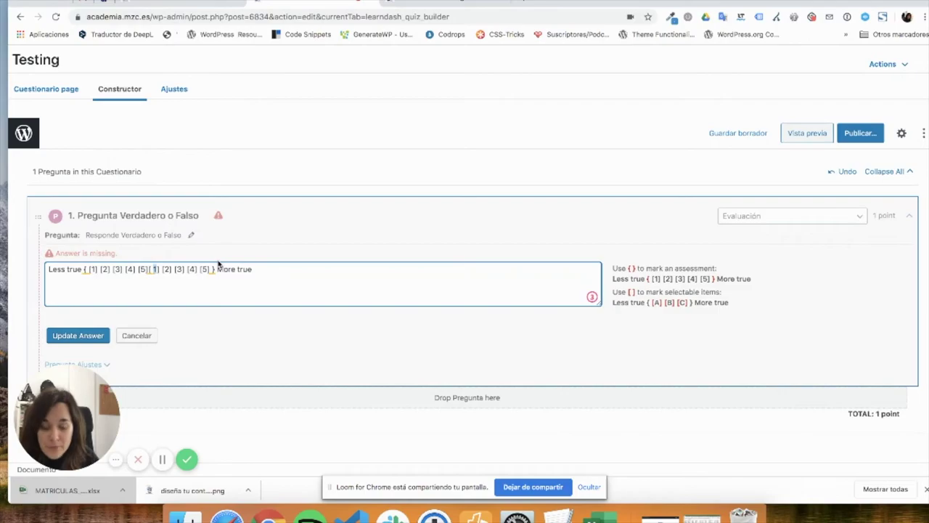
type("6")
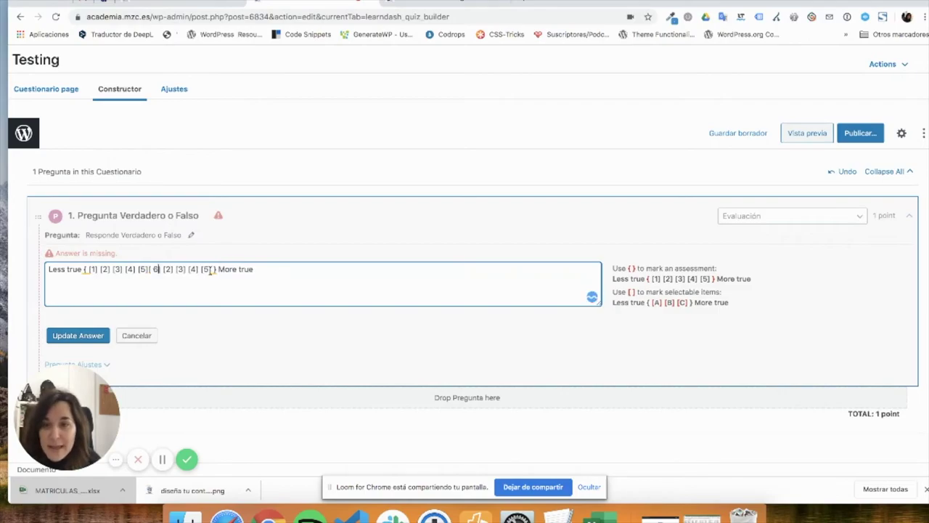
double_click(167, 268)
type("7")
double_click(181, 269)
type("8")
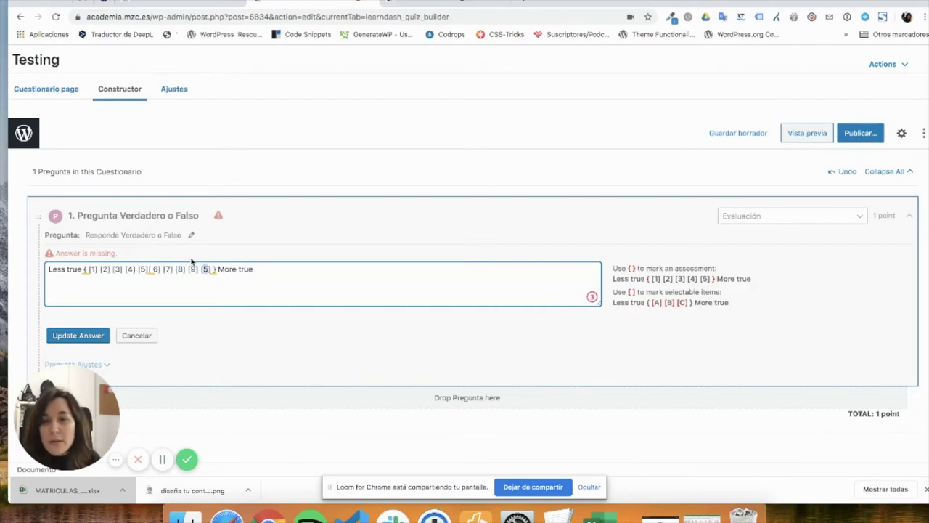
type("10")
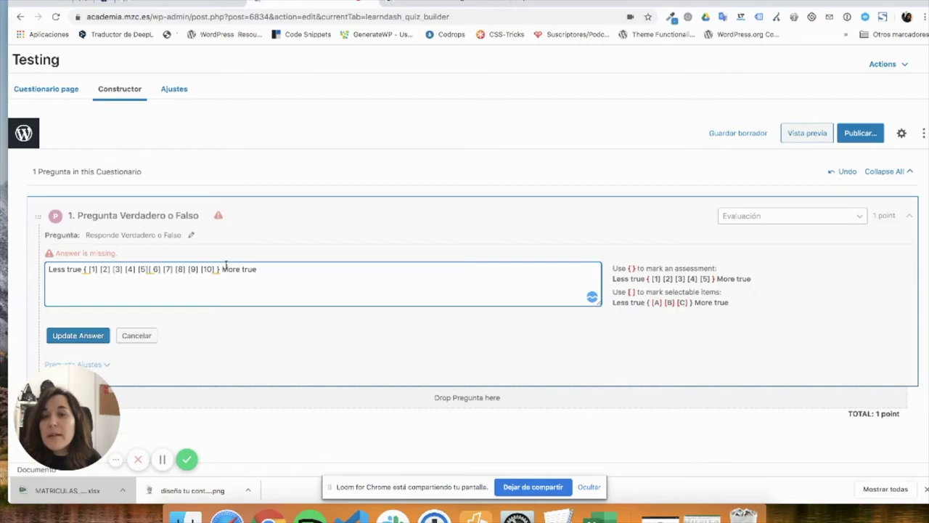
- Remove the "Less true" and "More true" labels around the assessment scale and close the answer editor
left_click_drag(85, 268, 222, 268)
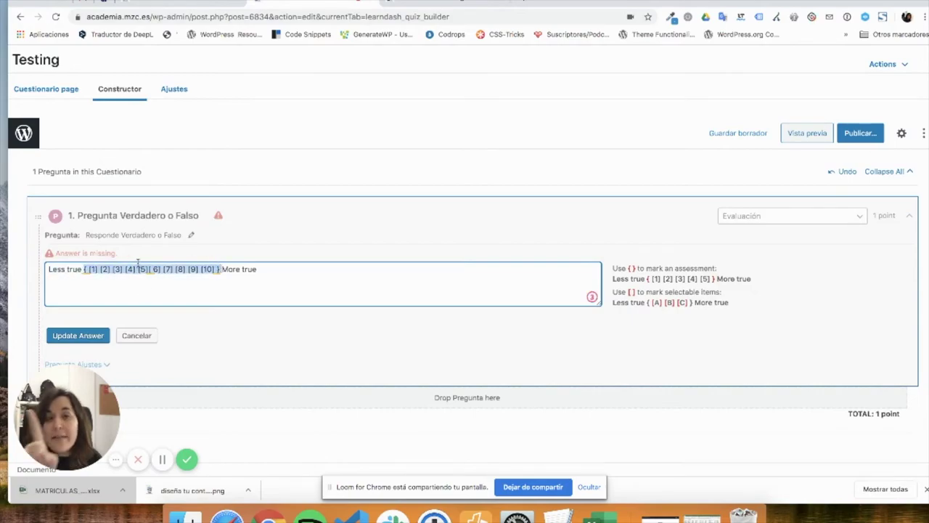
left_click(80, 268)
left_click_drag(84, 269, 46, 269)
left_click_drag(257, 269, 222, 270)
key("BackSpace")
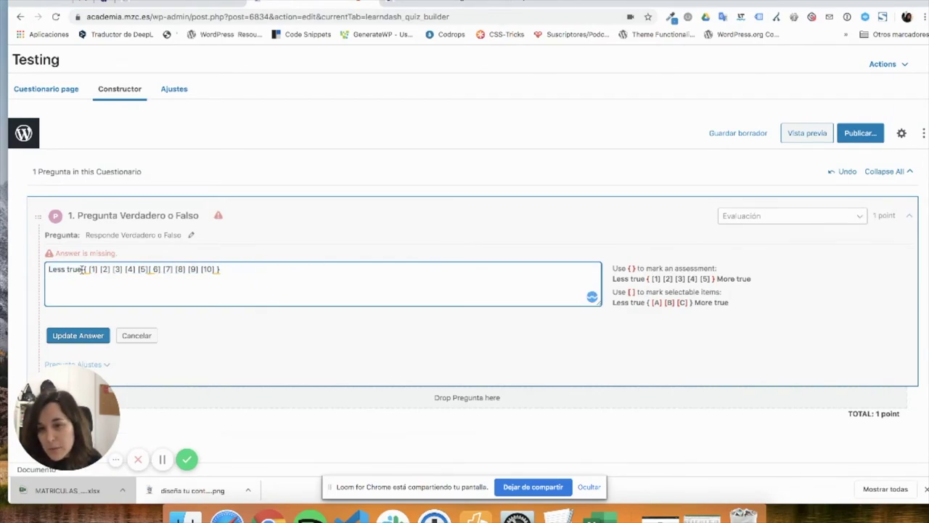
left_click_drag(82, 269, 45, 269)
key("BackSpace")
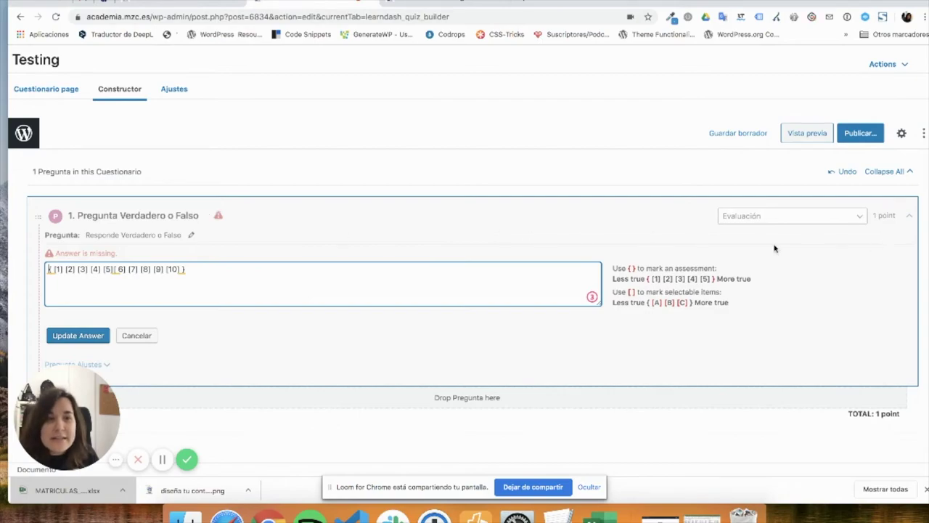
left_click(142, 337)
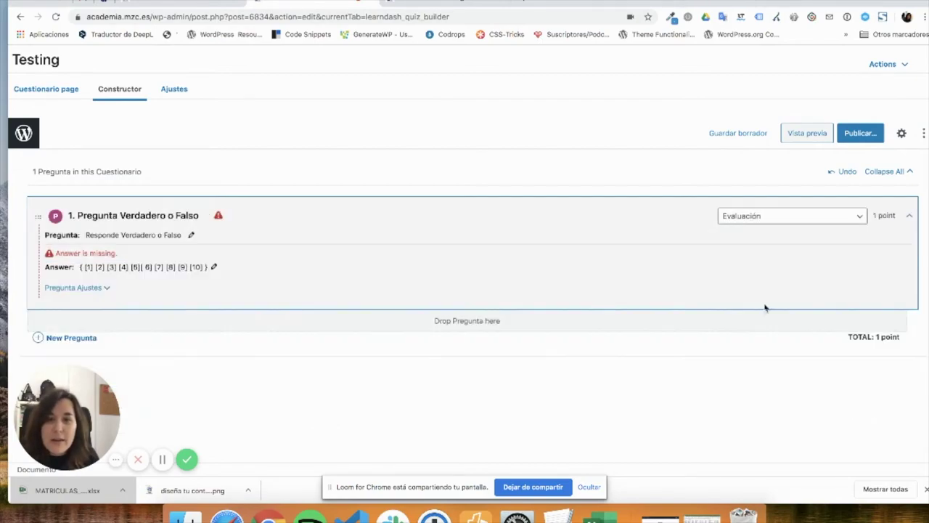
- Check the file-upload question in the 01 Coeducación e igualdad lesson and set the quiz question's type to Ensayo / respuesta abierta
left_click(778, 216)
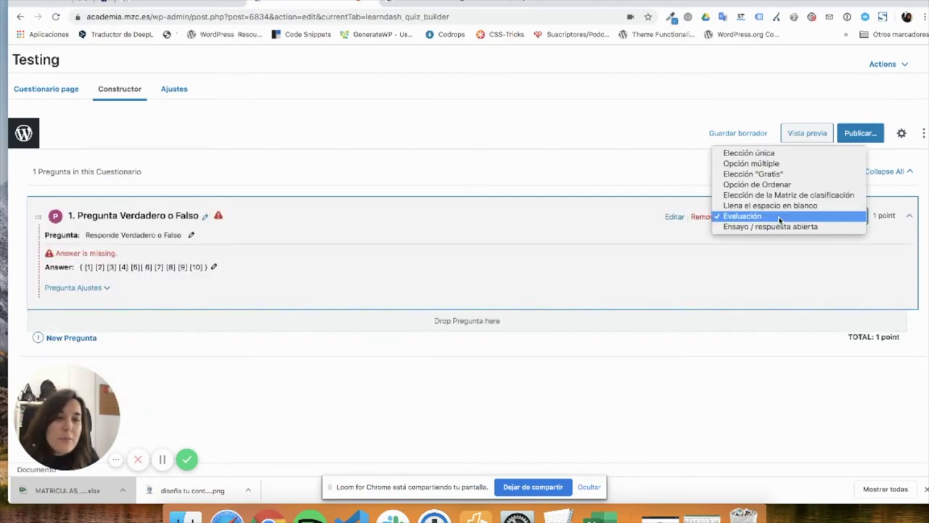
left_click(465, 4)
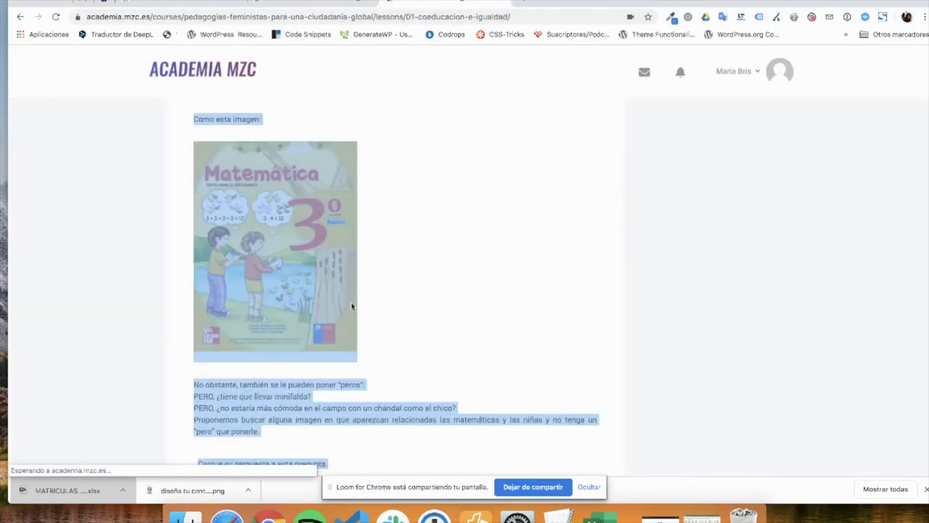
scroll(352, 306, "down", 3)
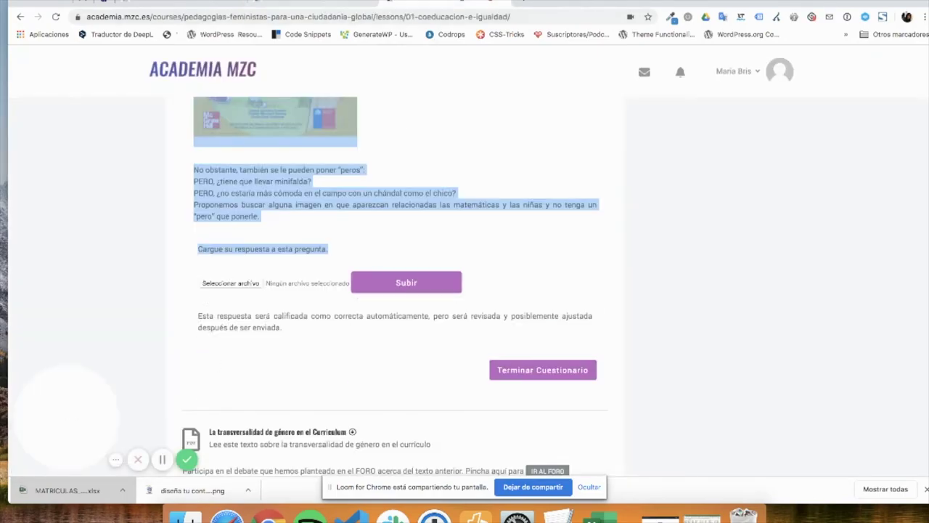
left_click(314, 3)
left_click(752, 216)
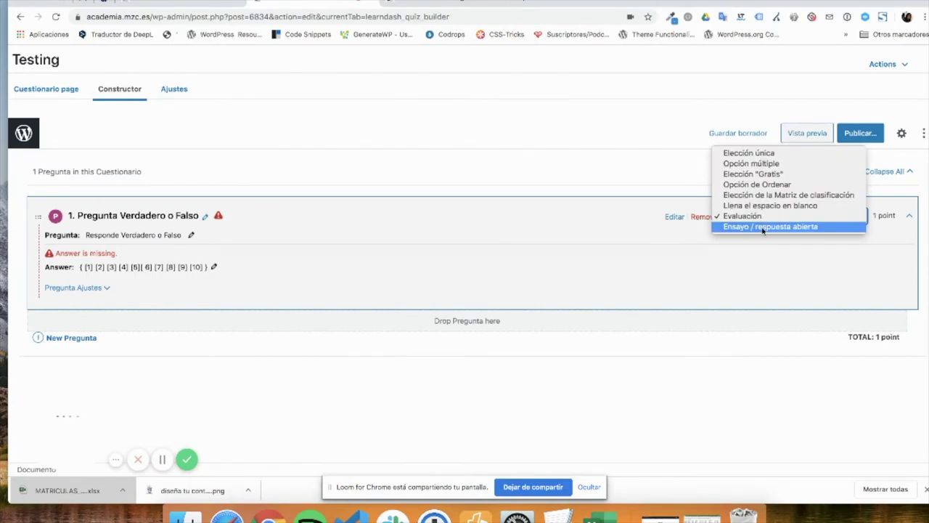
left_click(763, 227)
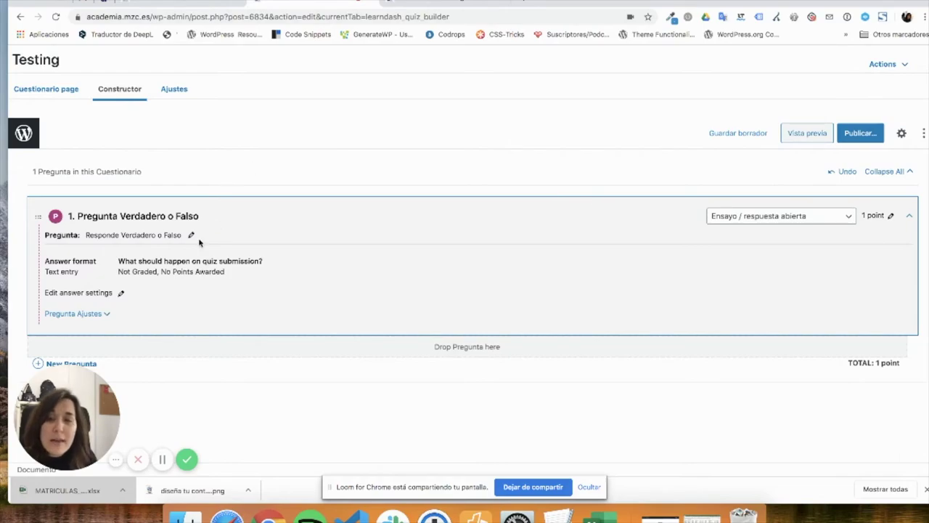
- Set the essay question's answer format to File upload and compare it with the upload question in the sample lesson
left_click(121, 294)
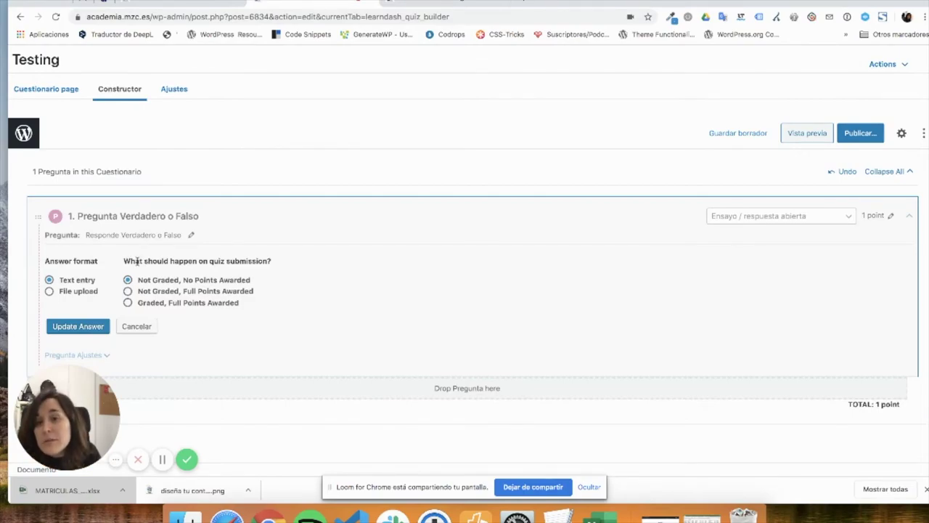
left_click(69, 292)
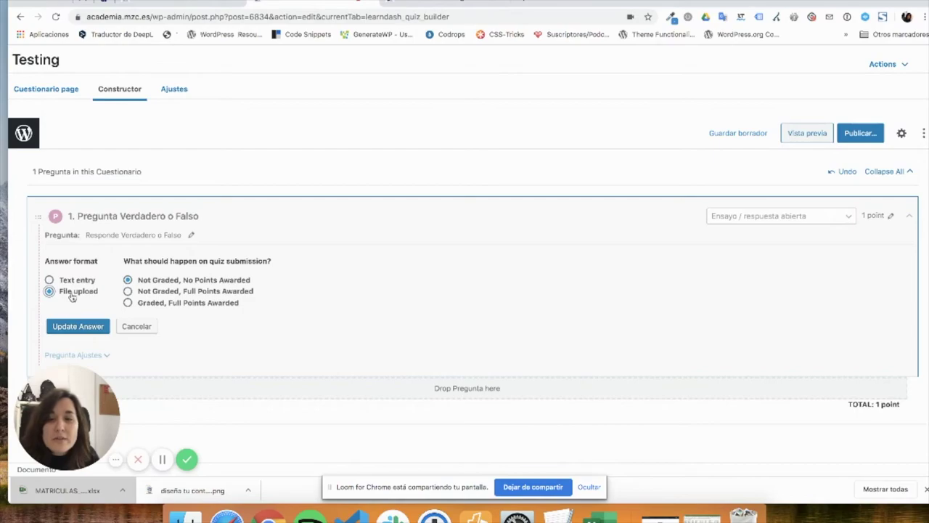
left_click(451, 8)
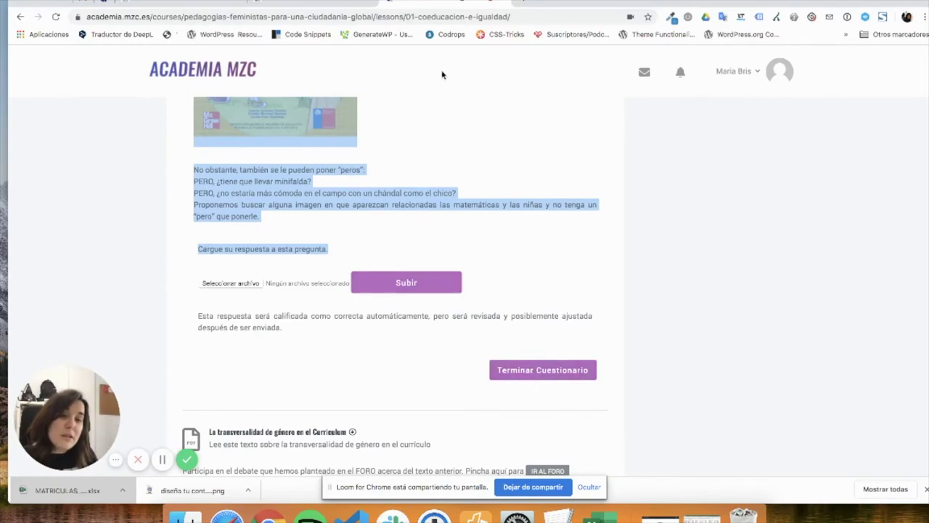
- Examine the three shortcodes listed for the Testing quiz in the Cuestionarios list
left_click(300, 2)
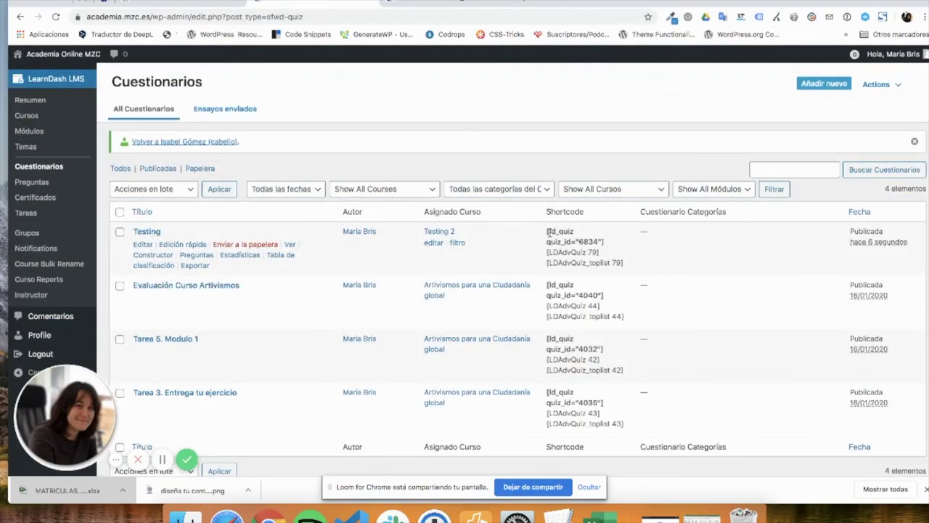
left_click_drag(548, 231, 606, 247)
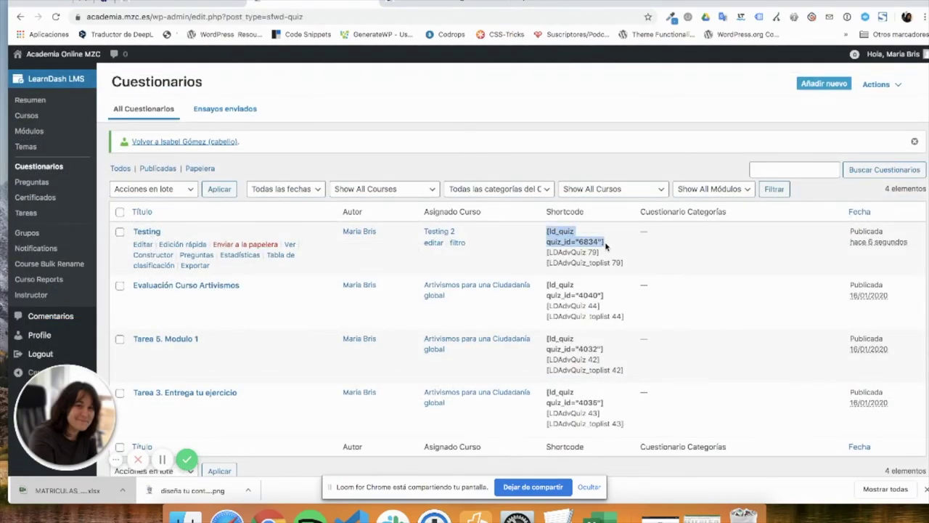
left_click_drag(549, 253, 612, 256)
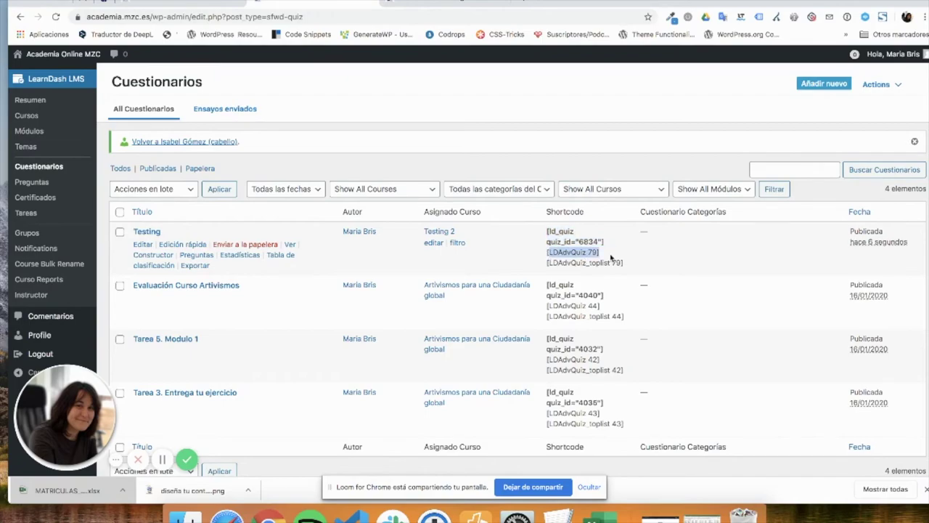
left_click_drag(546, 263, 633, 267)
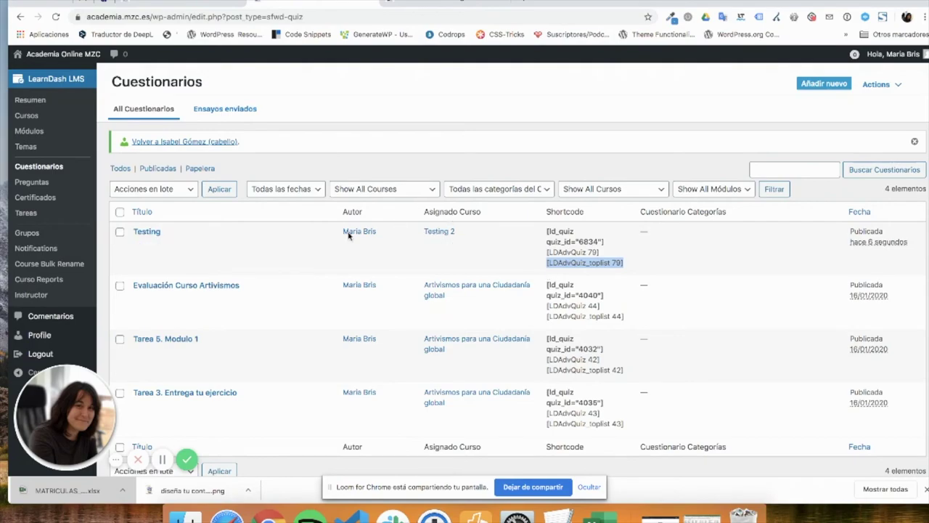
- Open the 01. Testeando module for editing and place the cursor in the empty block at the end of its content
left_click(31, 134)
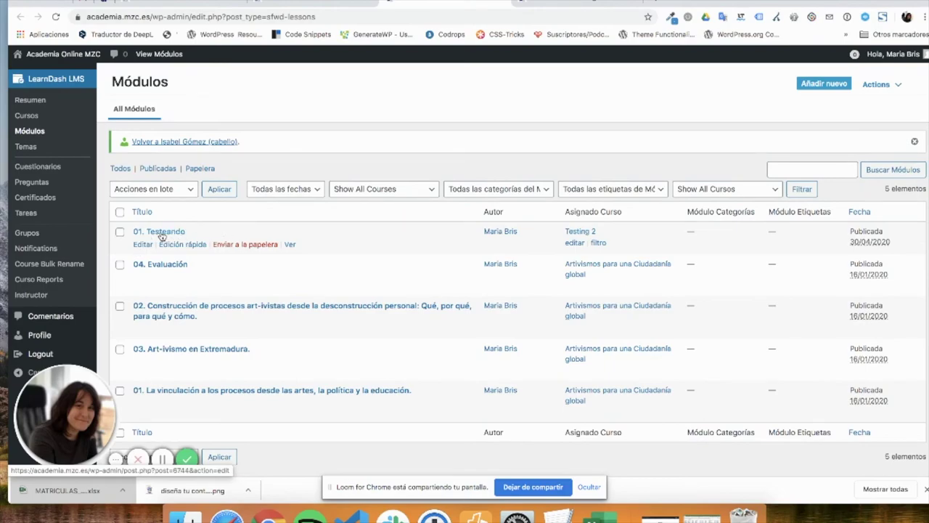
left_click(162, 234)
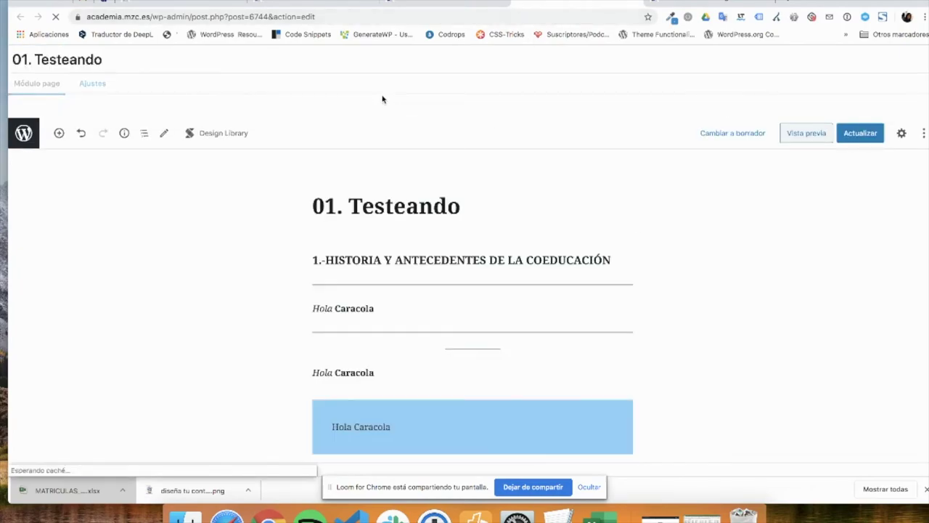
scroll(366, 317, "down", 2)
scroll(364, 316, "down", 2)
scroll(365, 317, "up", 4)
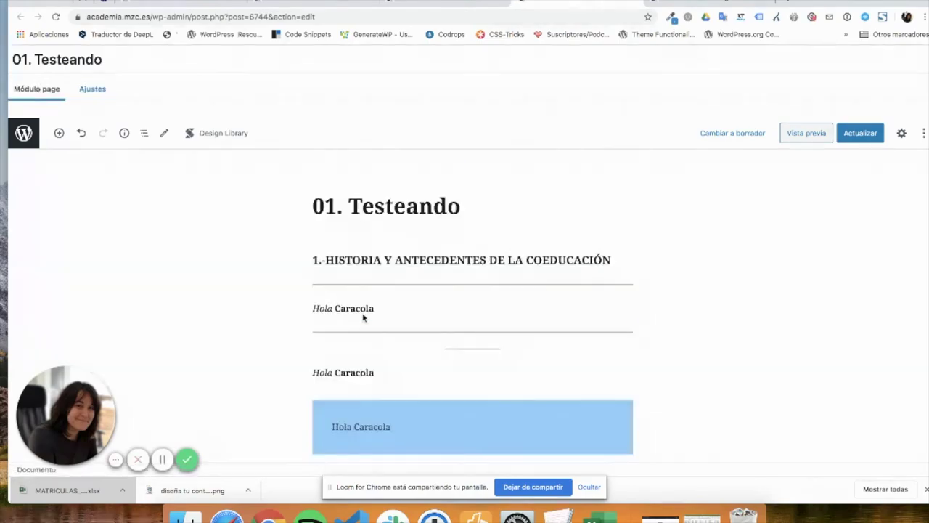
scroll(363, 314, "down", 4)
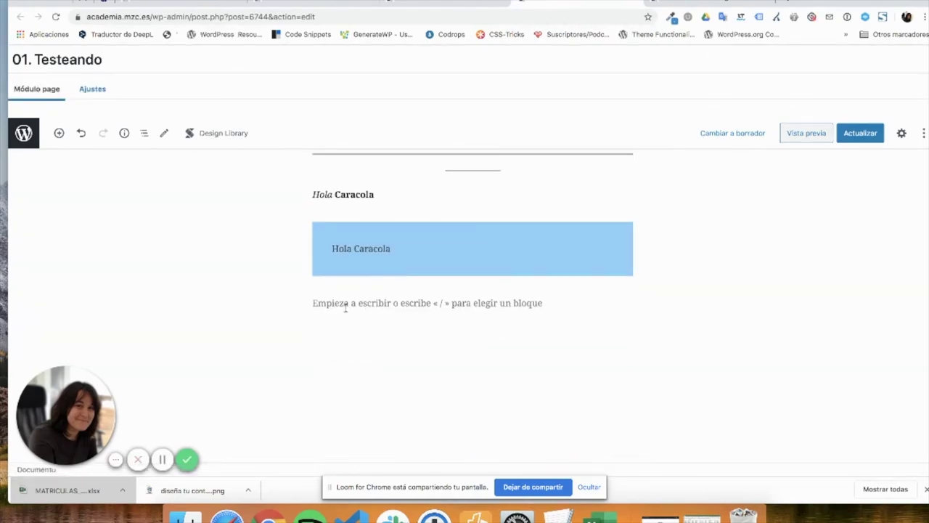
scroll(344, 307, "down", 1)
left_click(396, 278)
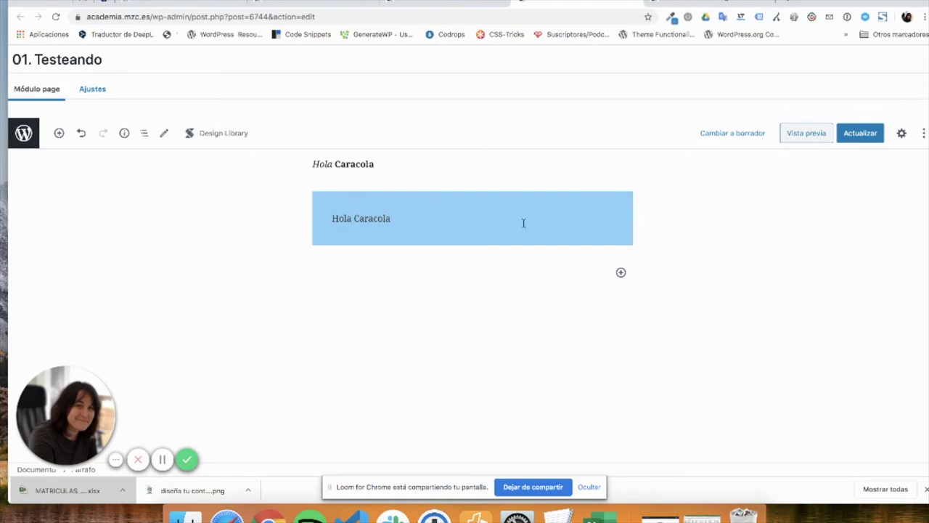
- Preview the 01. Testeando module and examine its content and where the Testing quiz appears under Unidades
left_click(825, 133)
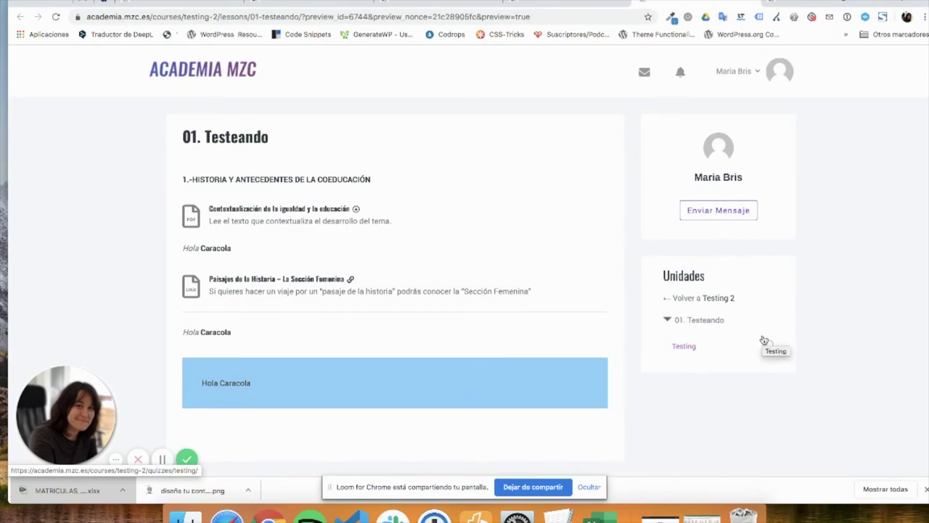
scroll(551, 297, "down", 1)
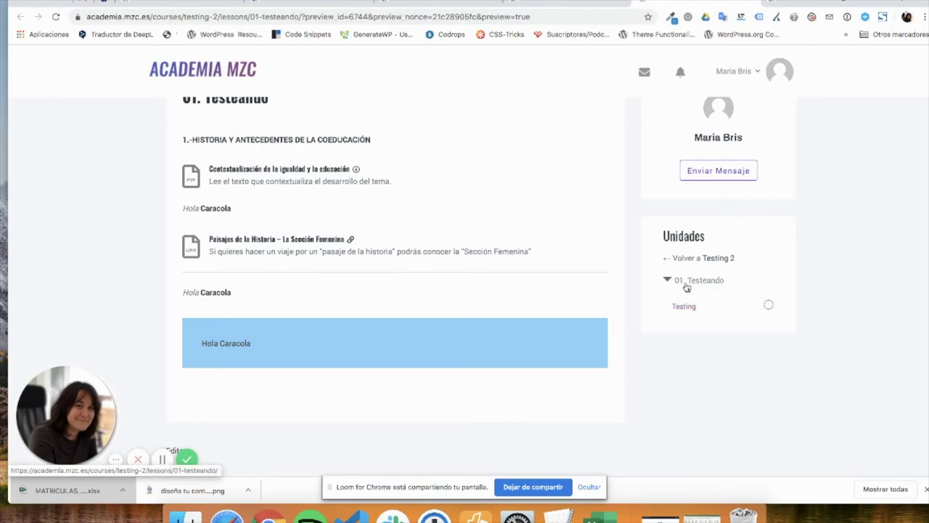
scroll(683, 323, "up", 1)
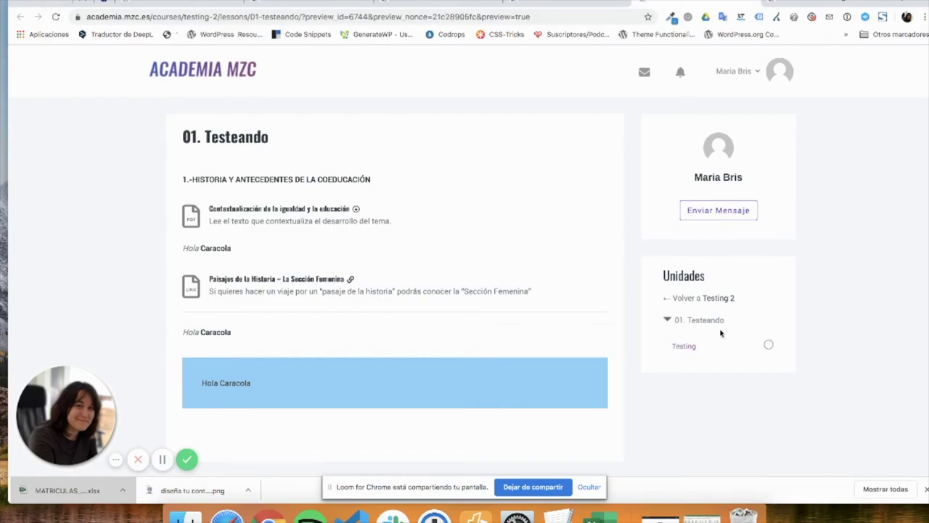
scroll(332, 283, "down", 3)
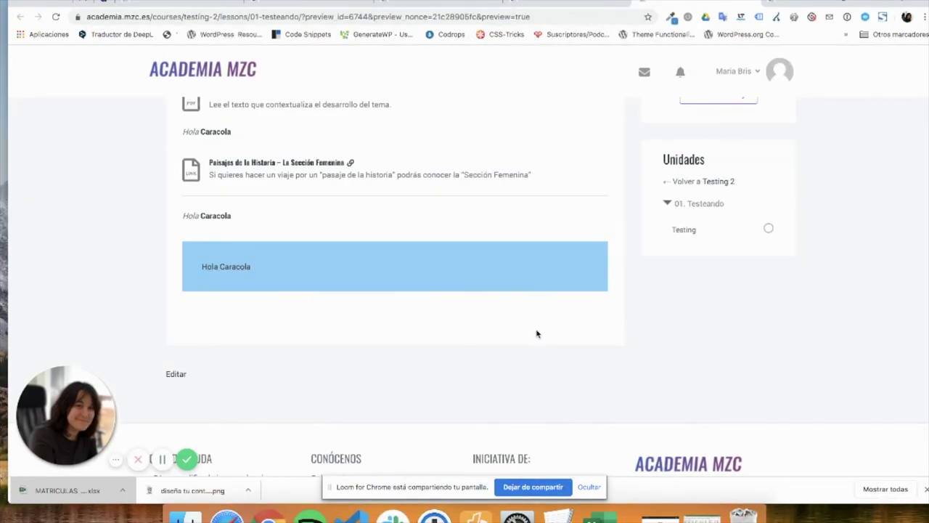
scroll(539, 334, "up", 4)
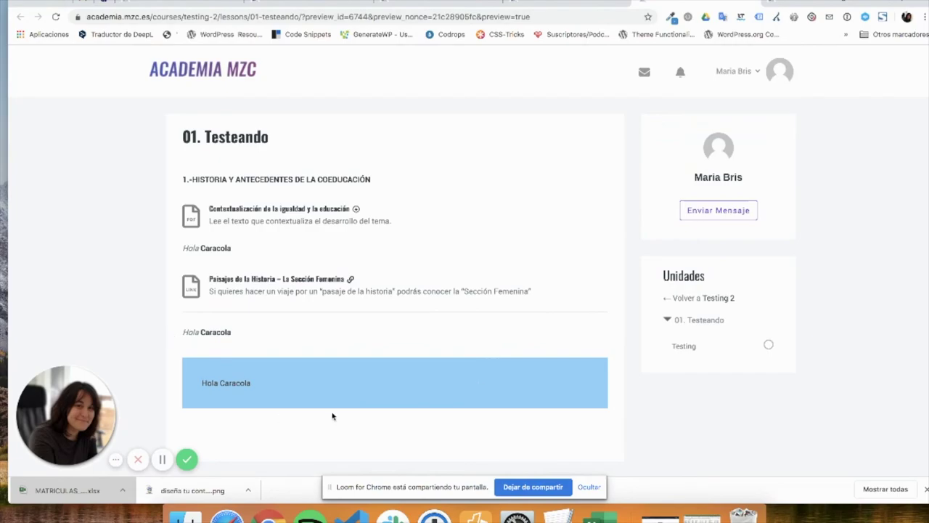
scroll(276, 415, "down", 6)
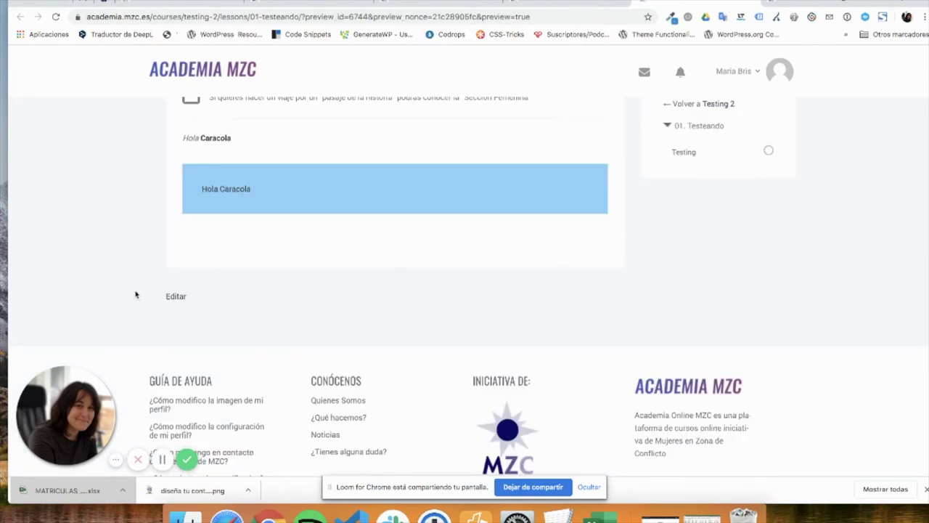
scroll(206, 266, "up", 3)
scroll(225, 317, "down", 1)
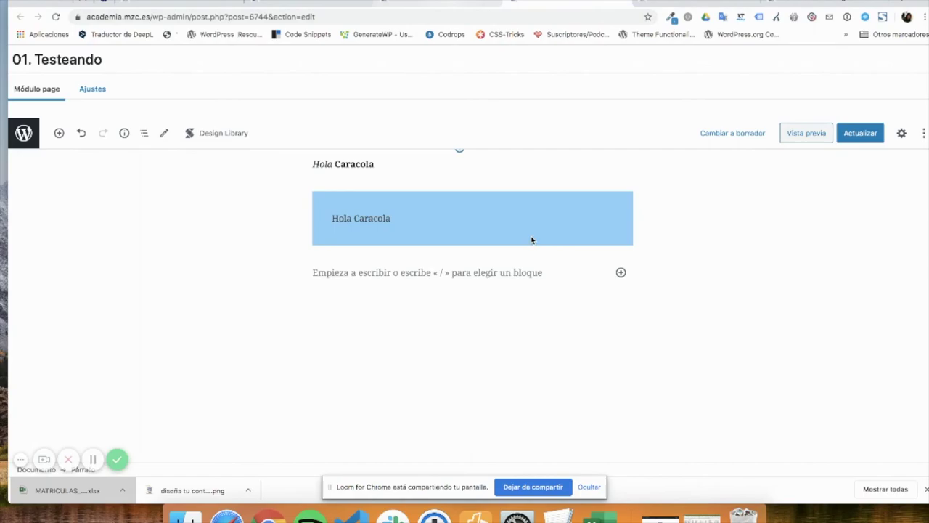
- Open the block picker below the blue Hola Caracola block and copy the Testing quiz's [LDAdvQuiz 79] shortcode from the quiz list
left_click(502, 274)
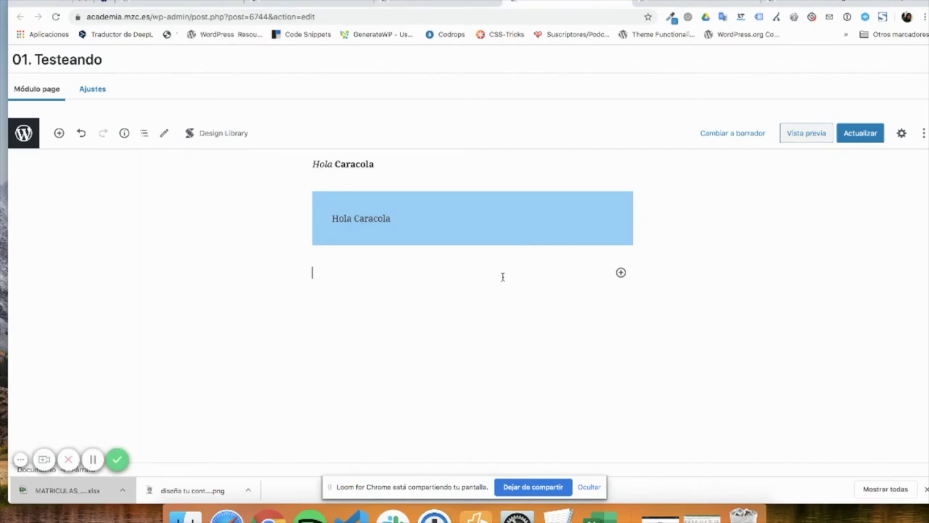
left_click(621, 272)
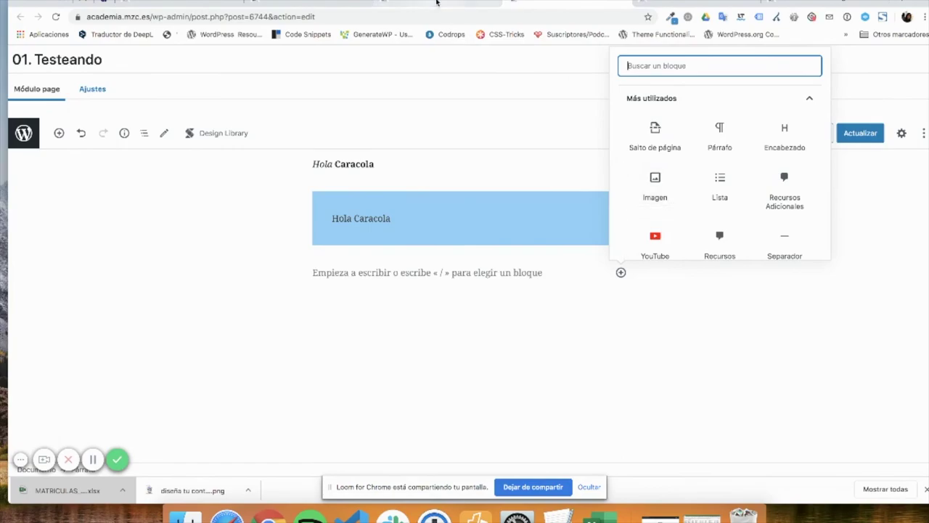
left_click(283, 5)
left_click_drag(547, 253, 604, 253)
key("super+c")
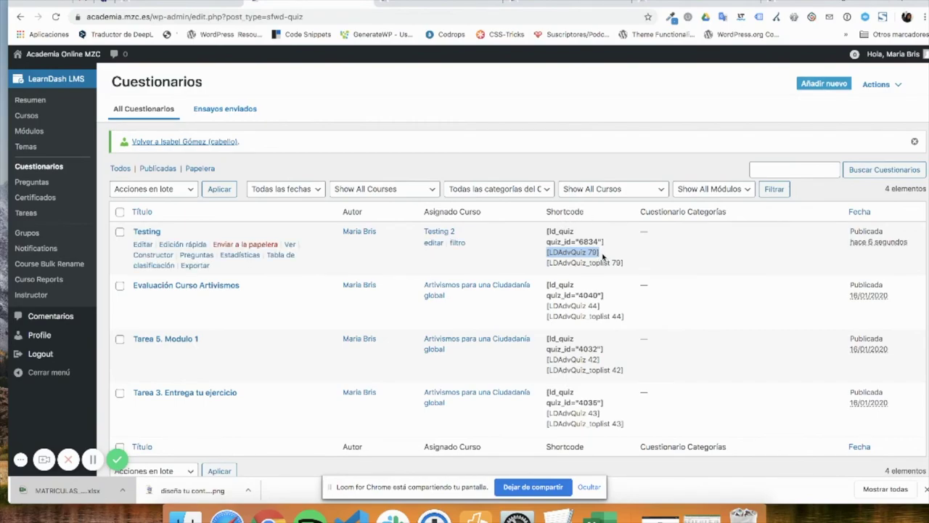
left_click(452, 7)
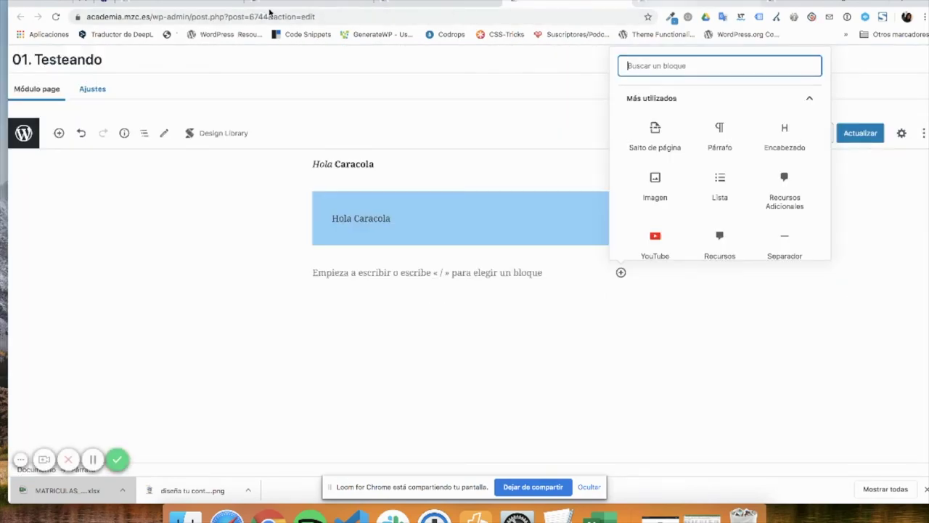
left_click(309, 6)
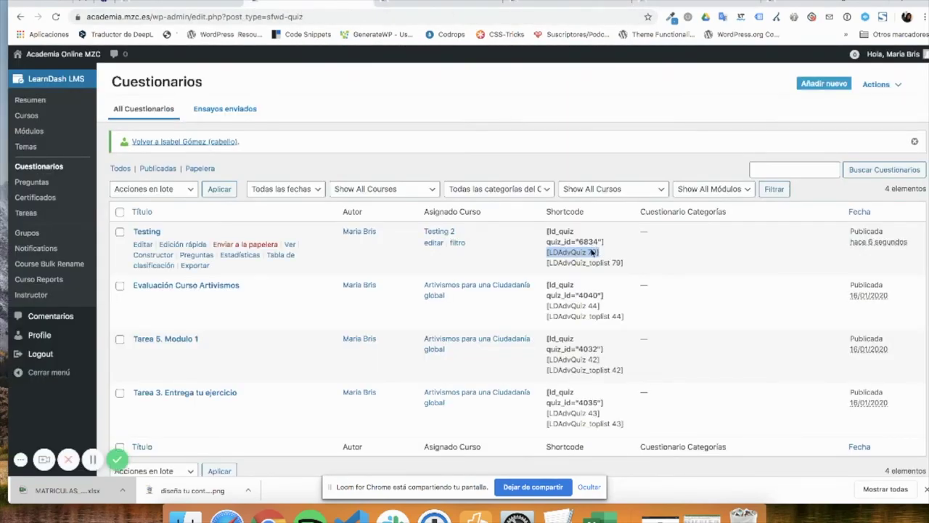
right_click(593, 252)
left_click(567, 6)
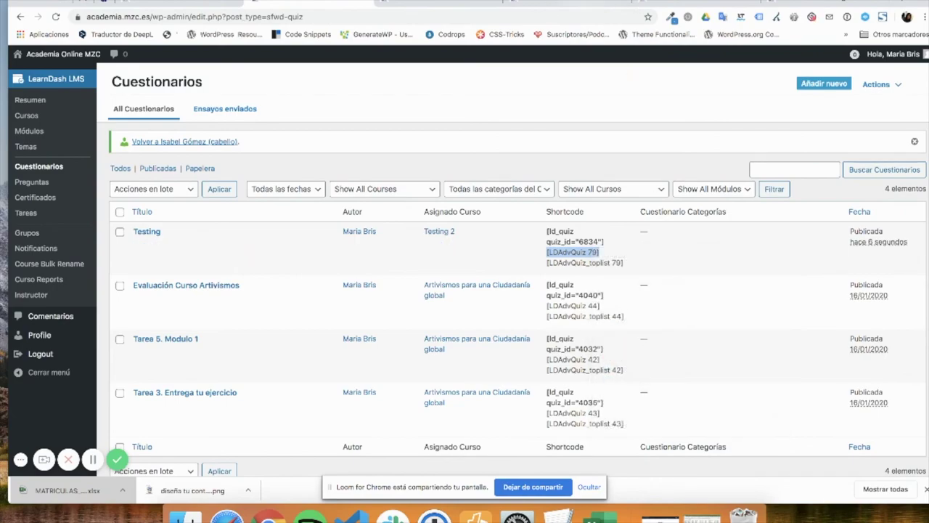
left_click(566, 6)
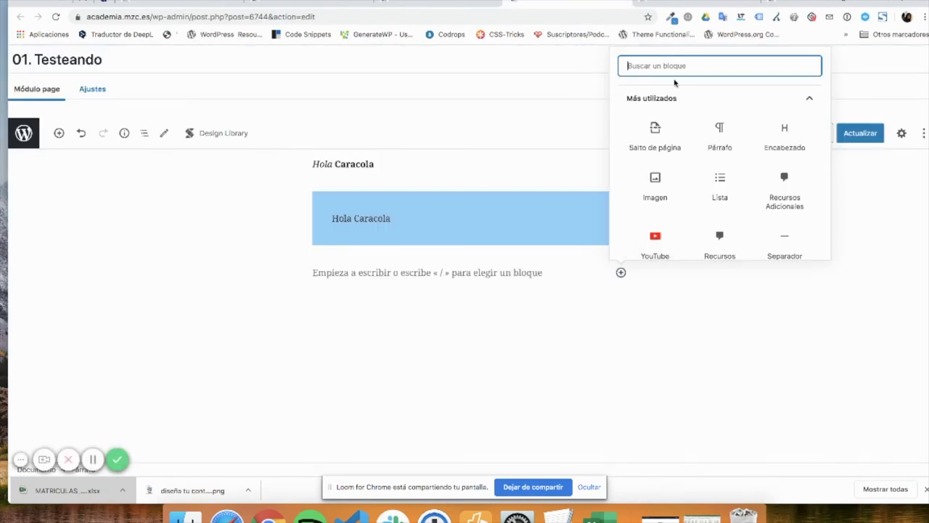
- Insert a Shortcode block at the end of the module and paste [LDAdvQuiz 79] into it
type("shor")
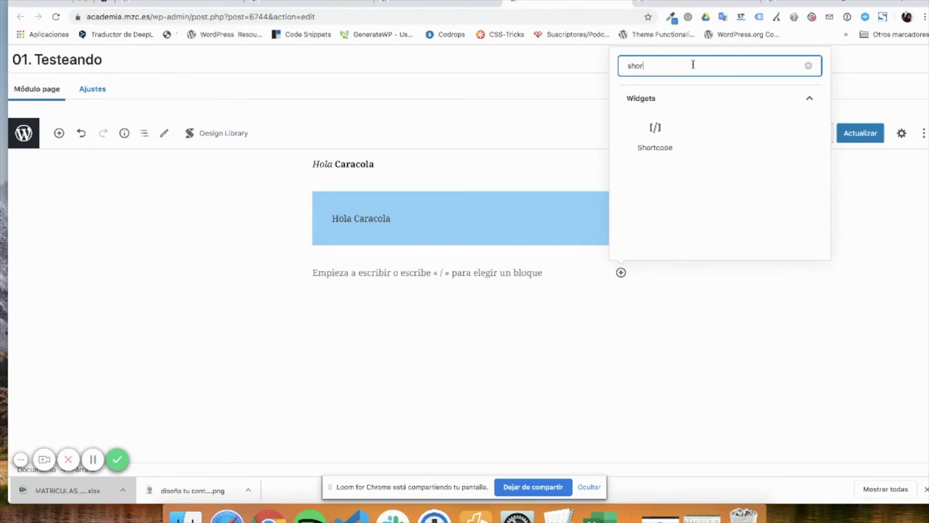
key("Return")
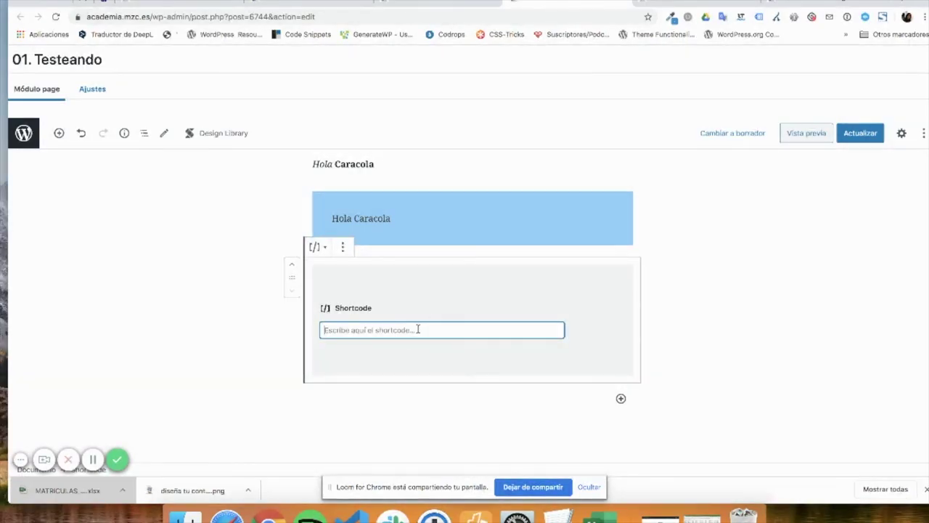
key("super+v")
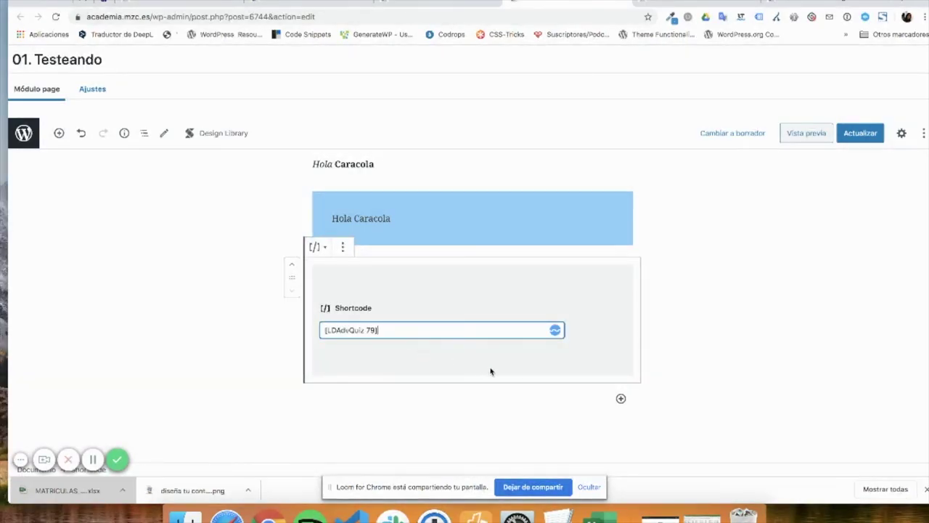
left_click(761, 310)
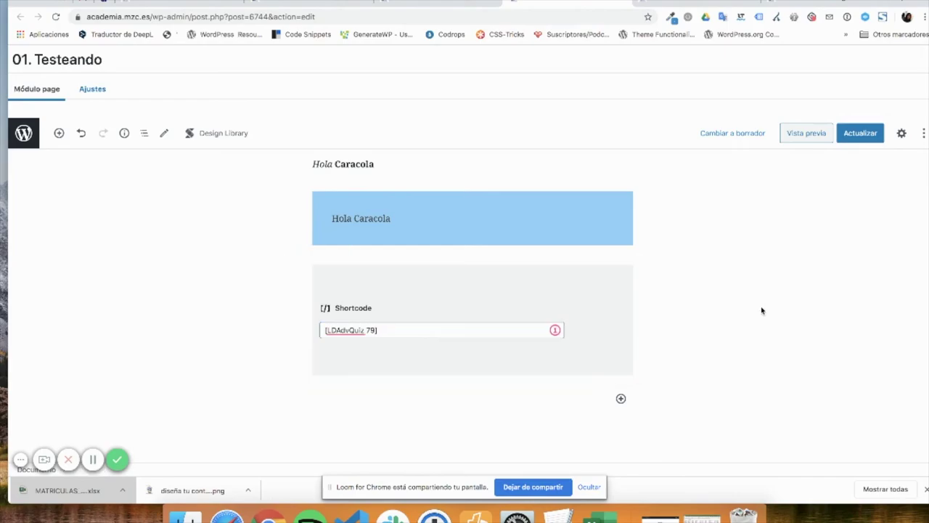
- Update the 01. Testeando module to save the added quiz shortcode, and review its content from the title down
left_click(871, 143)
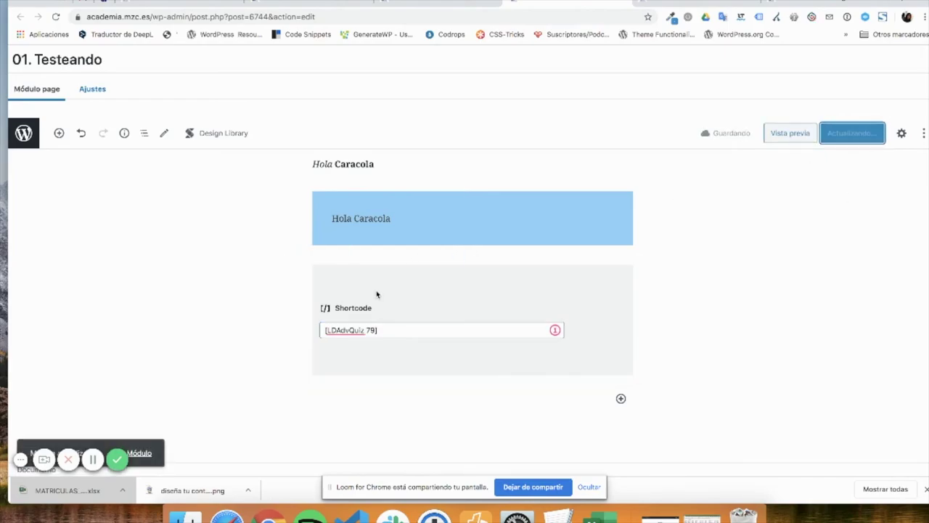
scroll(375, 290, "up", 5)
left_click(384, 203)
scroll(479, 229, "down", 3)
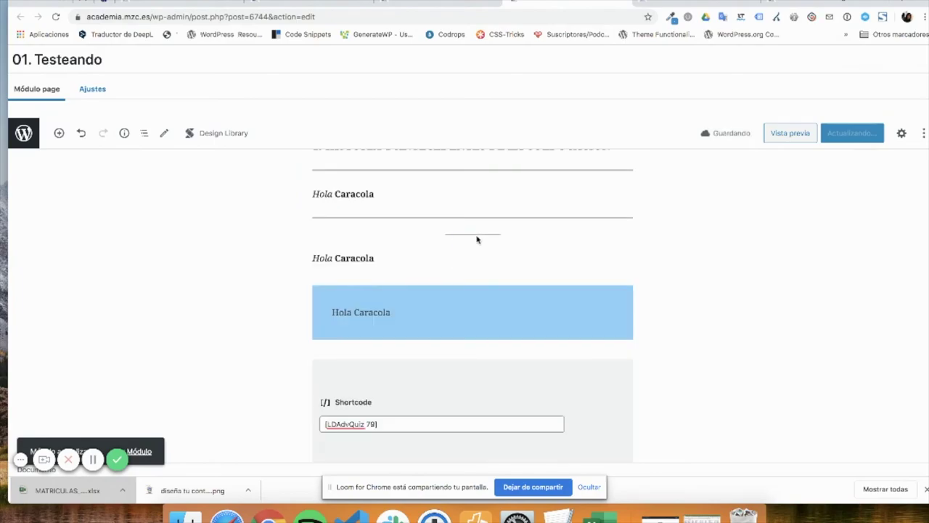
- View the module's public page, examine the embedded "Responde Verdadero o Falso" question, and choose Verdadero as the answer
key("ctrl+Tab")
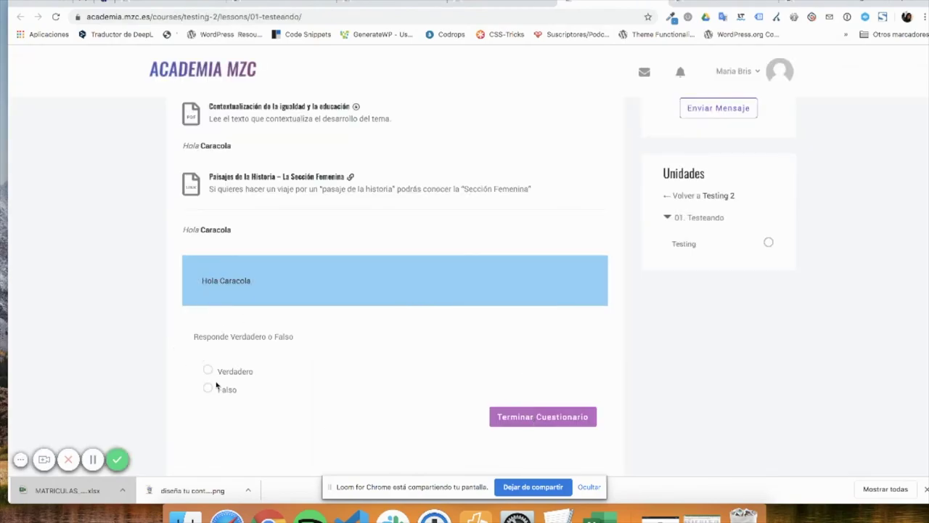
left_click_drag(194, 336, 307, 384)
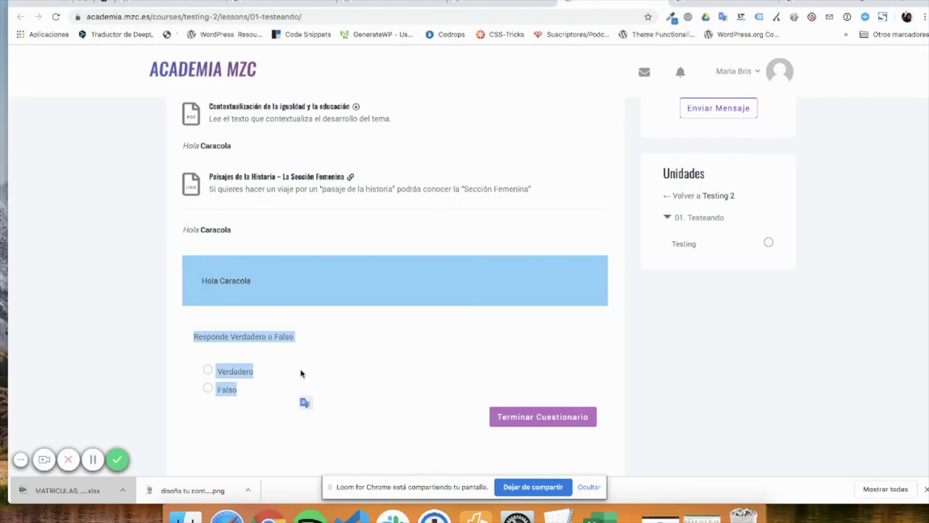
left_click(208, 370)
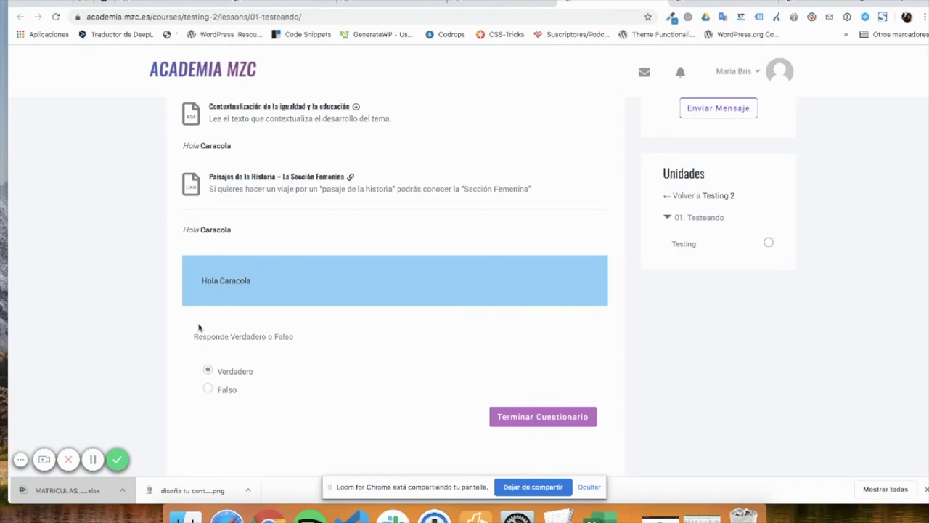
mouse_move(194, 336)
left_mouse_down()
mouse_move(303, 339)
mouse_move(185, 339)
left_mouse_up()
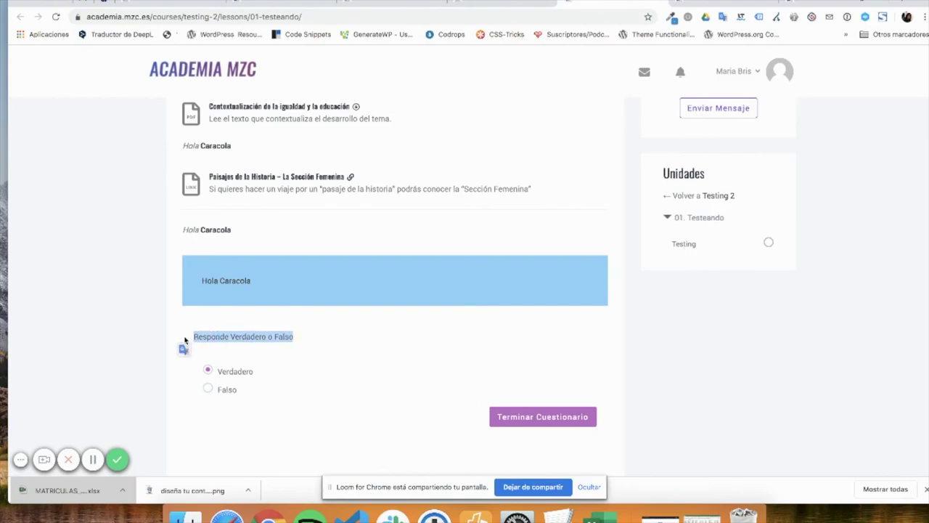
left_click_drag(193, 336, 304, 347)
scroll(497, 341, "down", 2)
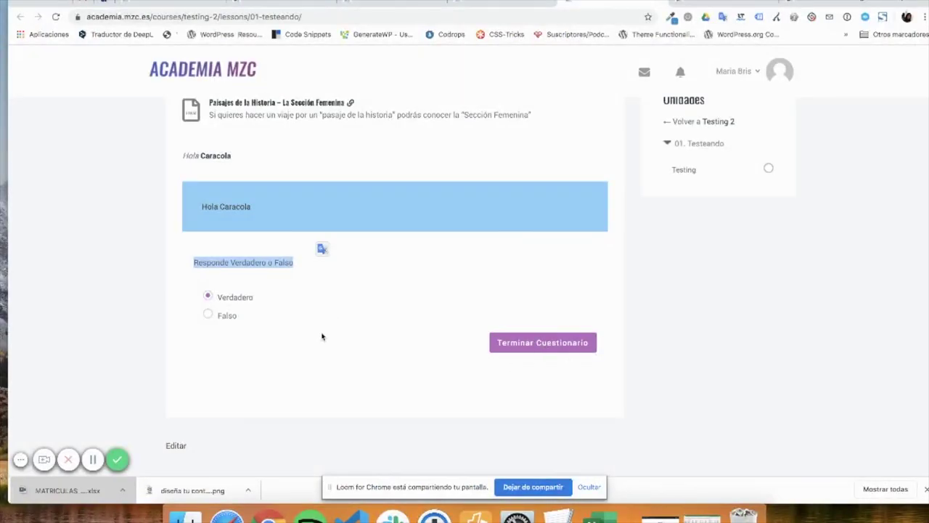
scroll(322, 339, "up", 5)
scroll(323, 339, "down", 3)
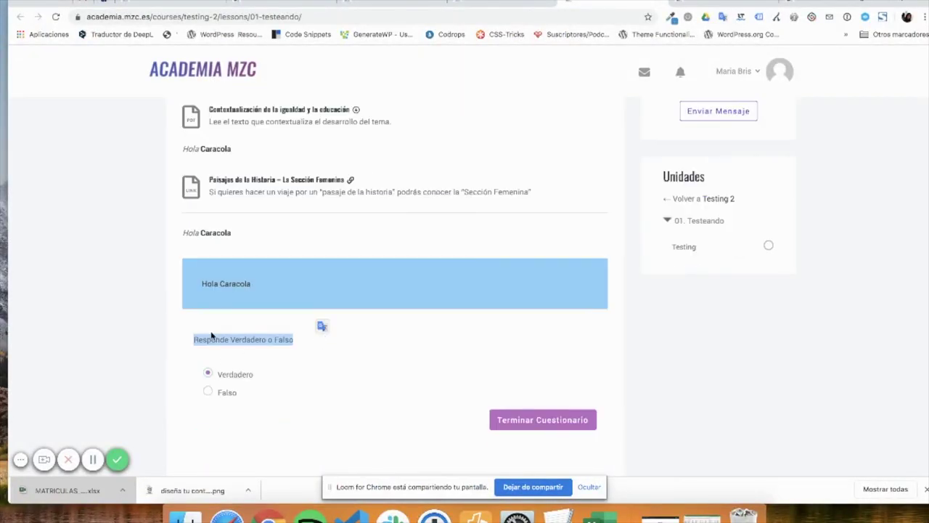
- Compare the 01. Testeando editor with its public page and review where the embedded quiz sits in the content
left_click(500, 3)
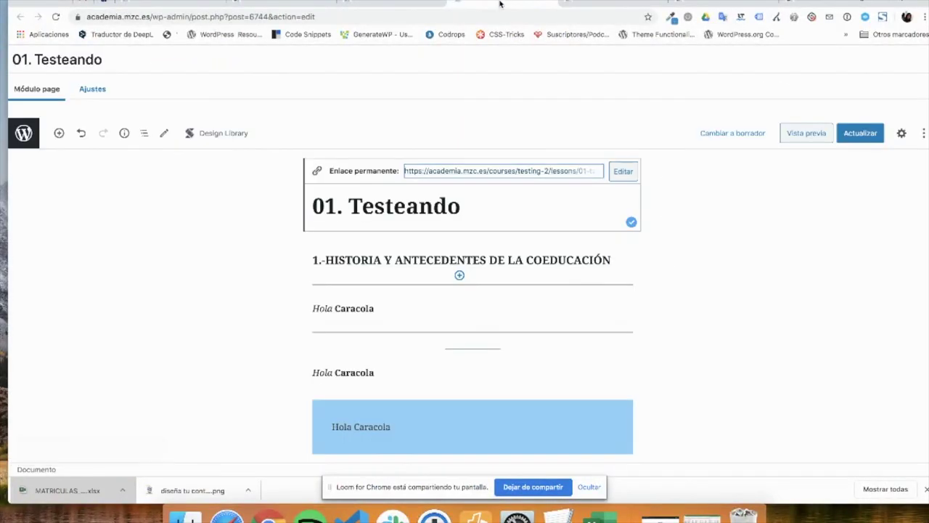
left_click(602, 3)
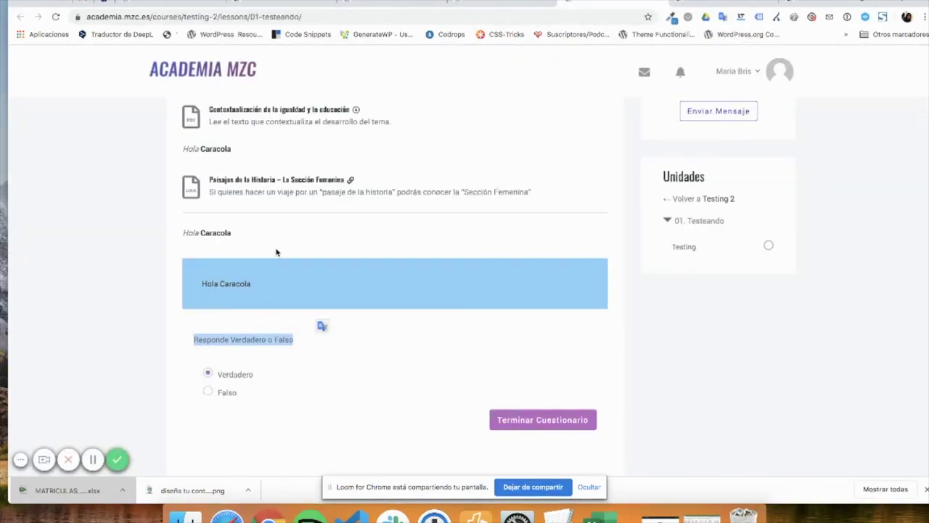
scroll(276, 252, "up", 3)
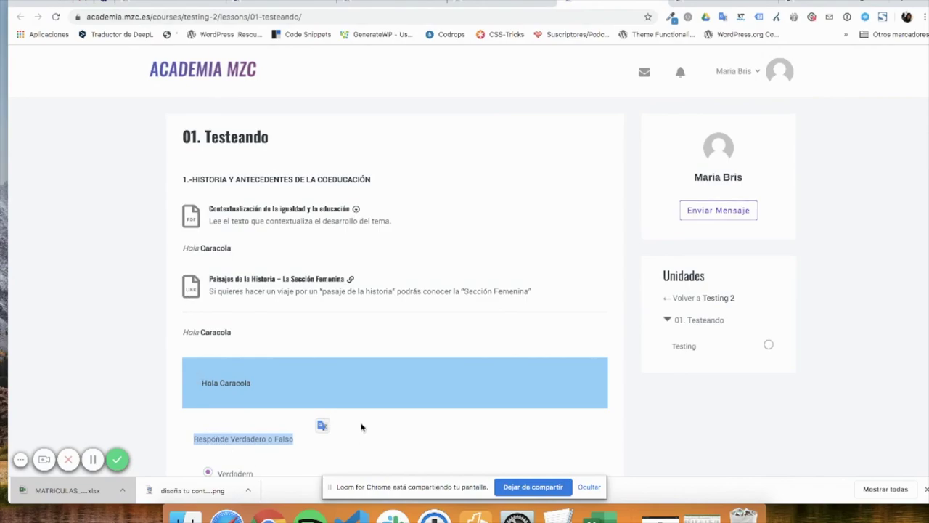
scroll(361, 425, "down", 5)
scroll(653, 378, "up", 4)
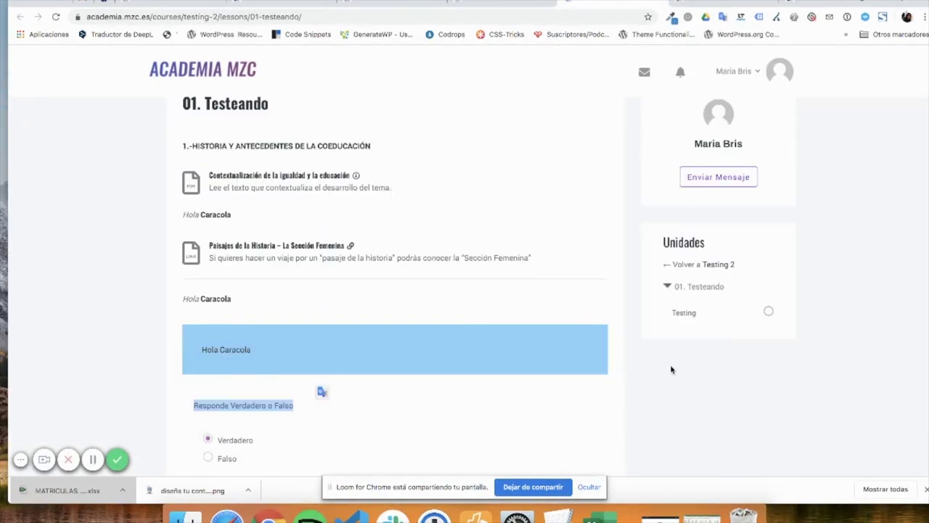
- Open the Testing quiz from the Unidades list, start it on its own page, and examine its title and question
left_click(694, 319)
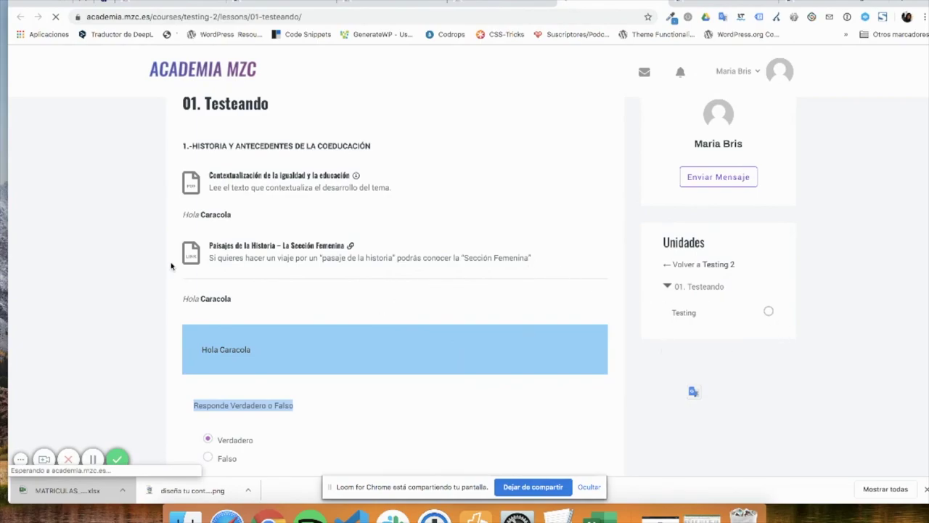
scroll(290, 369, "down", 1)
scroll(291, 369, "down", 3)
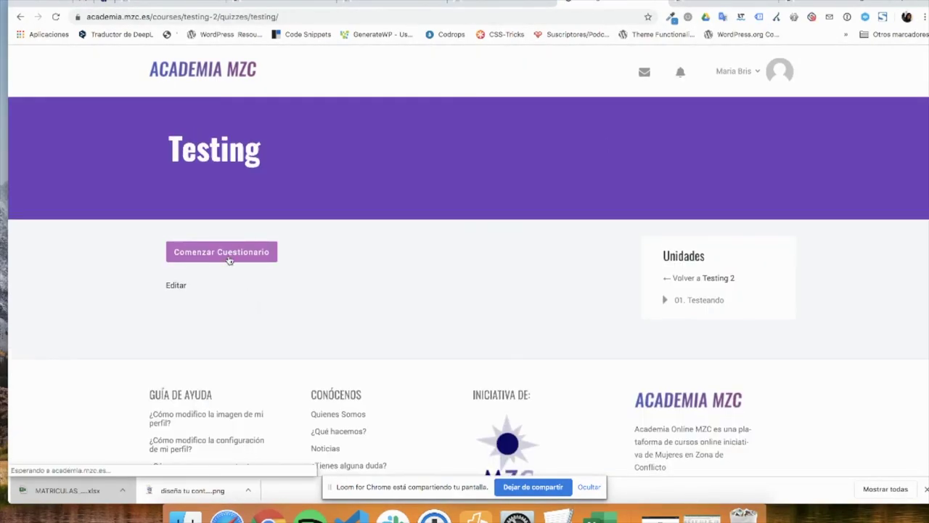
left_click(240, 261)
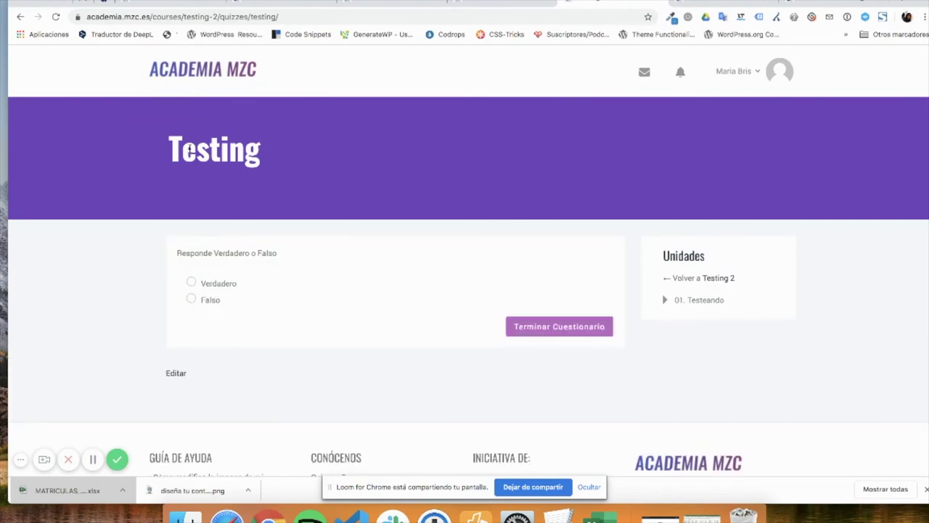
left_click_drag(164, 154, 266, 154)
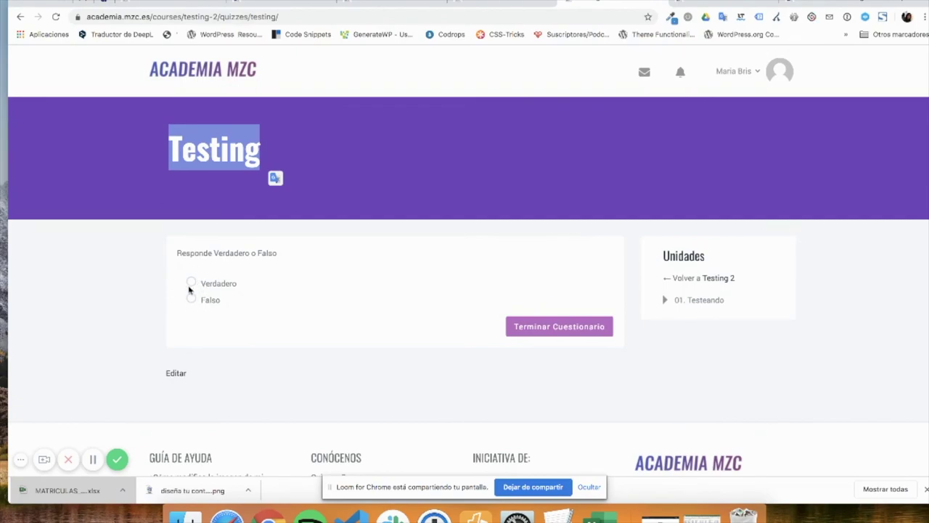
- Go back to the Testing 2 course, reopen the 01. Testeando module, start its embedded quiz, and examine it within the content
left_click(710, 281)
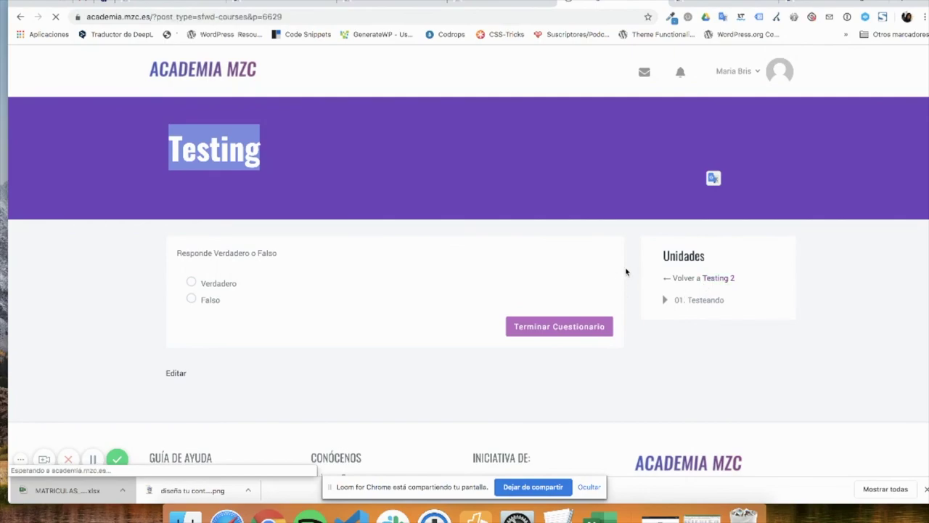
scroll(482, 352, "down", 4)
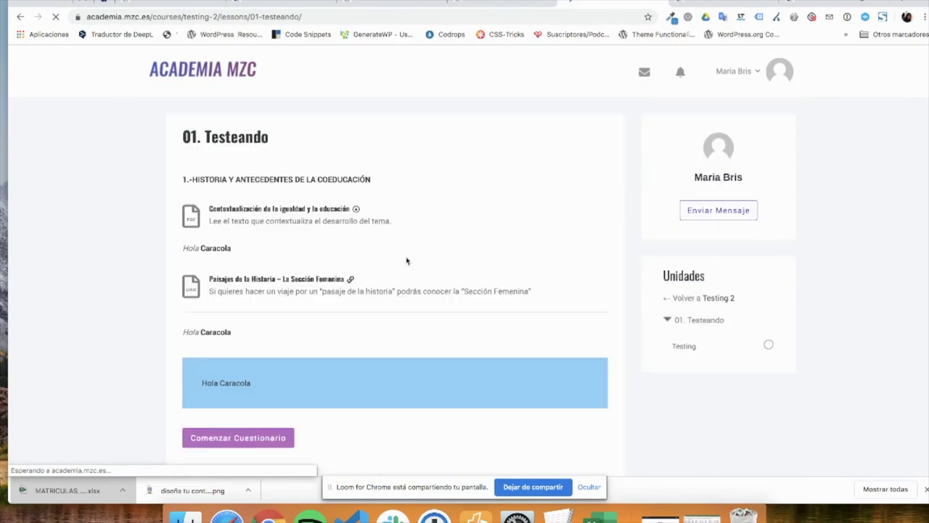
scroll(404, 263, "down", 5)
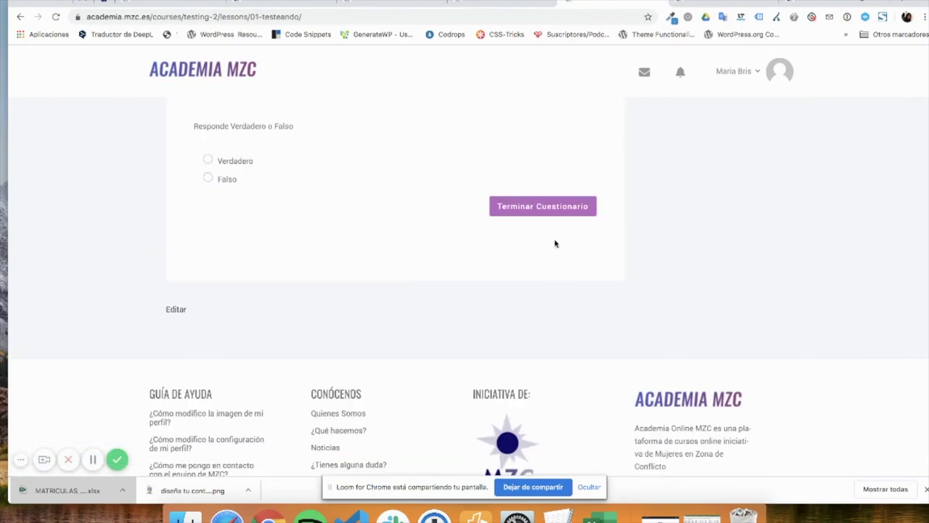
scroll(555, 243, "up", 4)
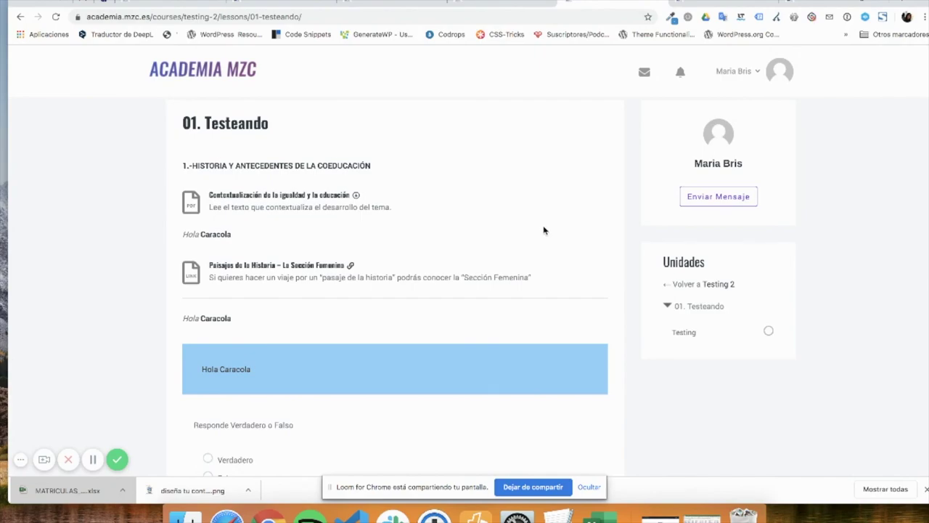
scroll(543, 232, "up", 1)
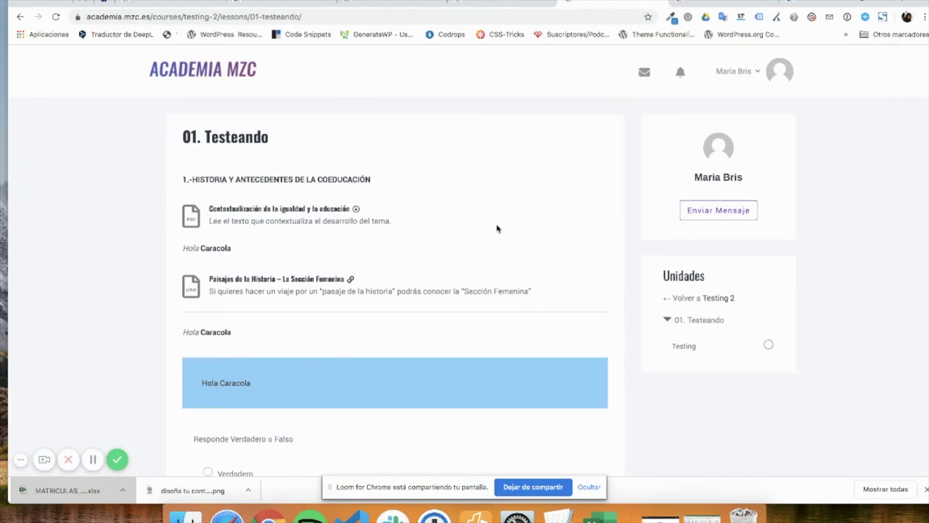
scroll(468, 276, "down", 3)
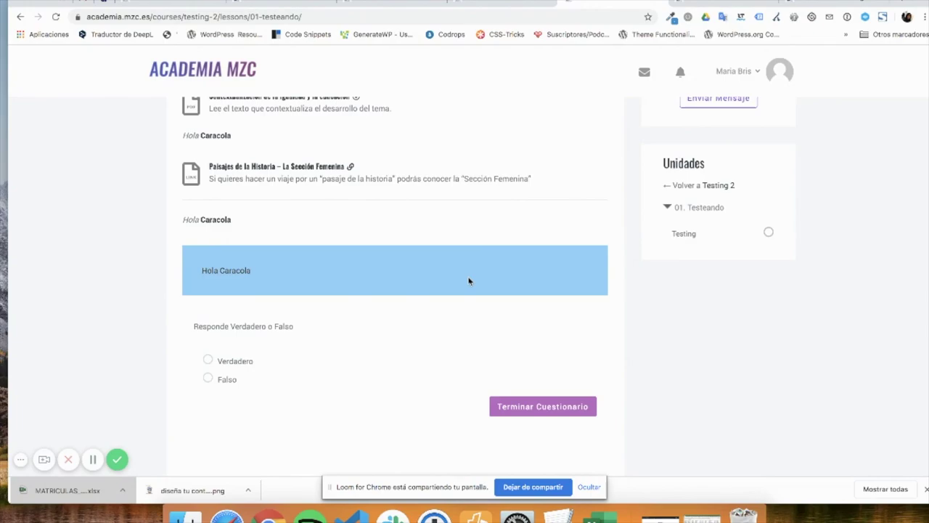